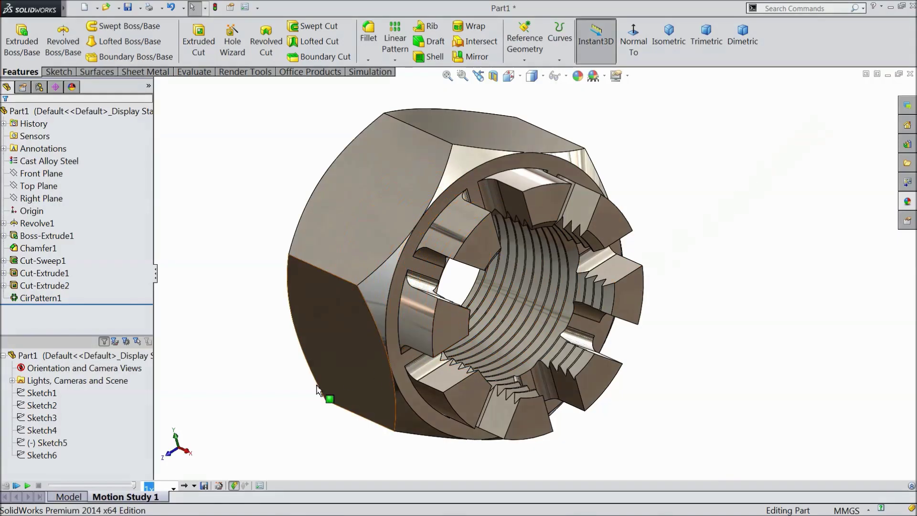
Play the completed castle nut's rotation animation in the motion study timeline.
left_click(31, 486)
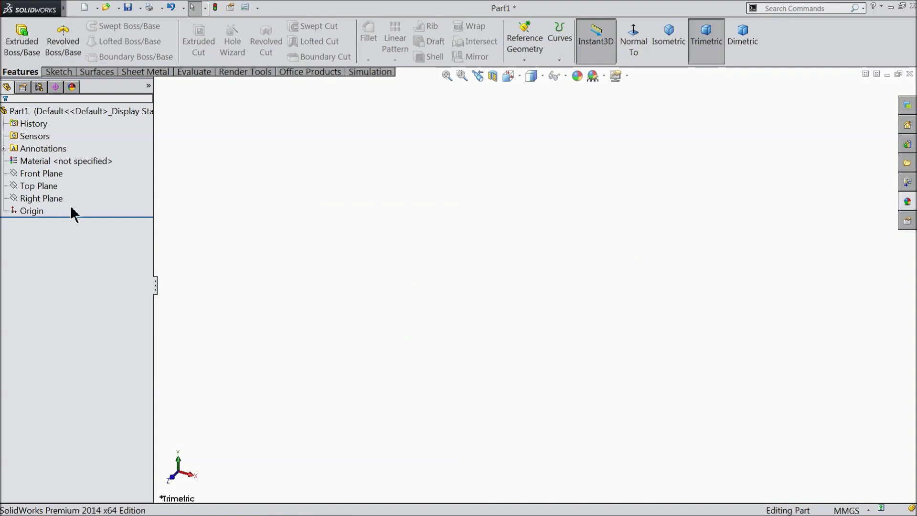
On the Front Plane, draw a vertical and a horizontal centerline both ending at the origin.
left_click(29, 174)
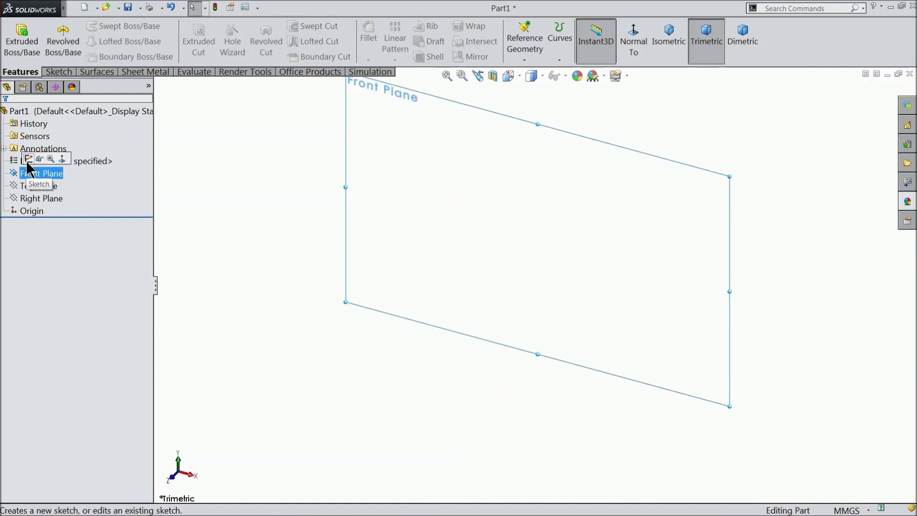
left_click(27, 160)
left_click(55, 71)
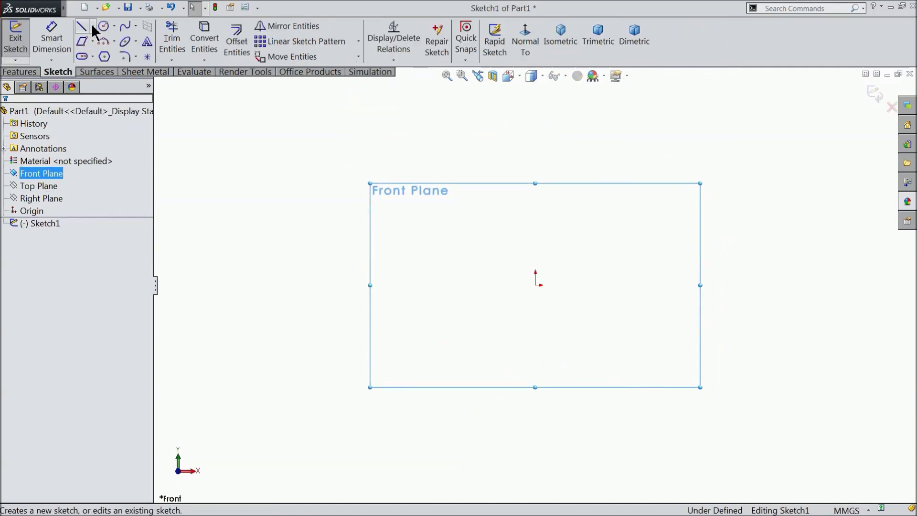
left_click(93, 26)
left_click(108, 56)
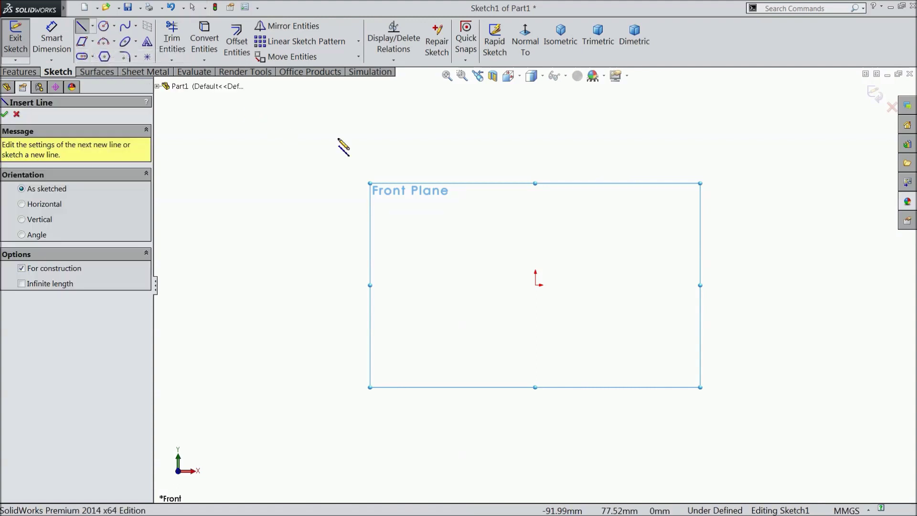
left_click(535, 143)
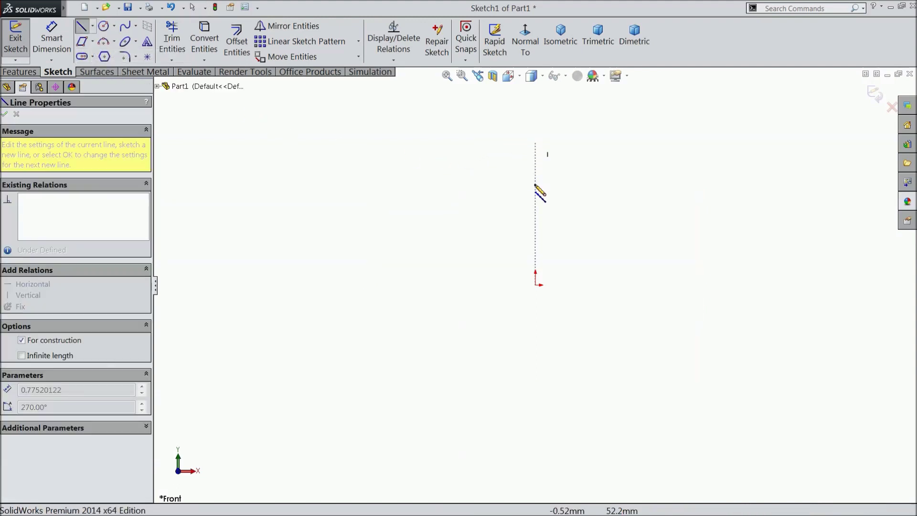
left_click(535, 284)
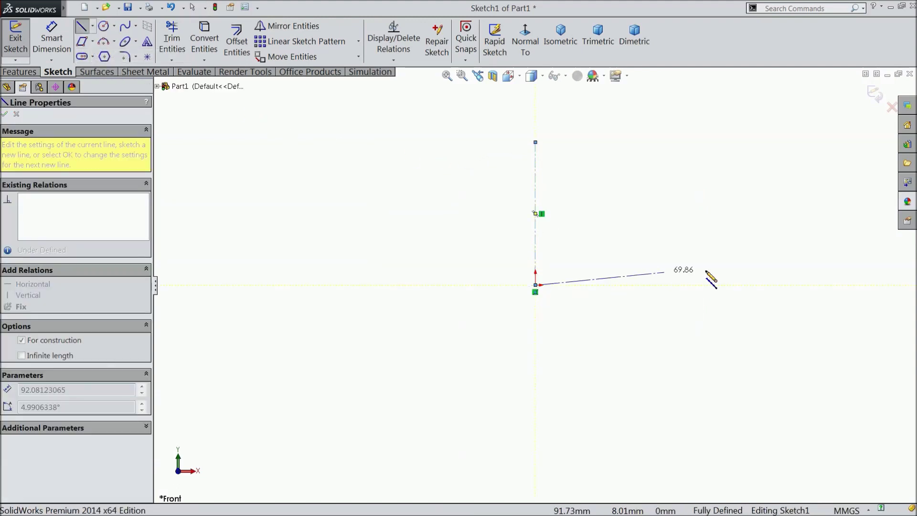
left_click(849, 286)
right_click(758, 86)
left_click(788, 94)
scroll(866, 275, "down", 1)
scroll(865, 276, "down", 1)
scroll(858, 275, "down", 1)
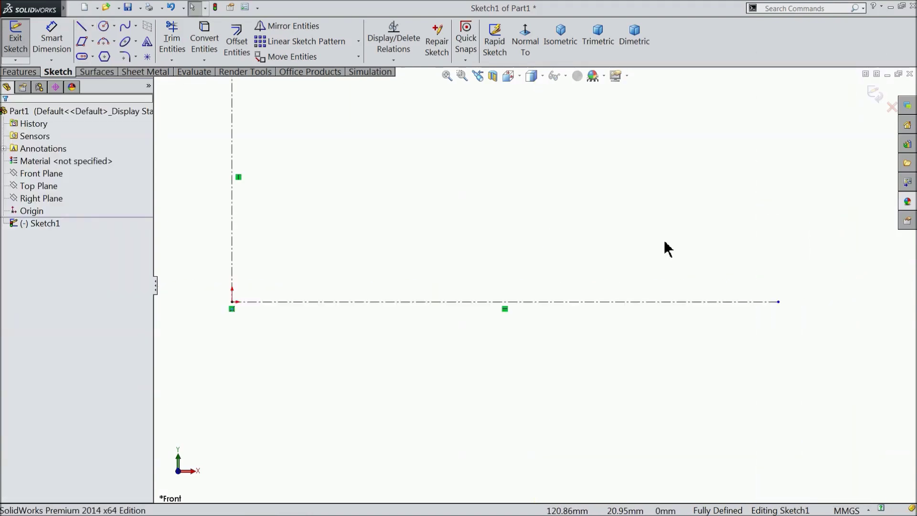
Draw a six-sided hexagon centred on the horizontal centerline, with its left edge vertical.
left_click(105, 58)
left_click_drag(562, 310, 390, 202)
right_click(390, 201)
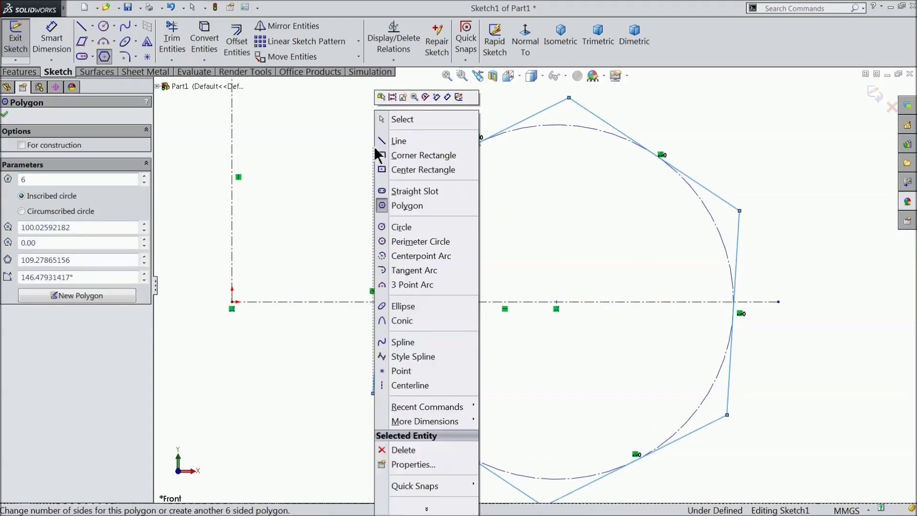
left_click(395, 117)
left_click(385, 221)
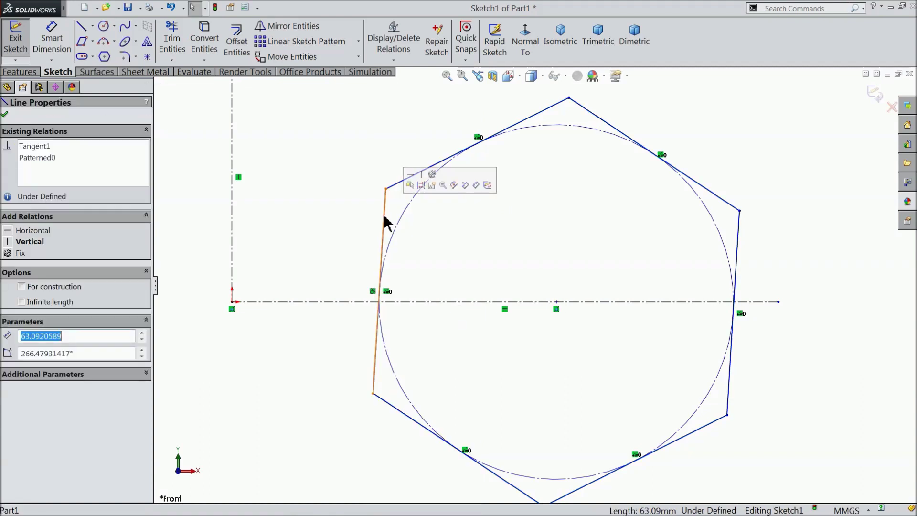
left_click(423, 179)
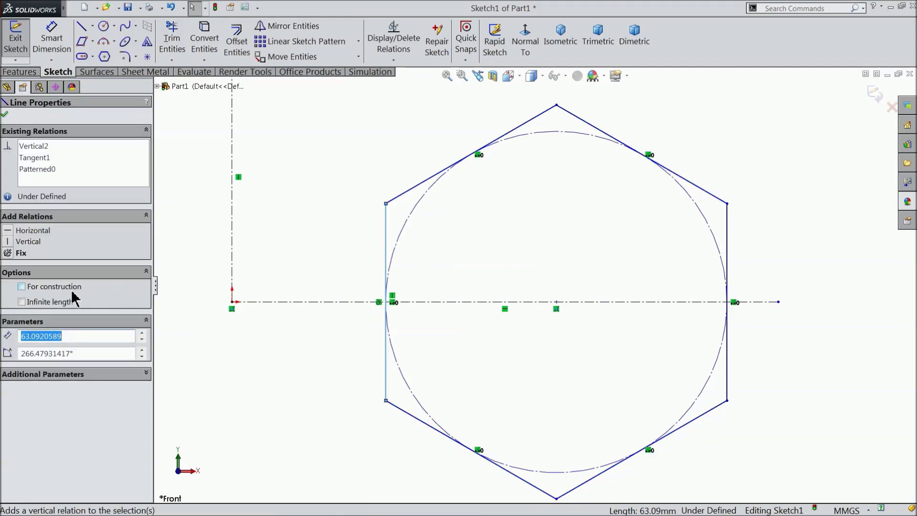
left_click(22, 287)
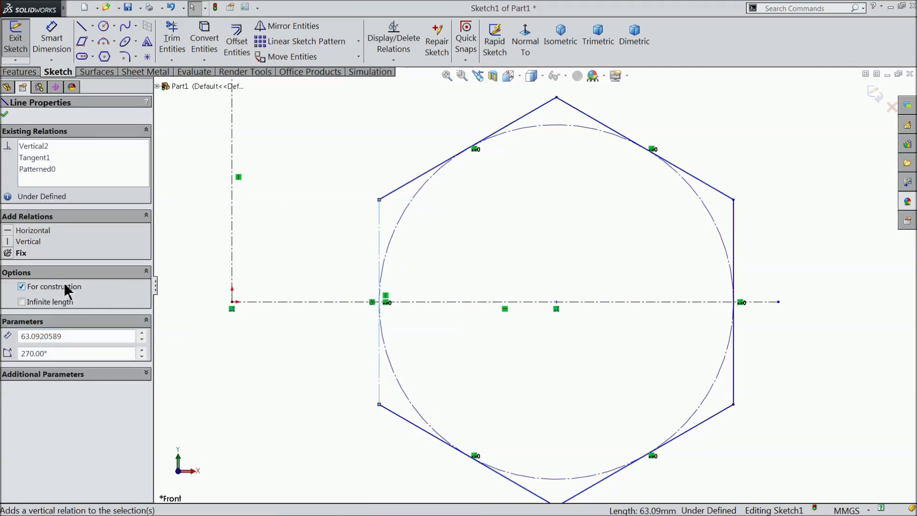
Convert the whole hexagon and its inscribed circle to construction geometry.
key("f")
key("Escape")
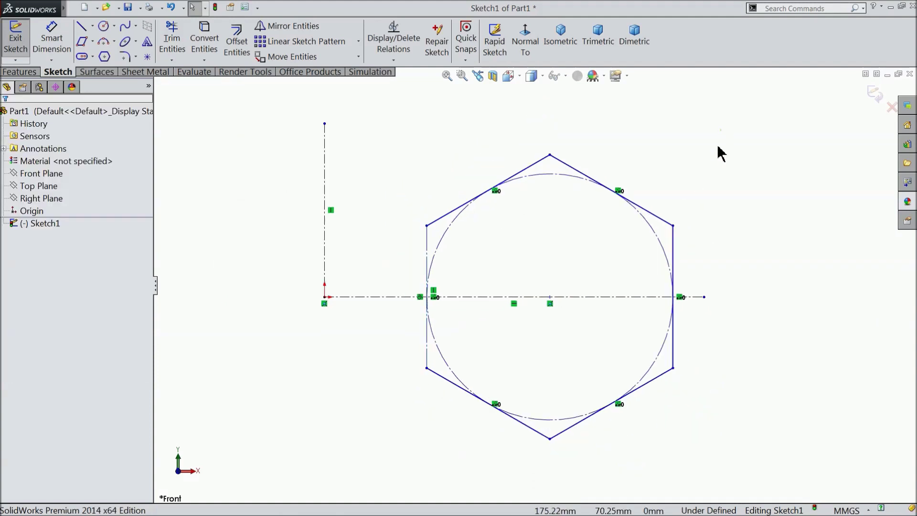
left_click_drag(720, 129, 409, 439)
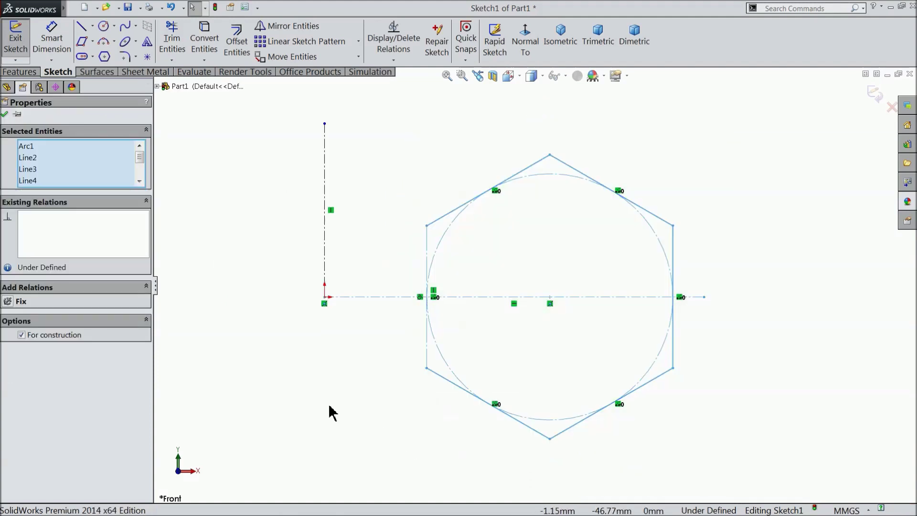
left_click(21, 335)
left_click(22, 335)
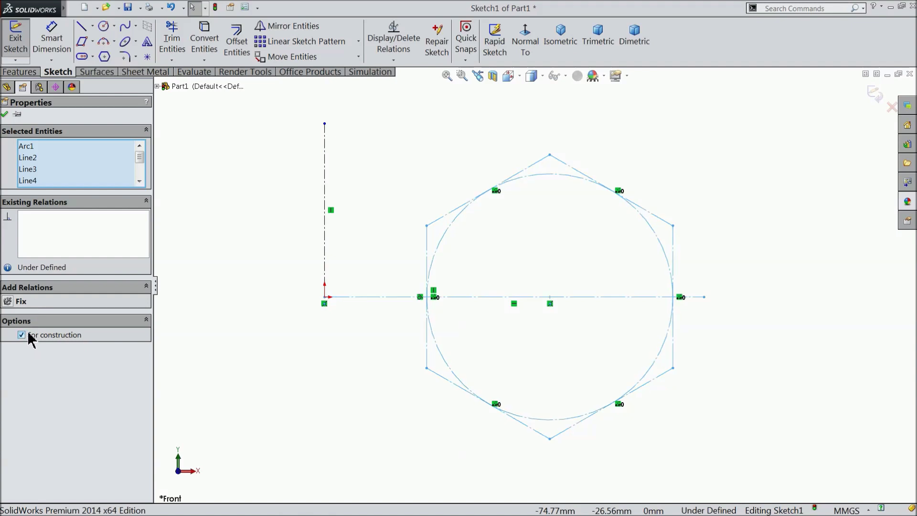
Dimension the distance between the hexagon's left and right flats as 65 mm.
left_click(6, 113)
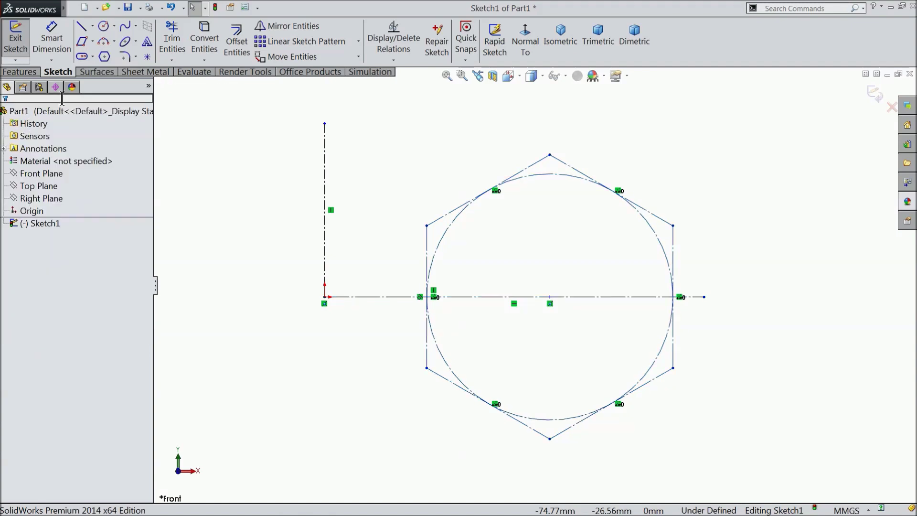
left_click(57, 49)
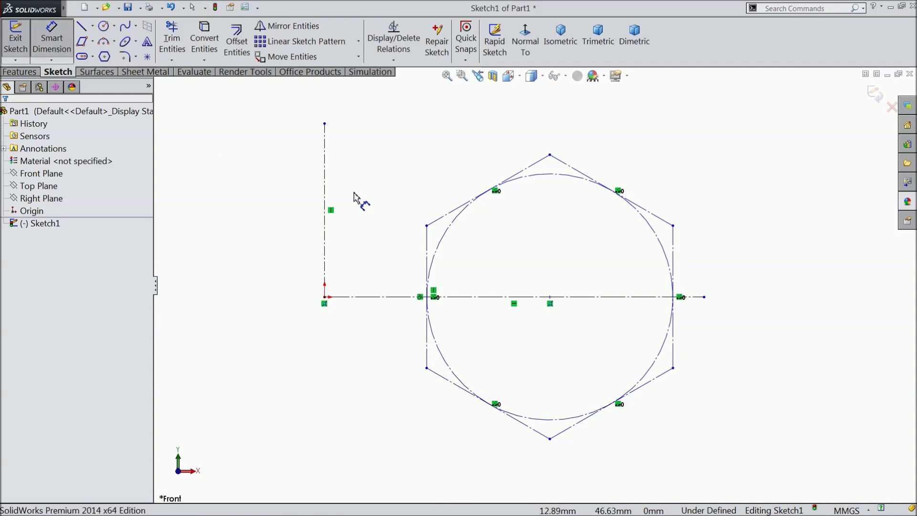
left_click(428, 240)
left_click(674, 239)
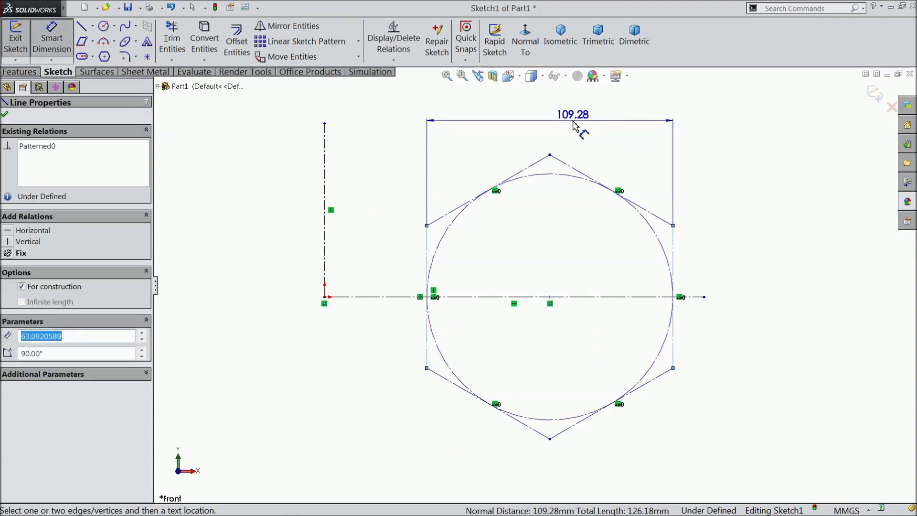
left_click(577, 122)
type("65")
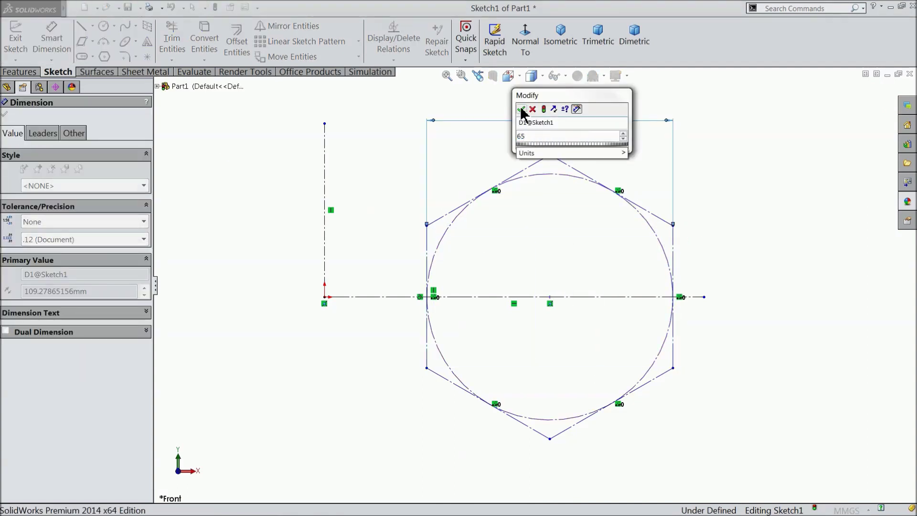
left_click(521, 109)
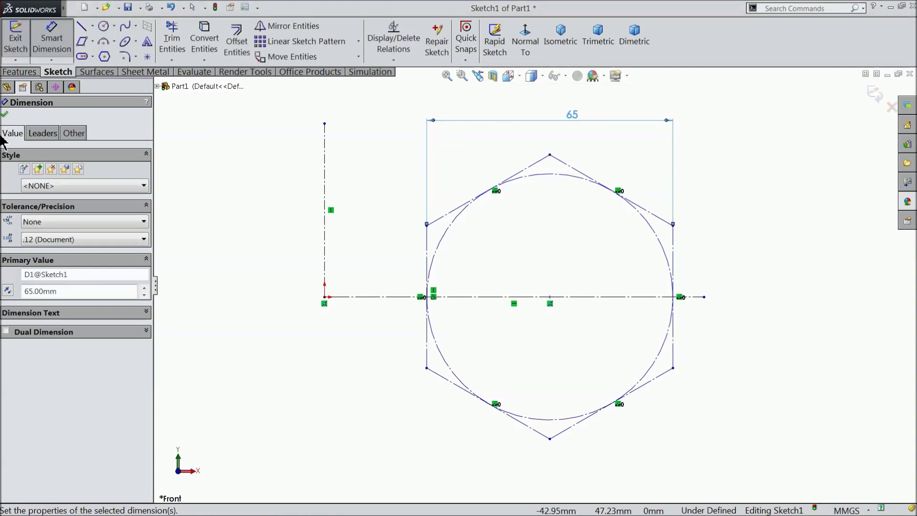
left_click(5, 116)
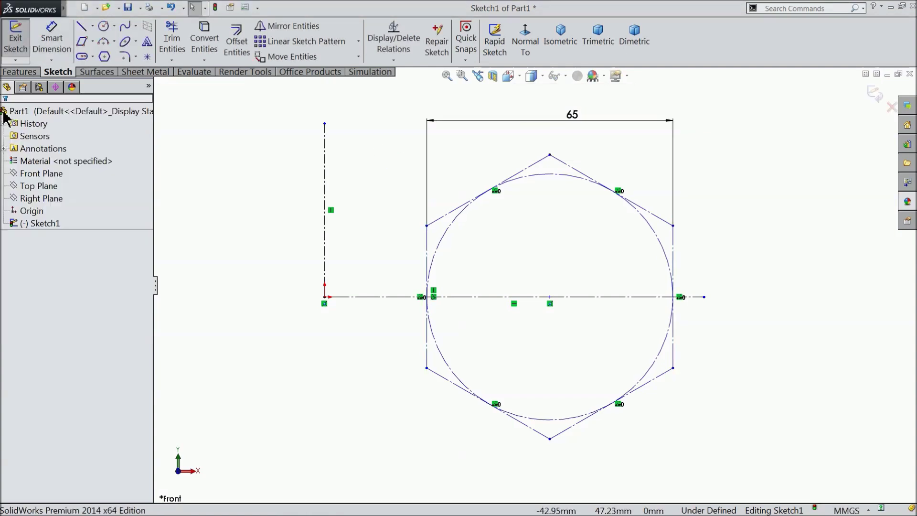
Draw a closed profile with chamfered top corners, running from the hexagon's left flat.
left_click(81, 29)
scroll(348, 240, "down", 2)
scroll(430, 238, "down", 1)
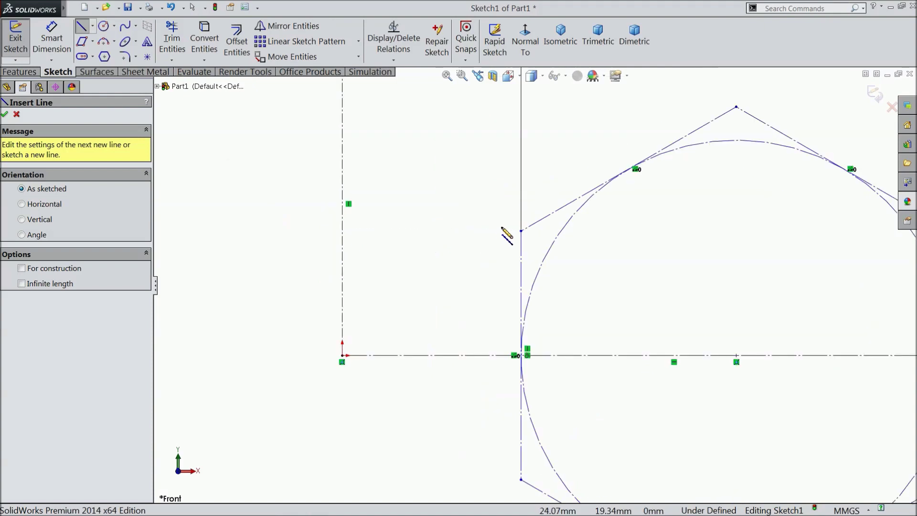
left_click(521, 230)
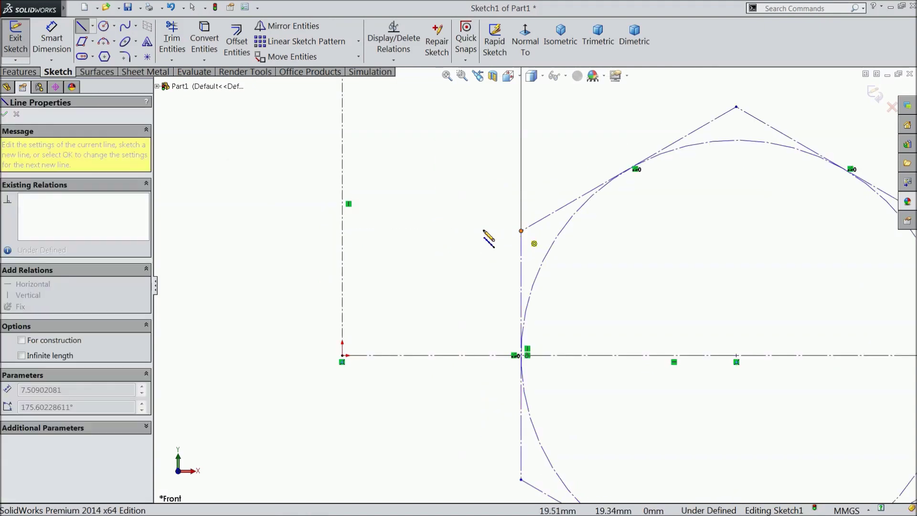
left_click(342, 230)
left_click(342, 144)
left_click(369, 123)
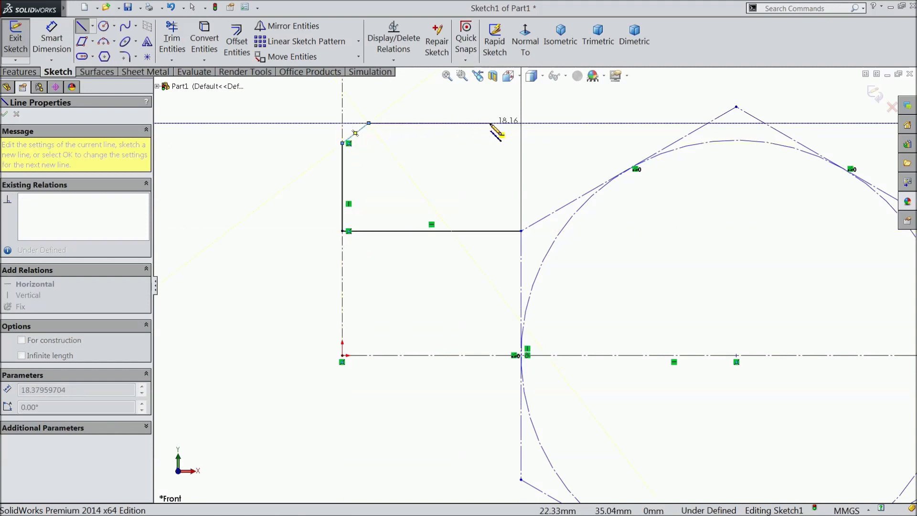
left_click(493, 123)
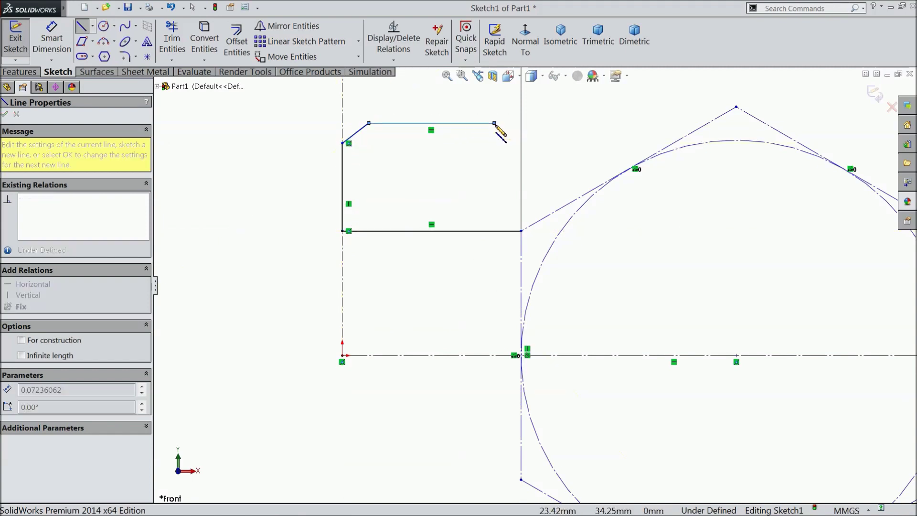
left_click(522, 139)
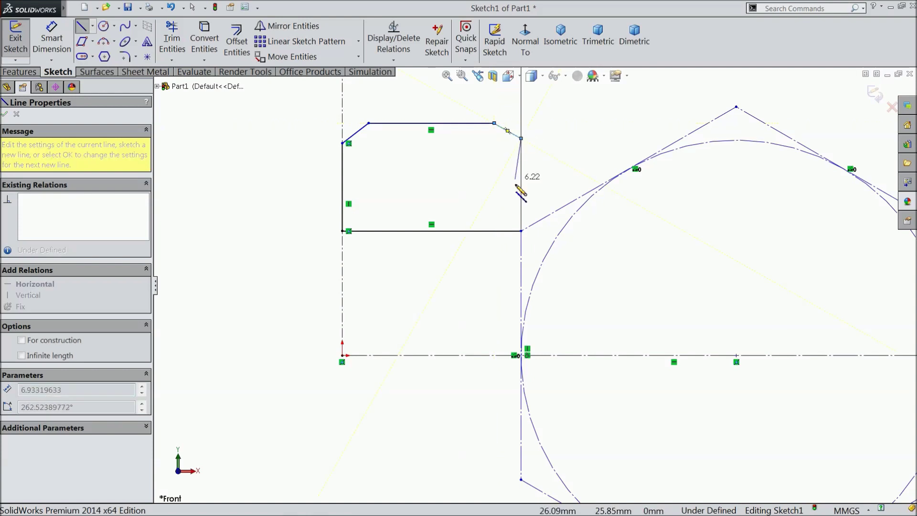
left_click(521, 231)
right_click(435, 164)
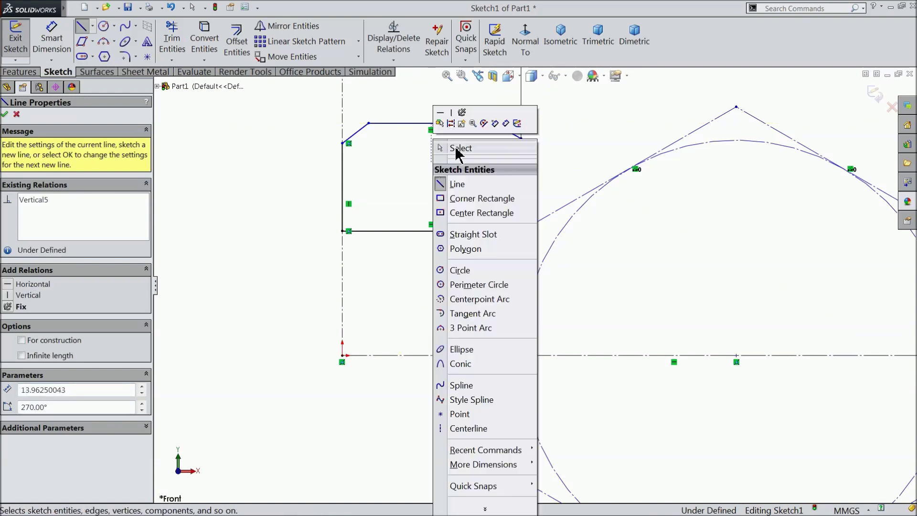
left_click(461, 150)
scroll(630, 164, "up", 2)
scroll(607, 213, "down", 2)
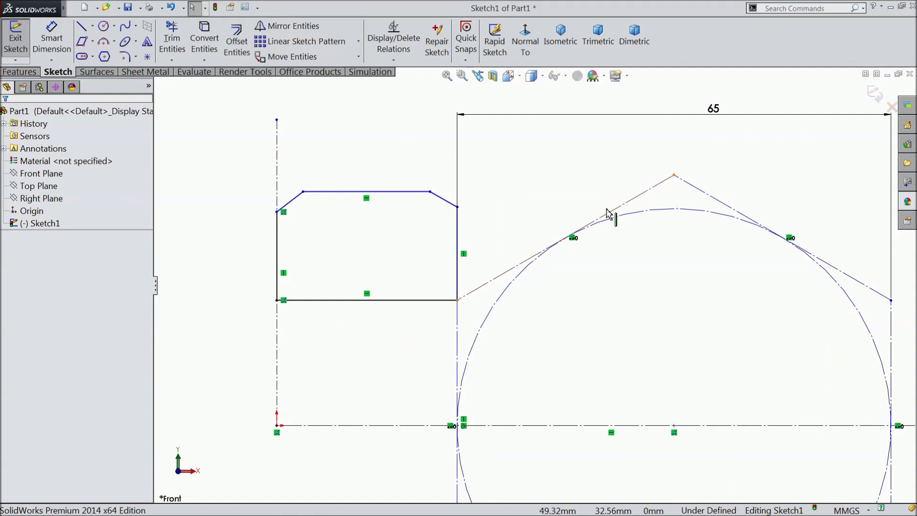
Make the profile's top-right corner point horizontal with the hexagon's top vertex.
left_click(406, 197)
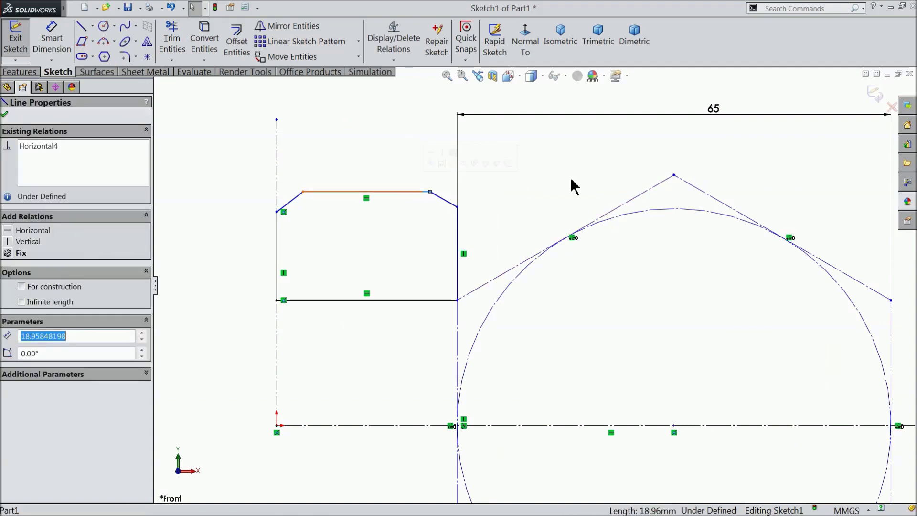
left_click(675, 176, "ctrl")
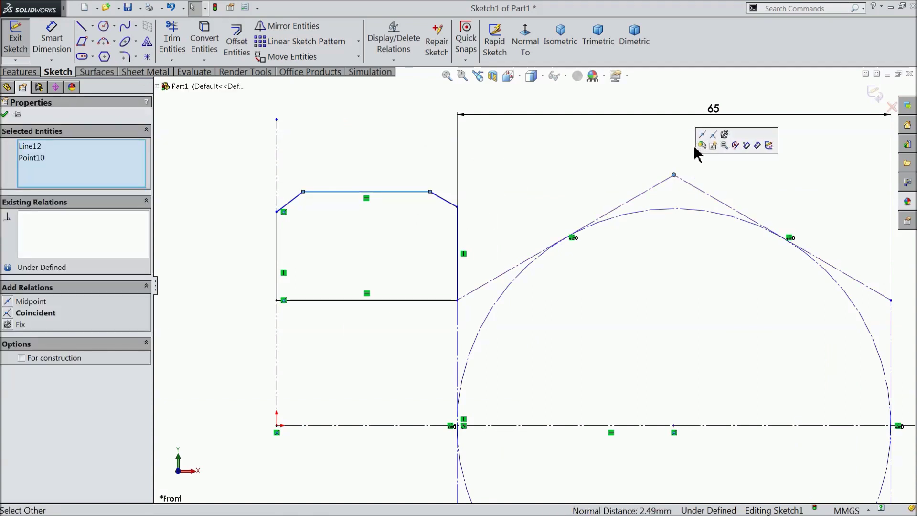
left_click(541, 156)
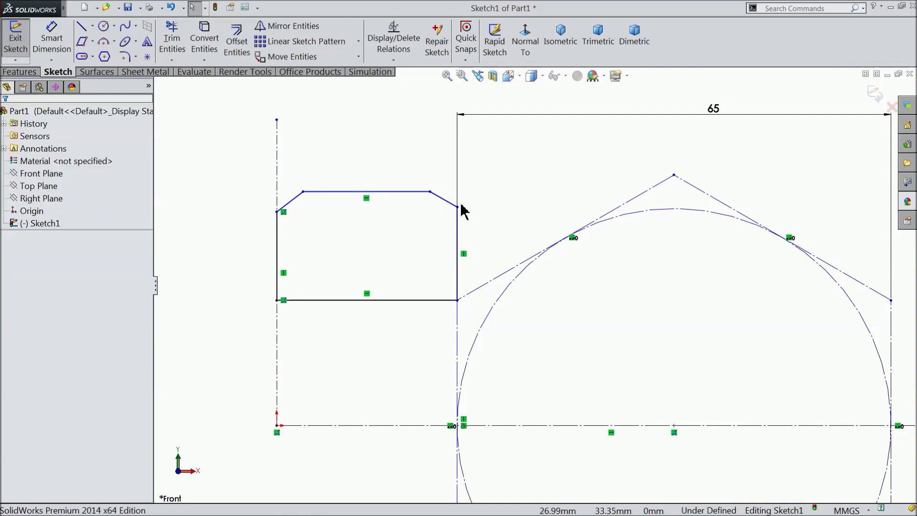
left_click(430, 191)
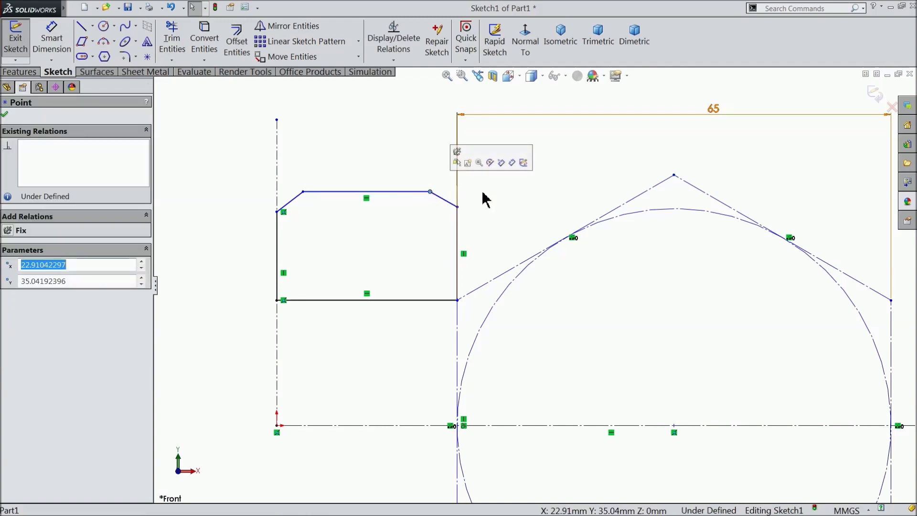
left_click(674, 175, "ctrl")
left_click(701, 141)
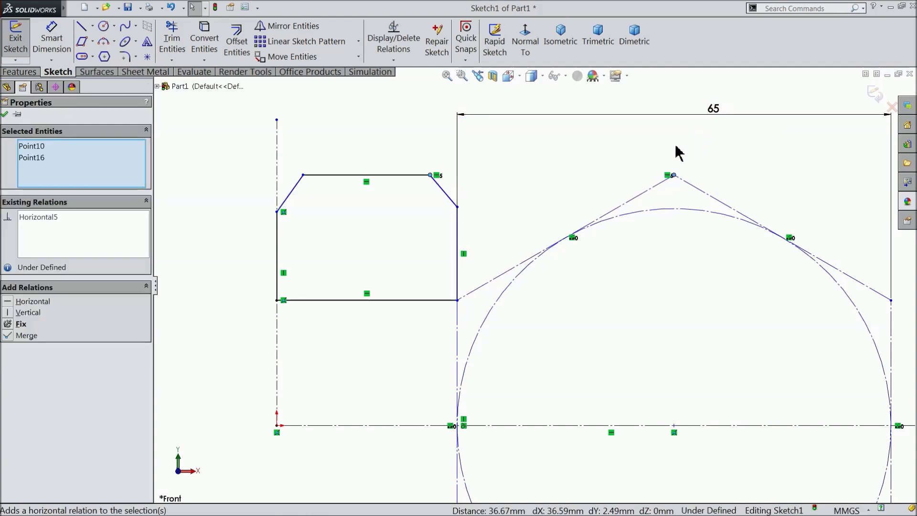
left_click(3, 116)
Dimension both the left and right chamfer angles to 45°.
left_click(52, 40)
scroll(358, 223, "down", 2)
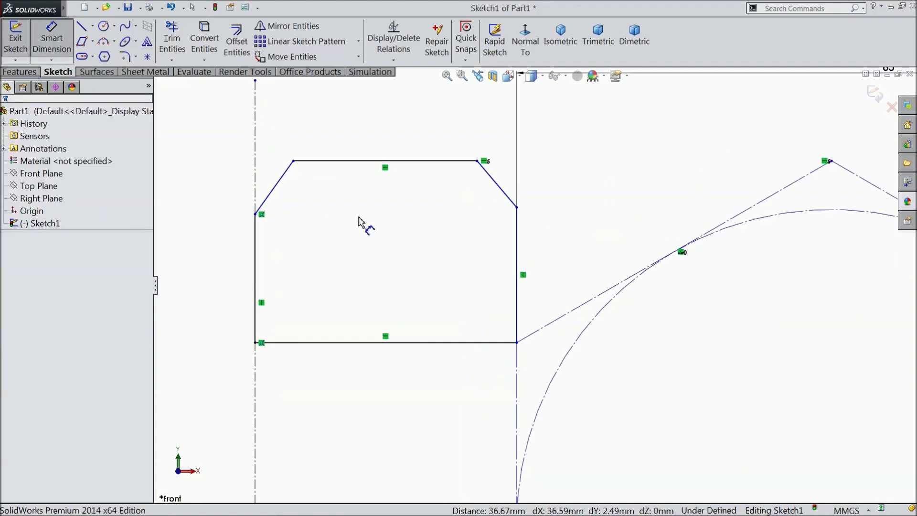
left_click(277, 193)
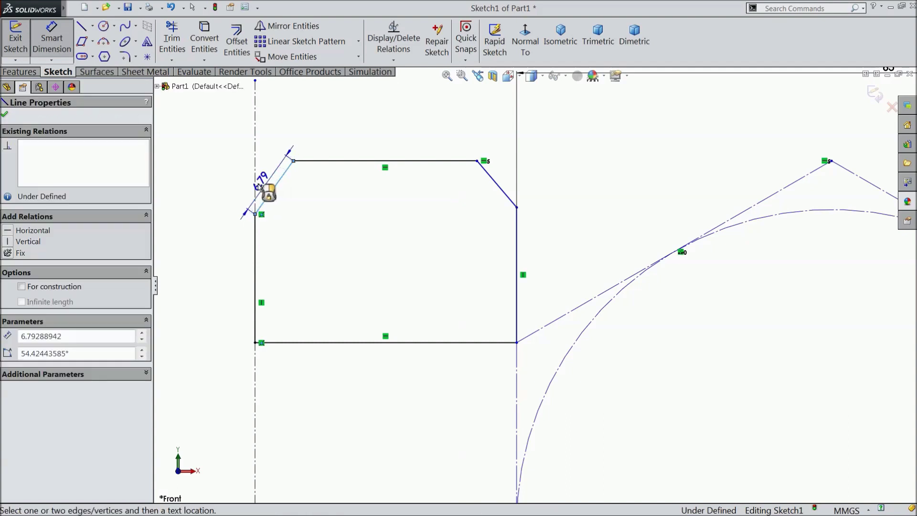
left_click(255, 172)
left_click(272, 151)
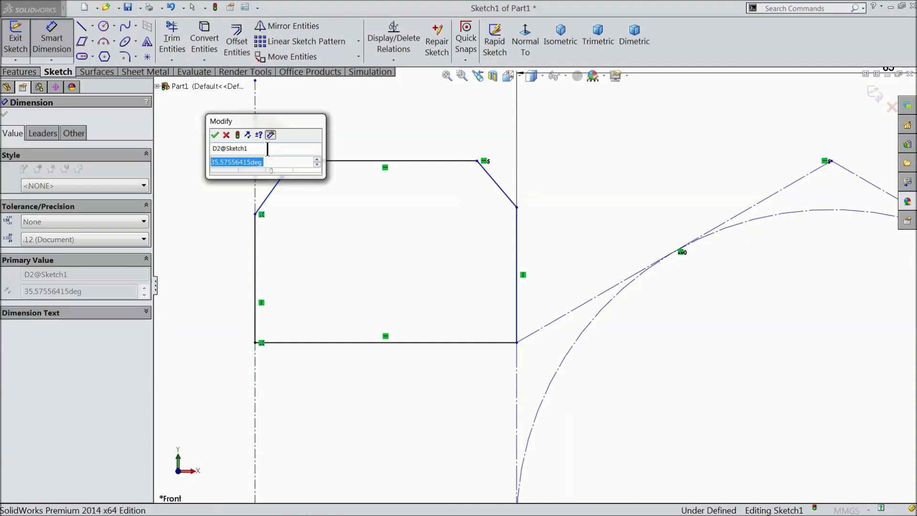
type("45")
left_click(215, 136)
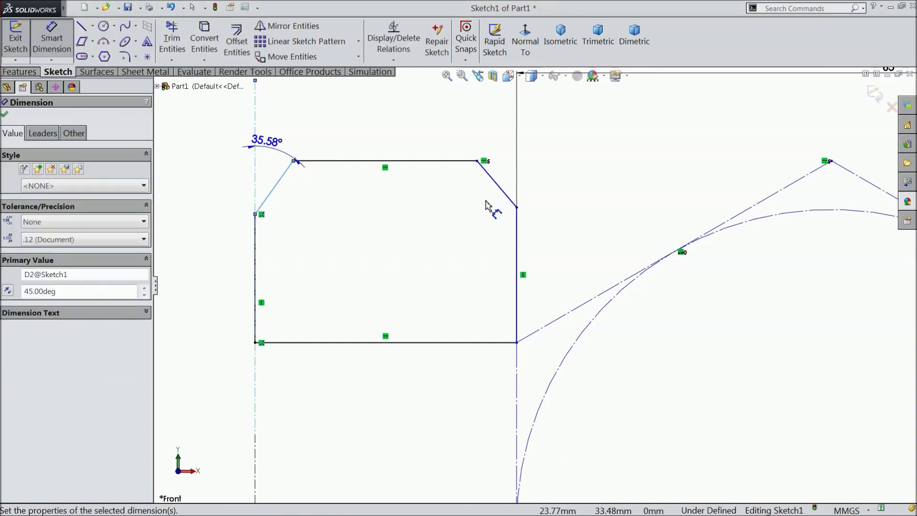
left_click(501, 191)
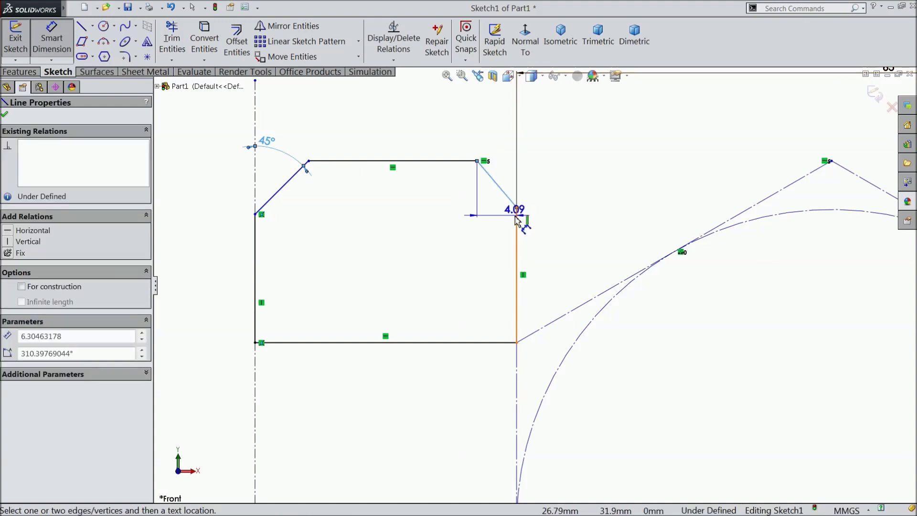
left_click(516, 211)
left_click(510, 173)
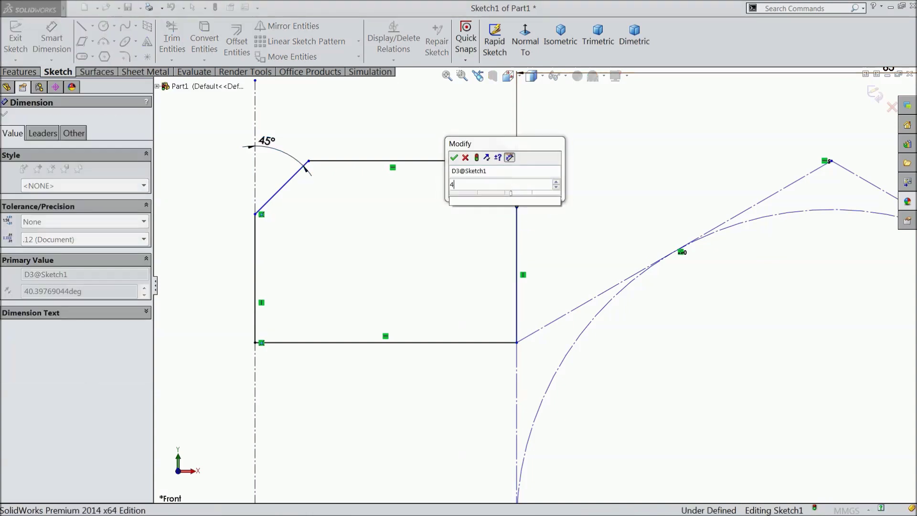
type("45")
left_click(456, 156)
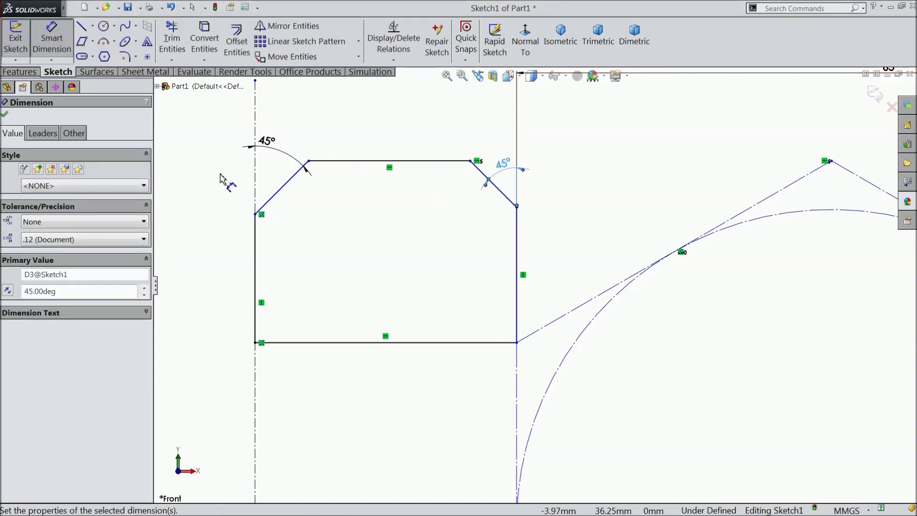
left_click(4, 116)
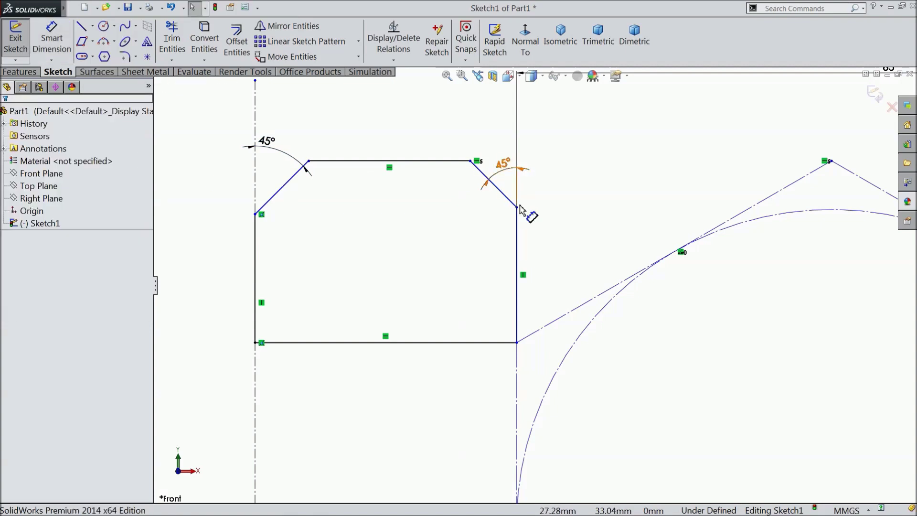
Level the two chamfers' lower endpoints and set the profile width to 34 mm.
left_click(516, 209)
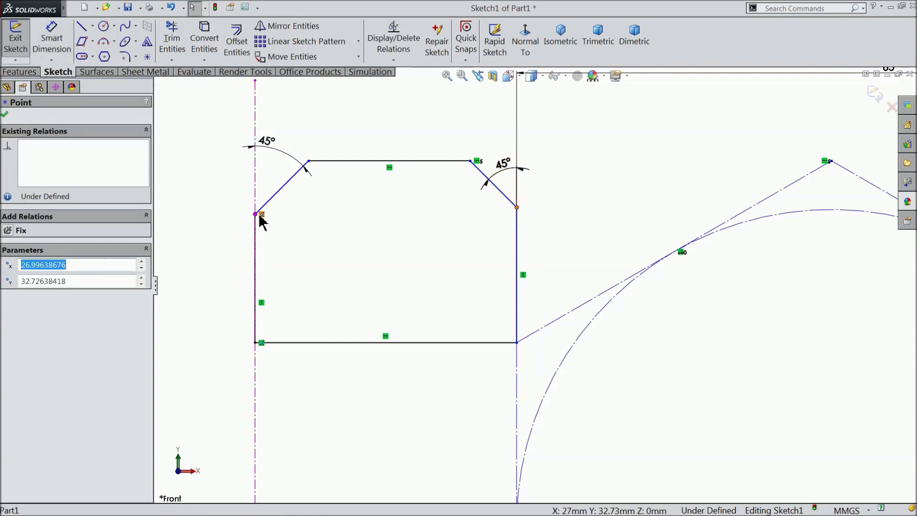
left_click(257, 215, "ctrl")
left_click(286, 180)
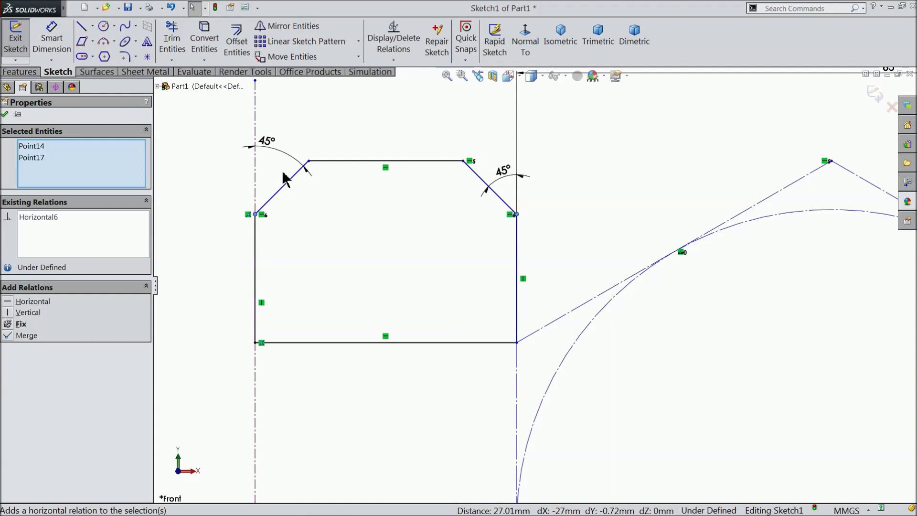
left_click(5, 116)
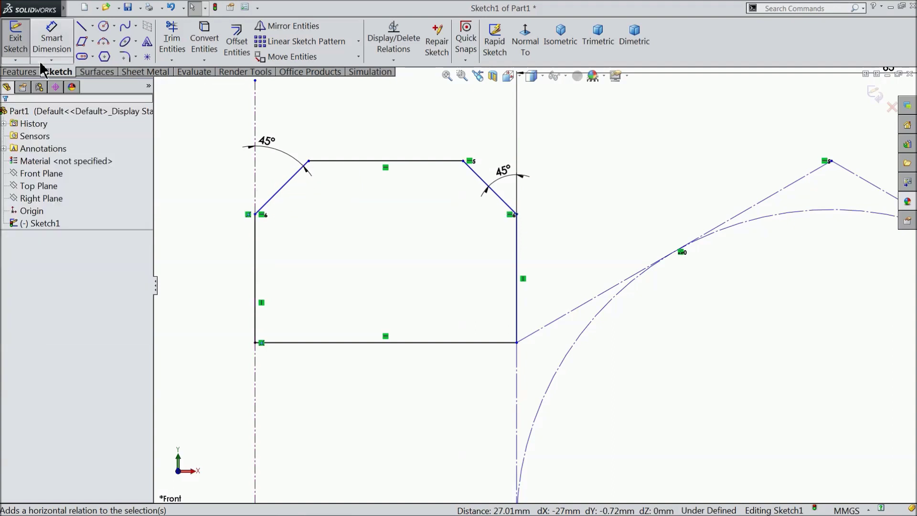
scroll(514, 264, "up", 1)
left_click(522, 264)
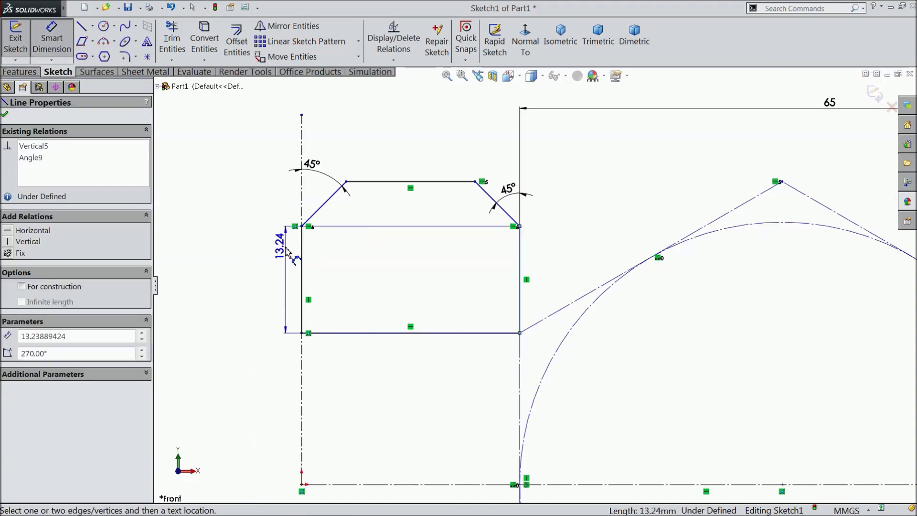
left_click(302, 247)
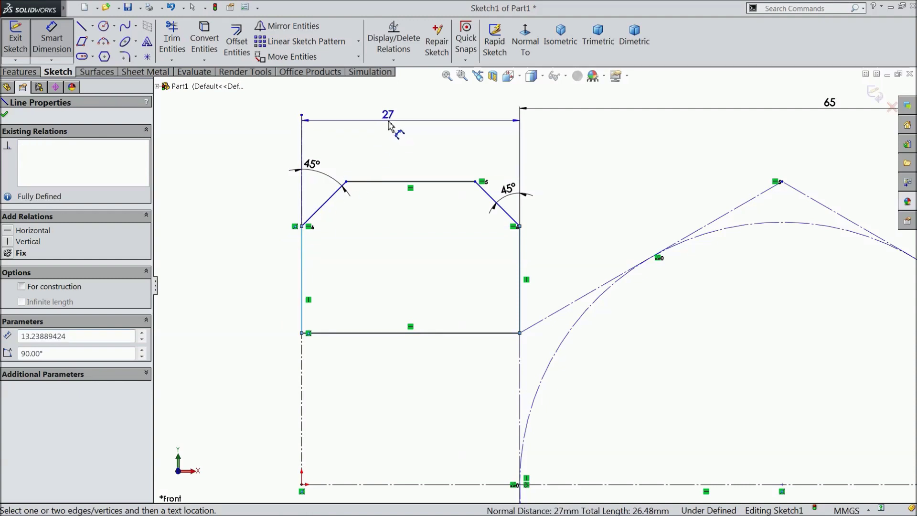
left_click(388, 126)
type("34")
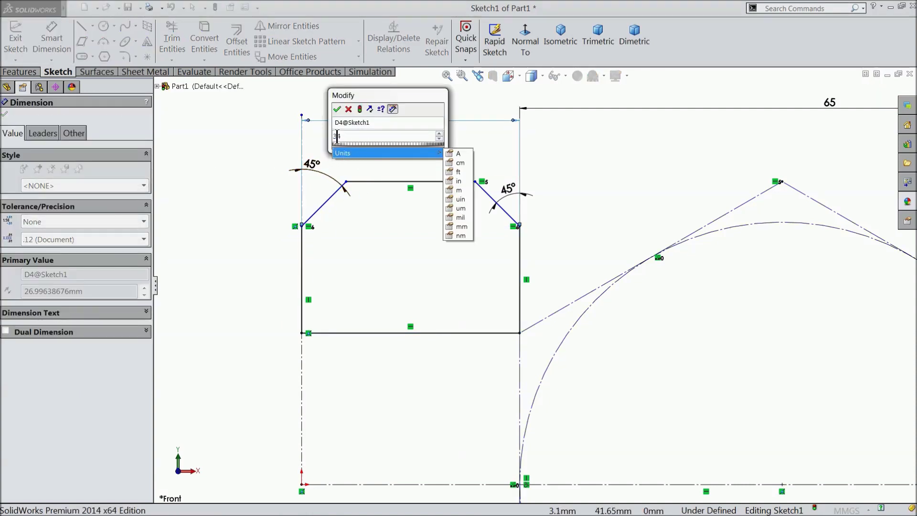
left_click(337, 111)
scroll(543, 236, "up", 3)
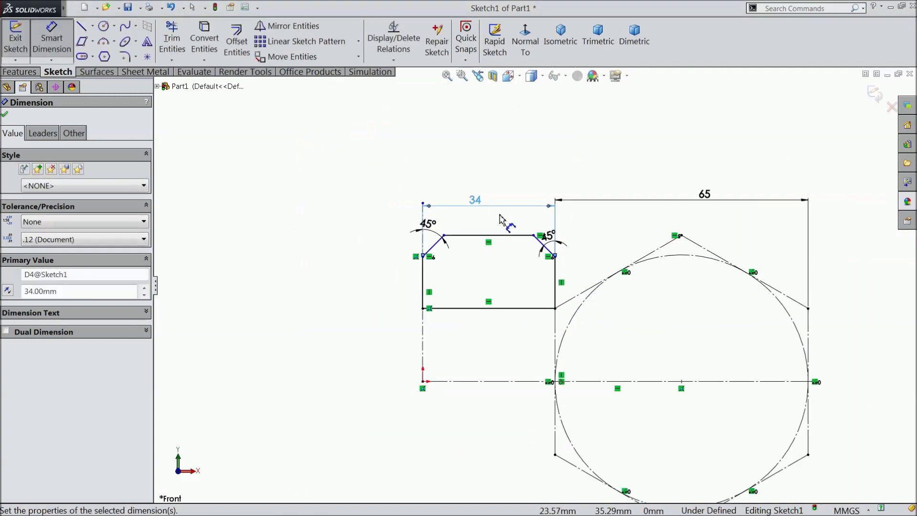
scroll(558, 313, "up", 2)
scroll(569, 334, "down", 2)
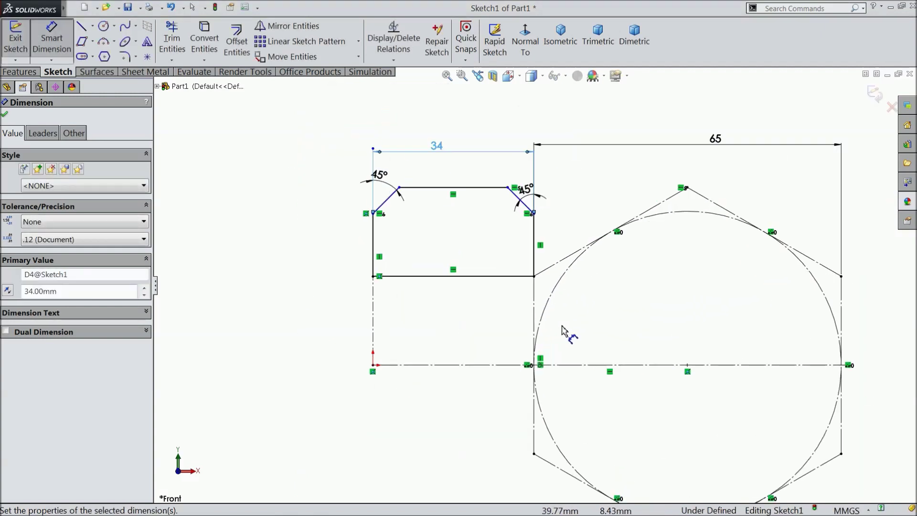
Add the 18.76 mm bottom-line and profile heights as reference-only dimensions.
left_click(425, 277)
left_click(434, 365)
left_click(300, 338)
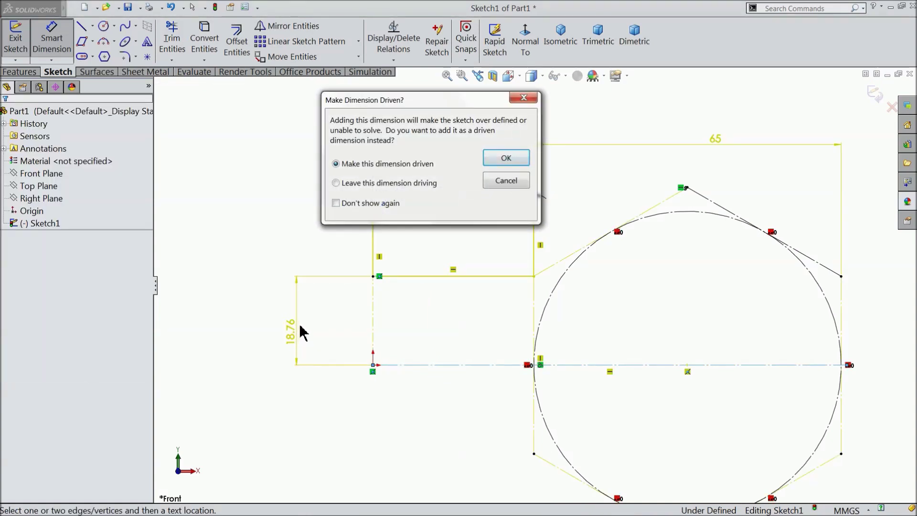
left_click(507, 158)
scroll(542, 265, "down", 2)
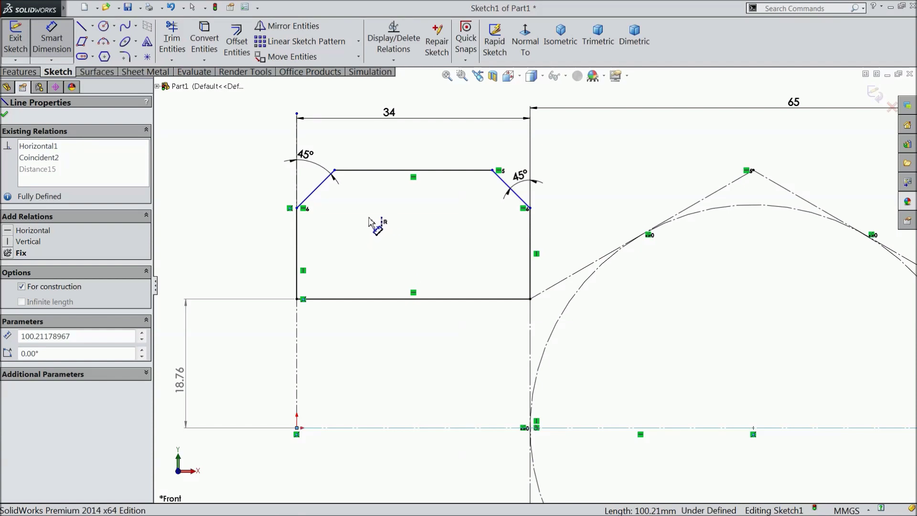
left_click(352, 170)
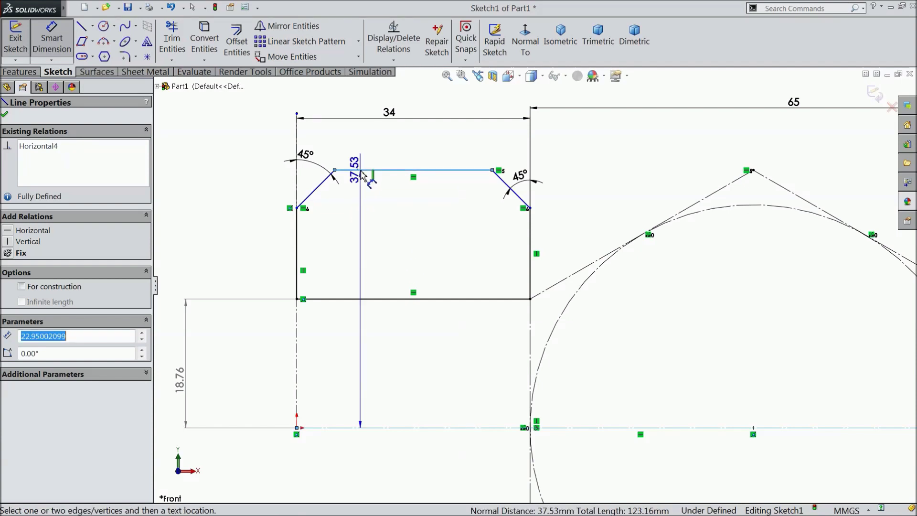
left_click(352, 299)
left_click(236, 239)
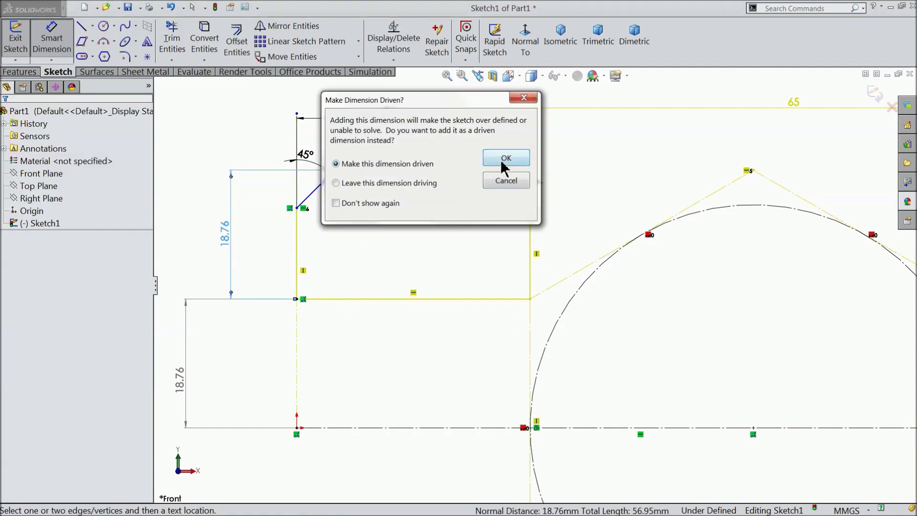
left_click(504, 158)
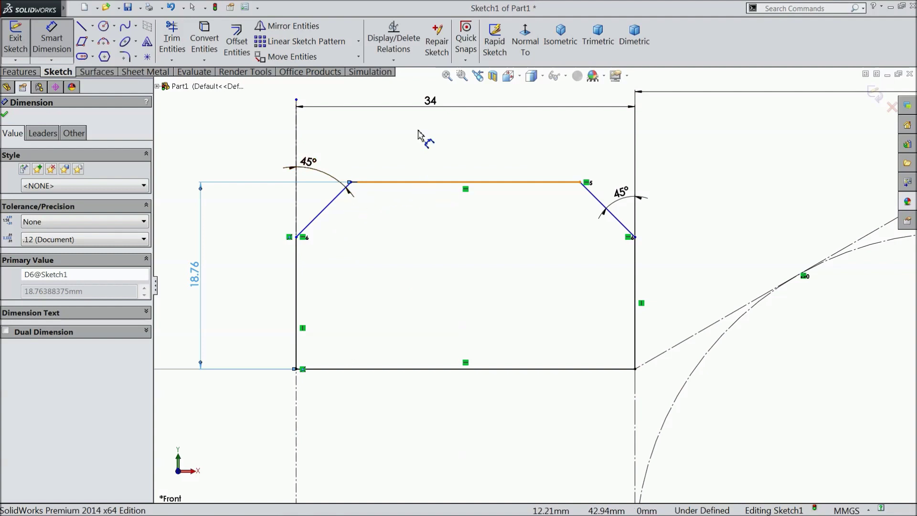
Run Fully Define Sketch to add the remaining dimensions.
left_click(394, 62)
left_click(412, 101)
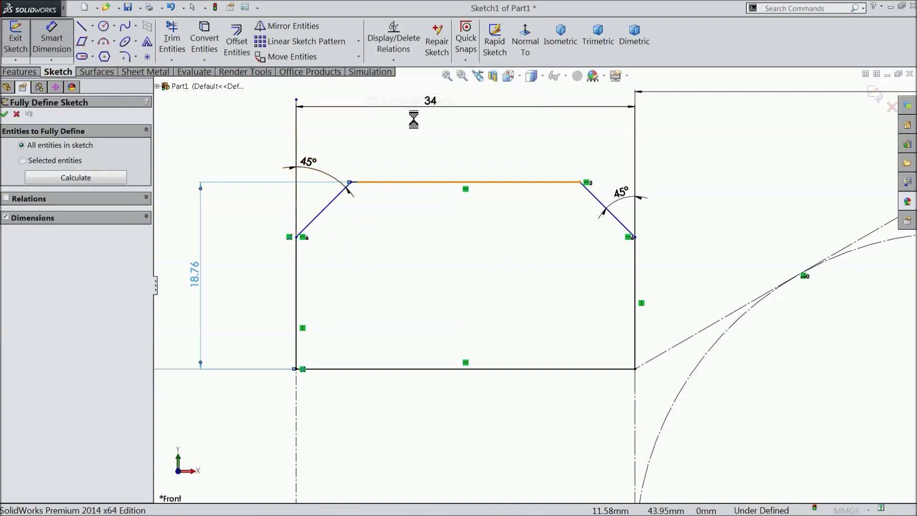
left_click(87, 181)
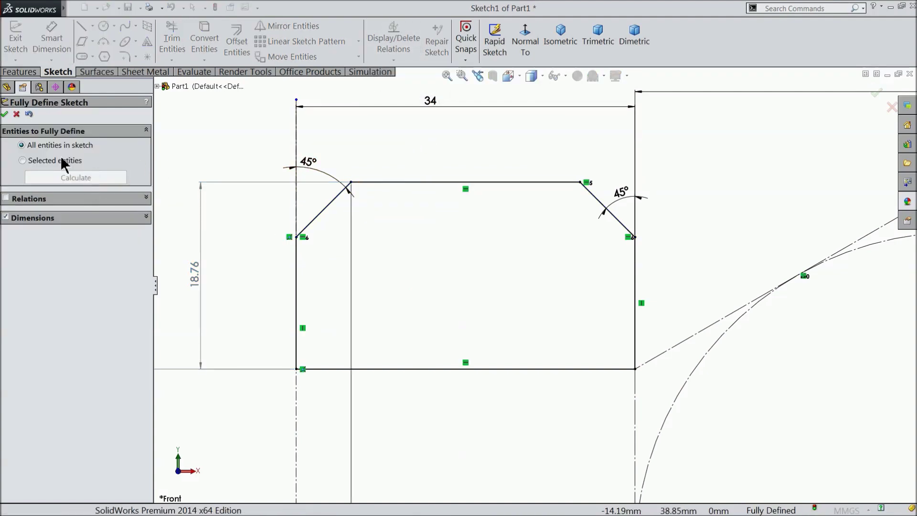
left_click(6, 115)
scroll(371, 163, "up", 2)
scroll(383, 190, "up", 2)
scroll(468, 264, "up", 2)
scroll(587, 286, "down", 1)
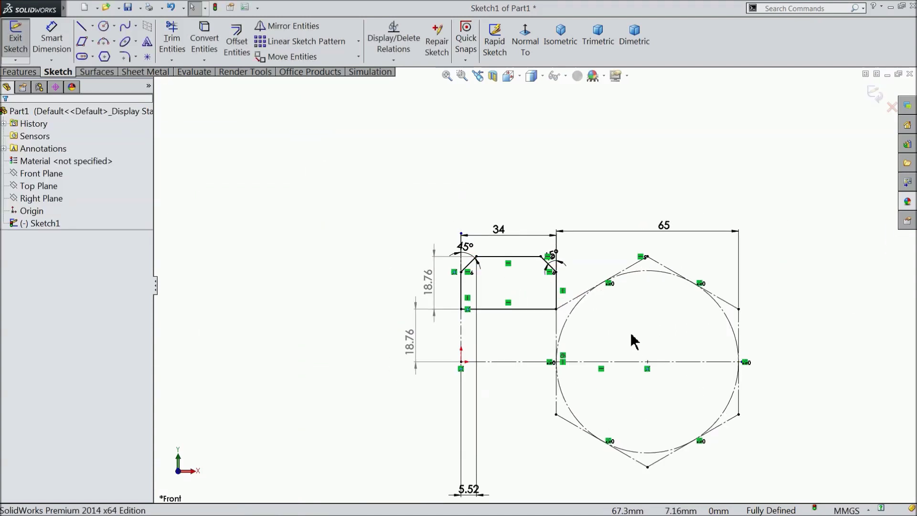
scroll(606, 362, "down", 2)
scroll(606, 361, "down", 1)
Revolve the profile 360° about the horizontal centerline into a solid ring.
left_click(19, 72)
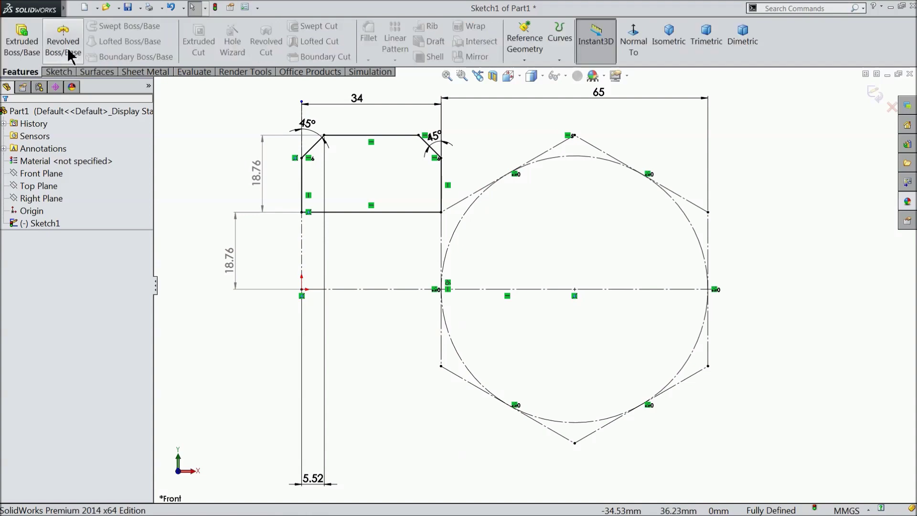
left_click(69, 53)
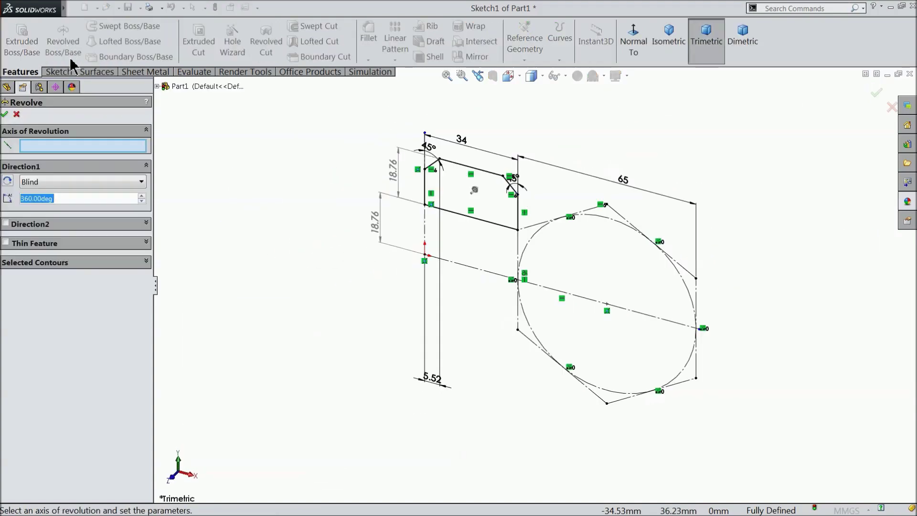
scroll(527, 269, "down", 2)
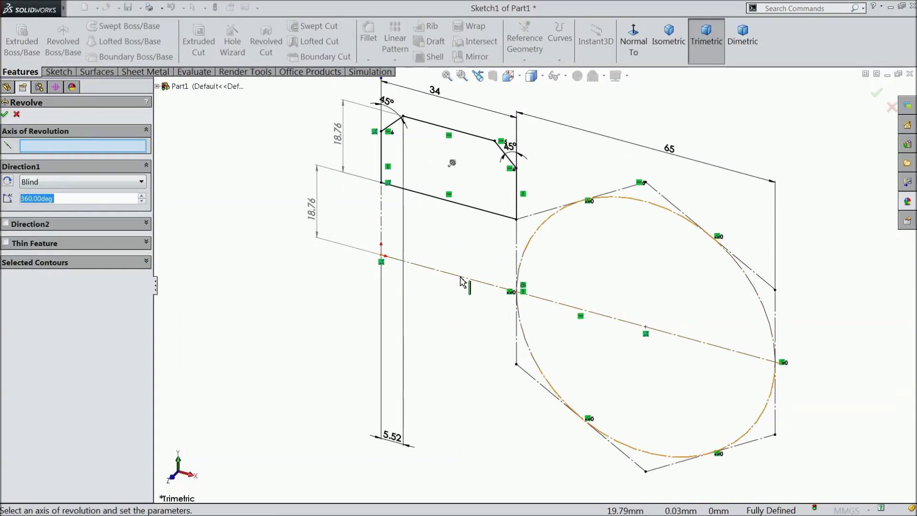
left_click(458, 283)
left_click(4, 115)
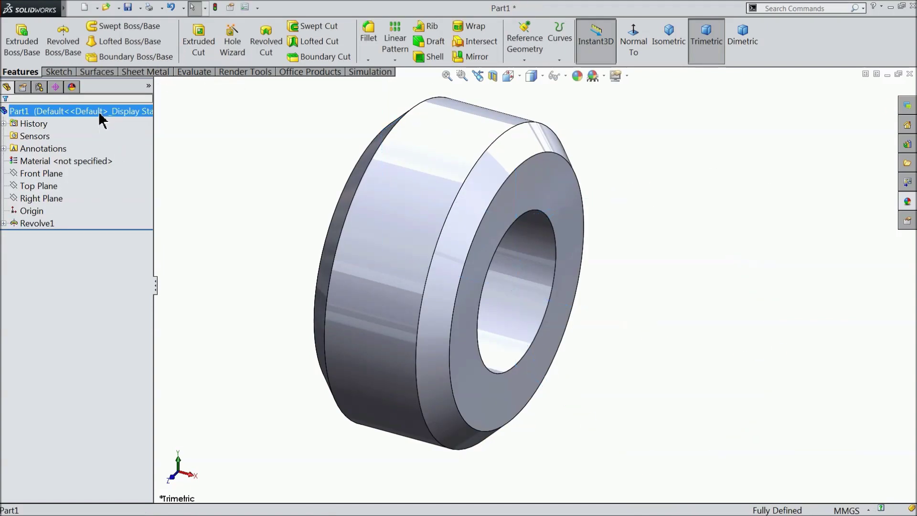
Apply the polished steel appearance to the ring.
left_click(908, 203)
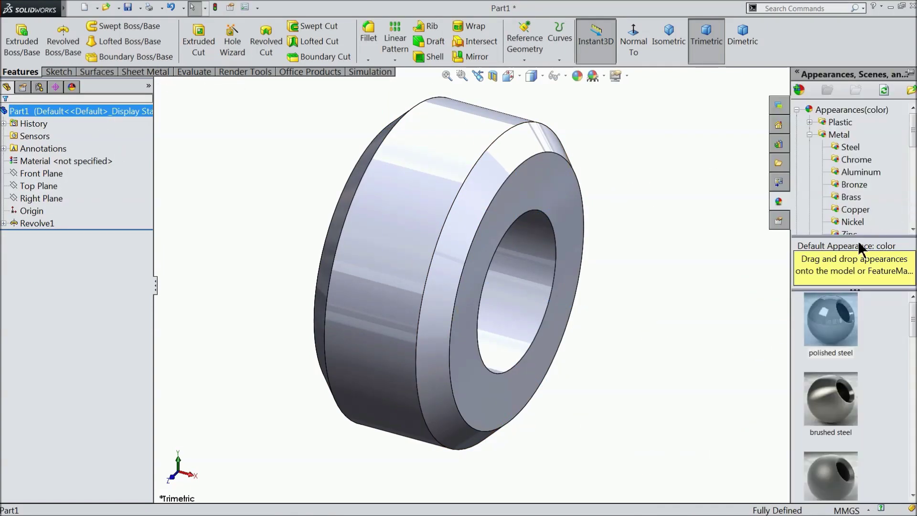
double_click(840, 339)
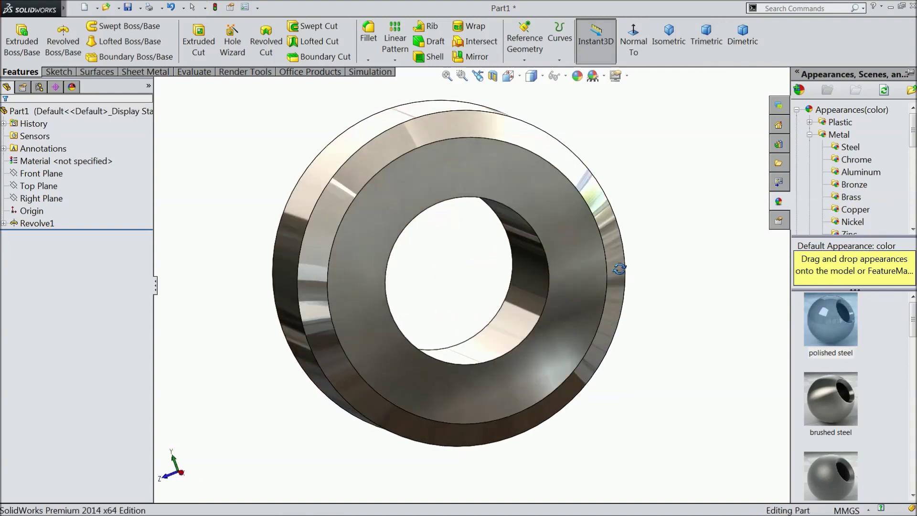
middle_click_drag(679, 302, 636, 267)
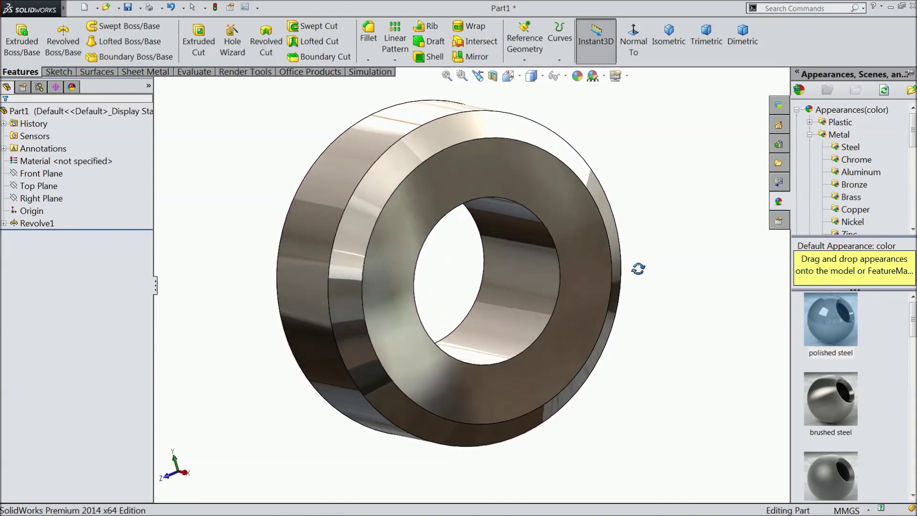
On the ring's front face, sketch a circle centred on the origin around the bore.
left_click(607, 248)
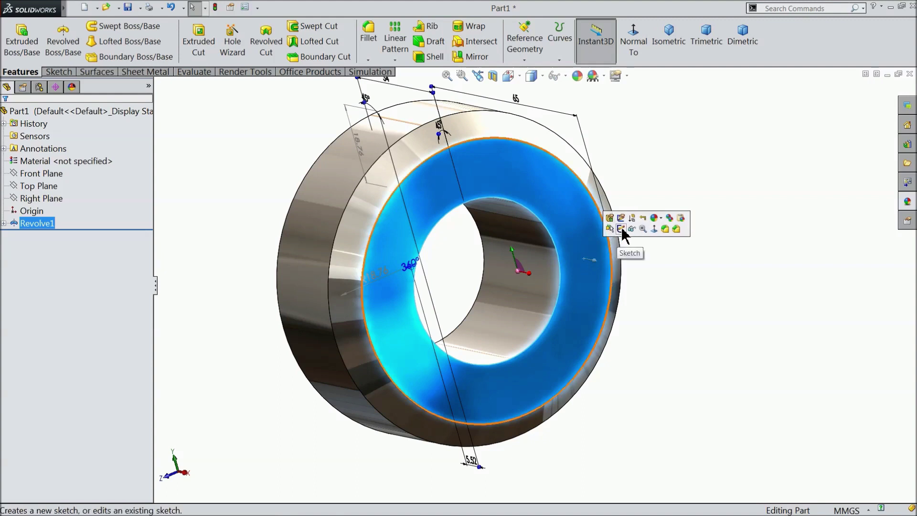
left_click(623, 230)
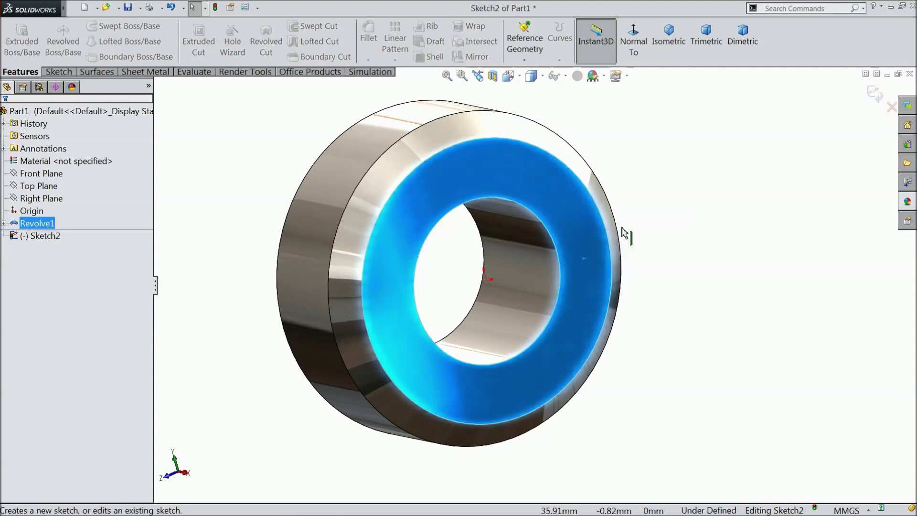
left_click(62, 71)
left_click(106, 28)
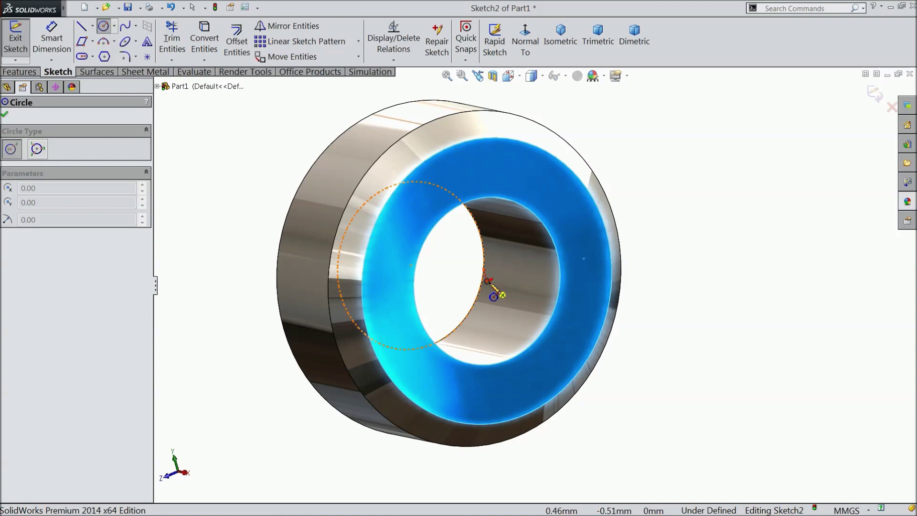
left_click(487, 281)
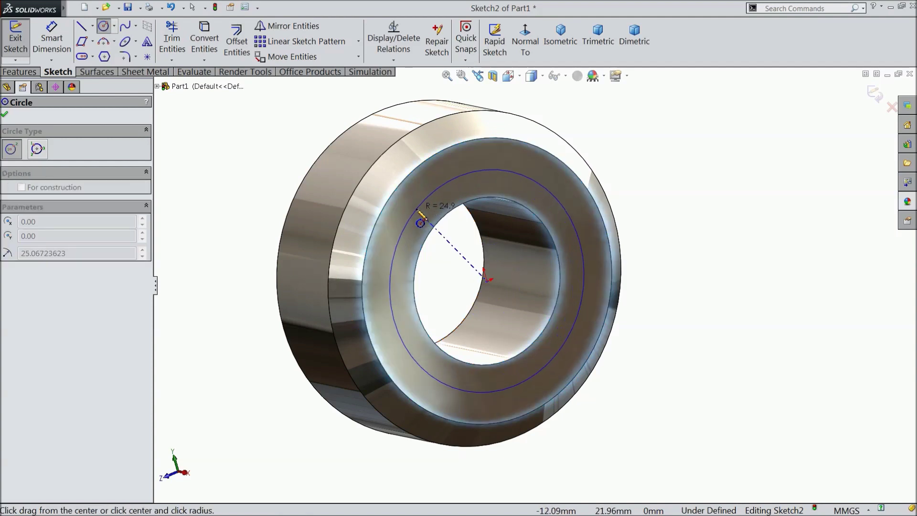
left_click(416, 207)
middle_click_drag(643, 212, 631, 191)
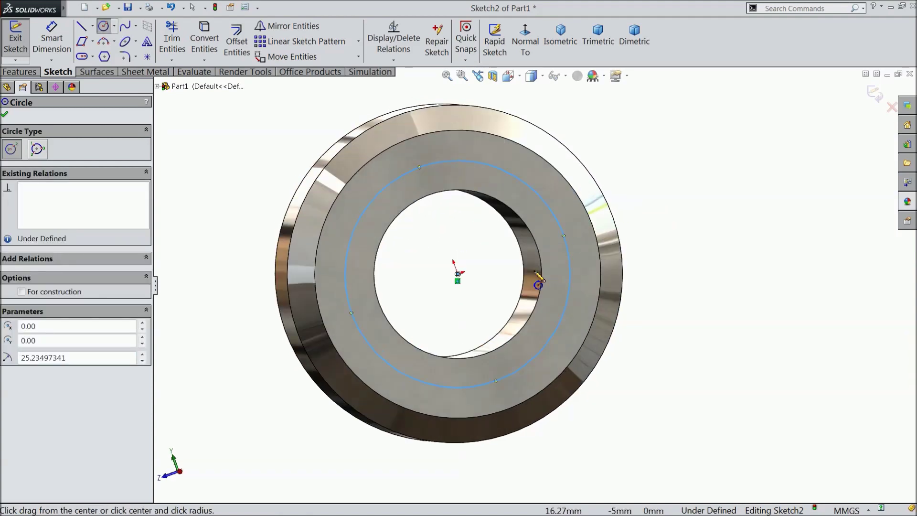
scroll(452, 247, "down", 3)
scroll(451, 247, "down", 3)
Dimension the circle to 57.2 mm diameter and convert the bore edge into the sketch.
left_click(62, 50)
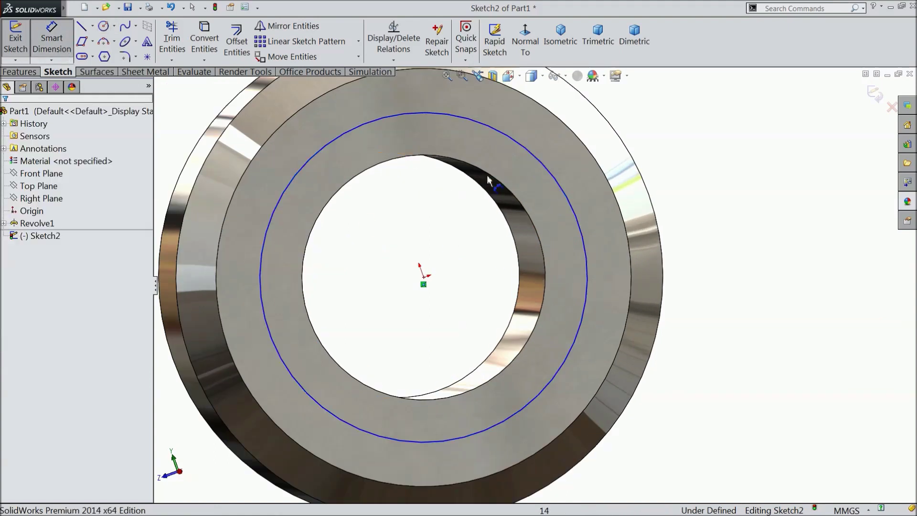
left_click(578, 220)
left_click(706, 222)
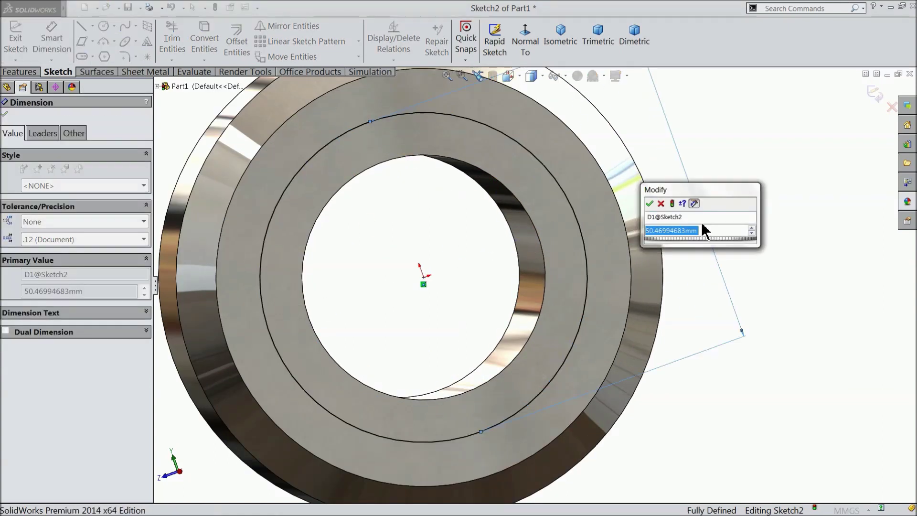
type("57.2")
left_click(649, 203)
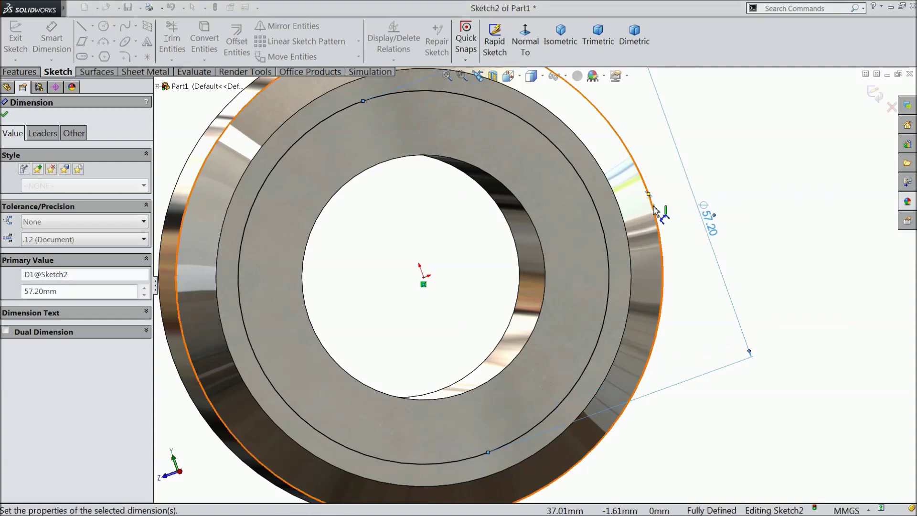
left_click(48, 49)
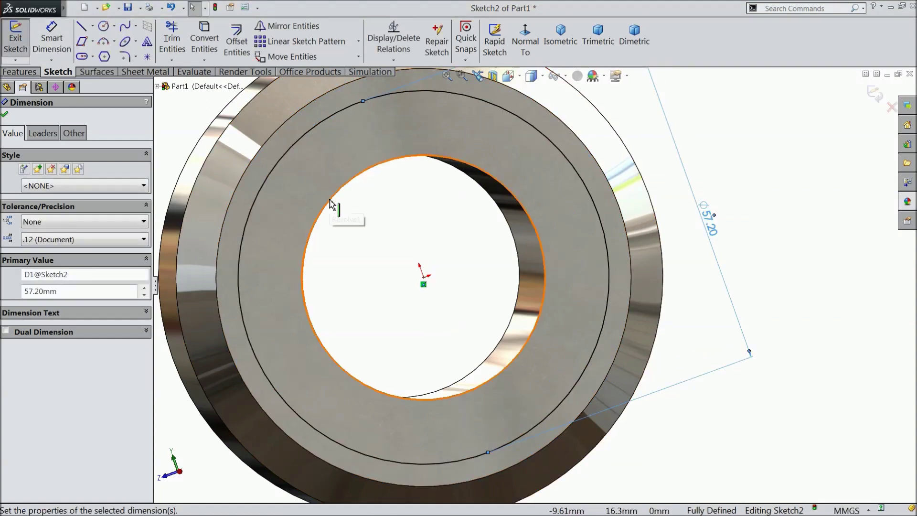
key("Escape")
left_click(204, 43)
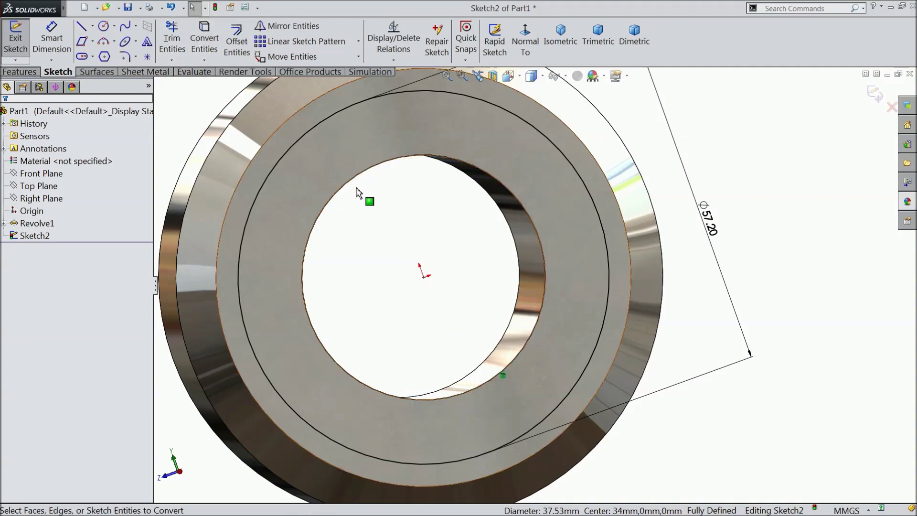
key("f")
Extrude the 57.20 mm sketch 12 mm blind from the front face as Boss-Extrude1.
left_click(20, 71)
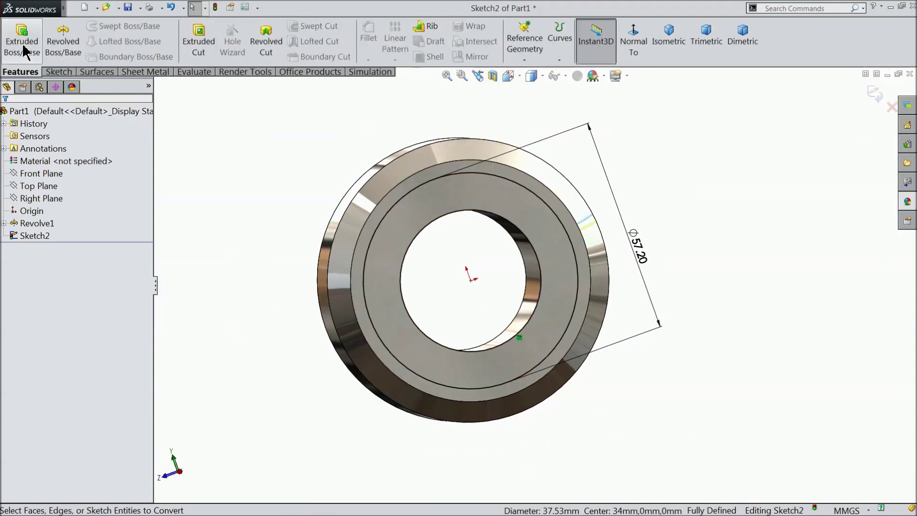
left_click(22, 40)
middle_click_drag(263, 203, 459, 285)
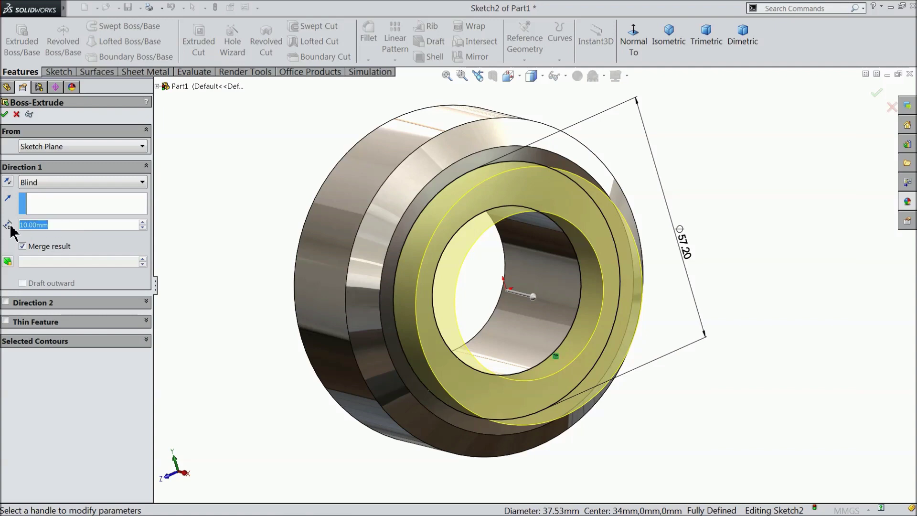
type("12")
key("Return")
mouse_move(242, 195)
middle_mouse_down()
mouse_move(274, 213)
mouse_move(248, 205)
middle_mouse_up()
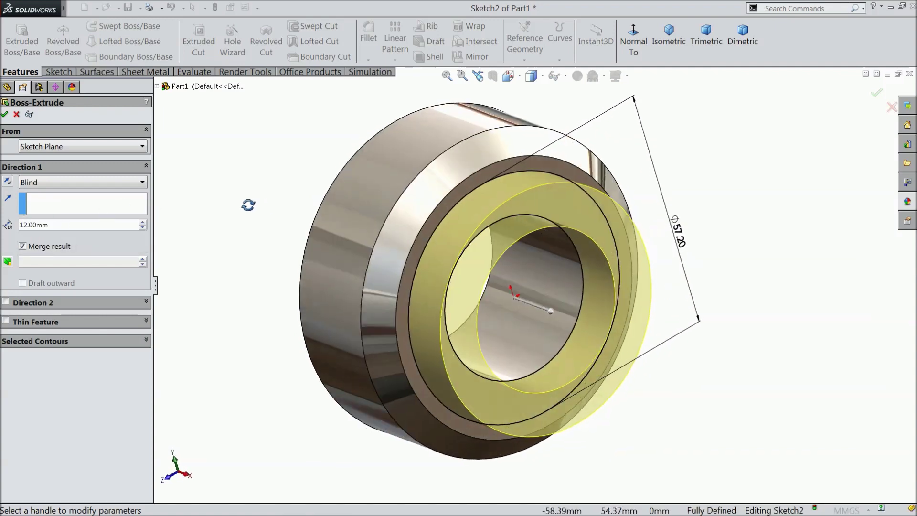
left_click(4, 114)
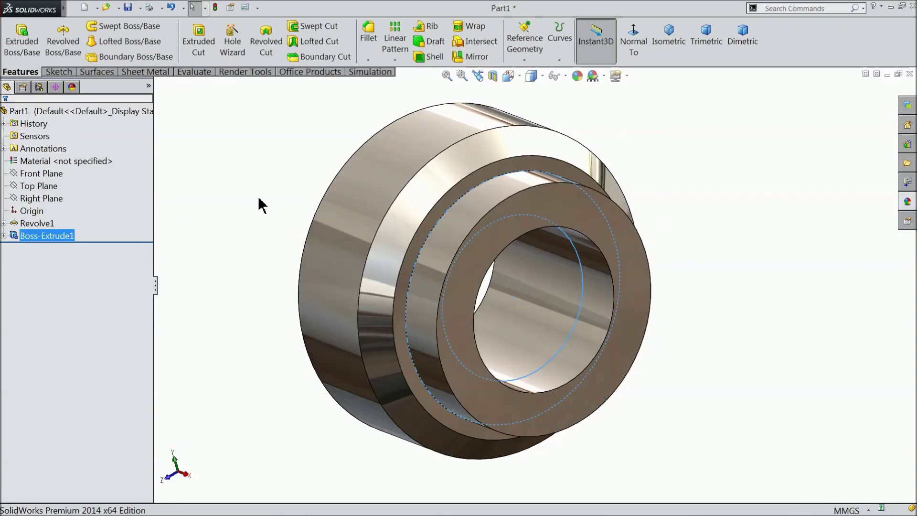
Sketch on the collar's front face, converting the bore edge into a 37.53 mm circle.
left_click(255, 212)
mouse_move(252, 219)
middle_mouse_down()
mouse_move(199, 183)
mouse_move(180, 193)
mouse_move(303, 217)
mouse_move(239, 215)
middle_mouse_up()
scroll(542, 327, "down", 3)
scroll(540, 315, "down", 2)
scroll(552, 287, "up", 4)
mouse_move(550, 289)
middle_mouse_down()
mouse_move(703, 313)
mouse_move(562, 307)
mouse_move(567, 292)
middle_mouse_up()
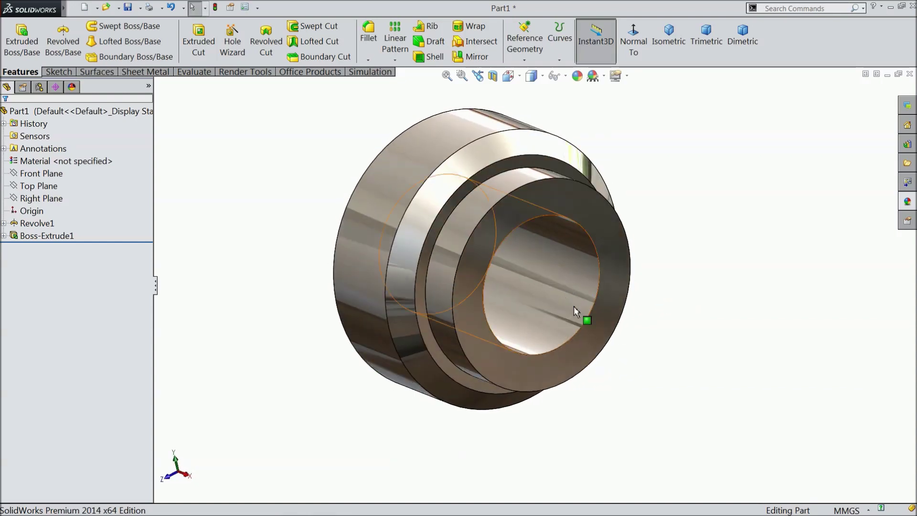
left_click(592, 347)
left_click(624, 317)
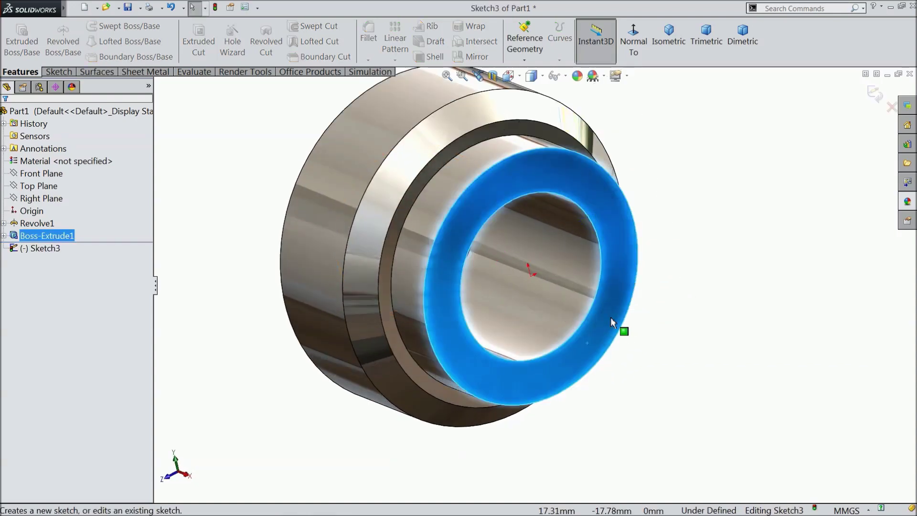
scroll(571, 320, "down", 3)
left_click(567, 305)
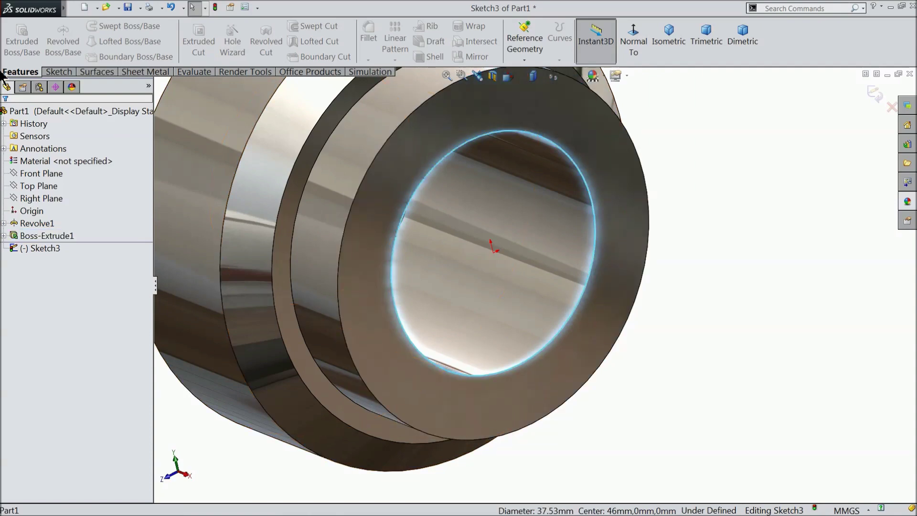
left_click(59, 72)
left_click(201, 40)
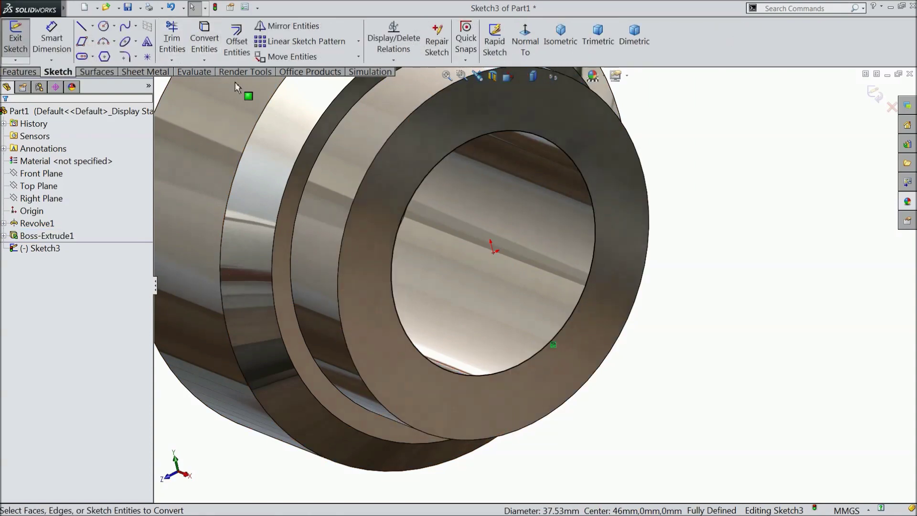
left_click(25, 73)
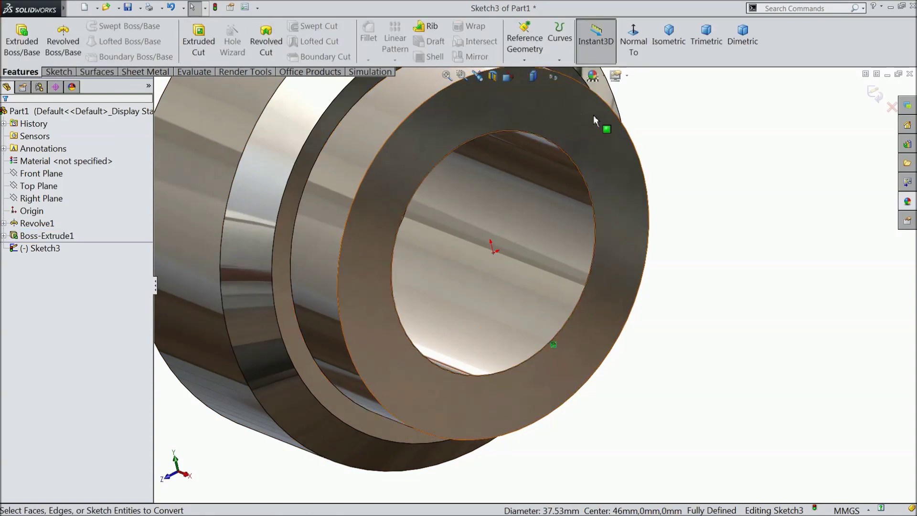
Add a helix along the bore with 3 mm pitch, 20 revolutions, direction reversed.
left_click(560, 58)
left_click(585, 93)
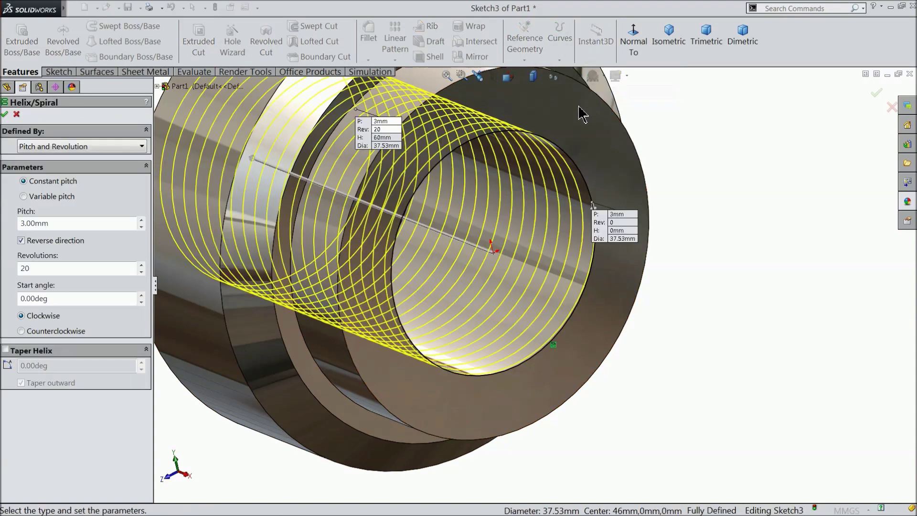
scroll(606, 190, "up", 3)
mouse_move(607, 190)
middle_mouse_down()
mouse_move(681, 216)
mouse_move(650, 212)
middle_mouse_up()
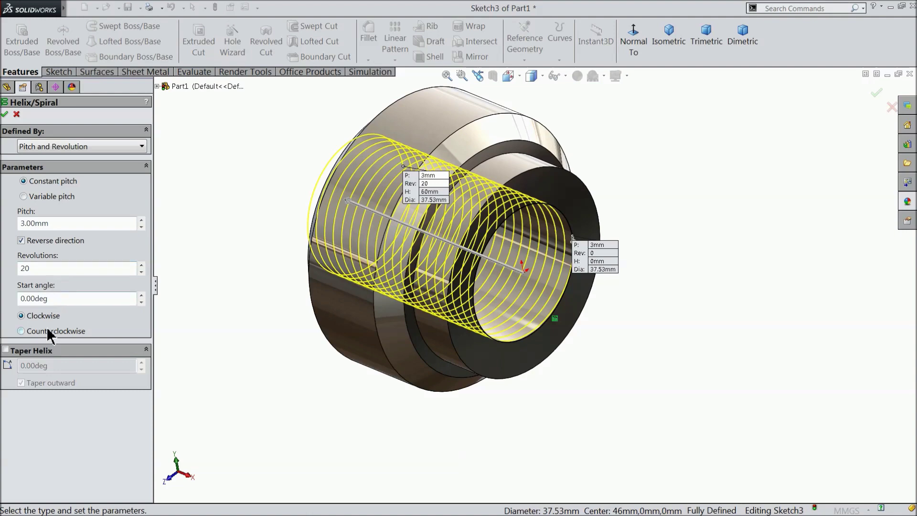
left_click(4, 115)
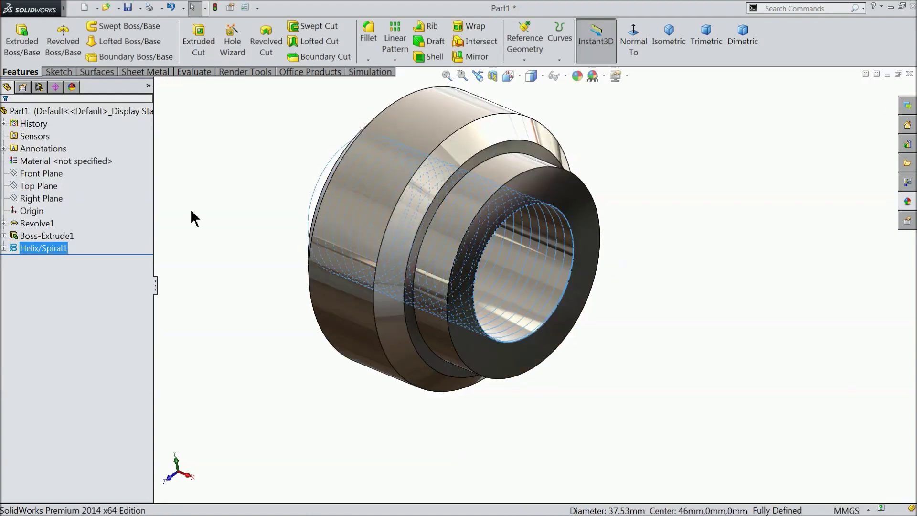
Start a new sketch on the Top Plane, viewed normal to it.
middle_click_drag(241, 184, 215, 188)
left_click(33, 186)
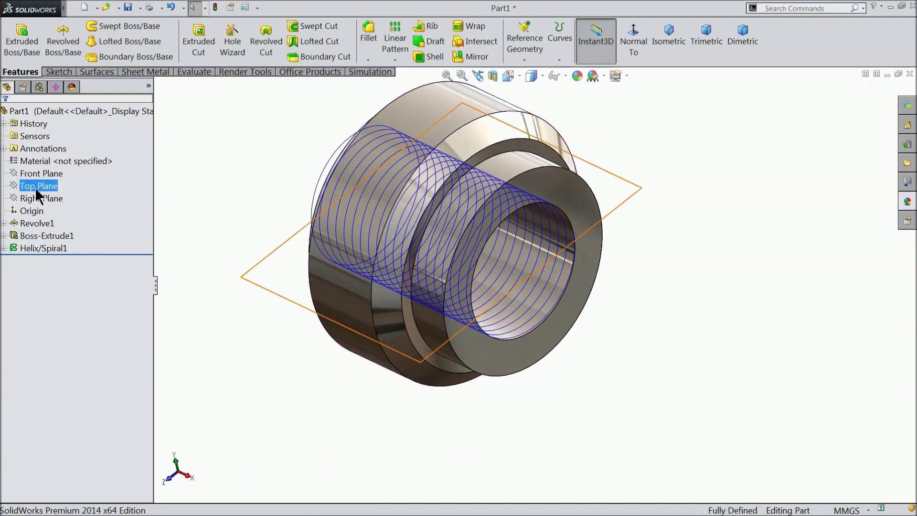
left_click(43, 170)
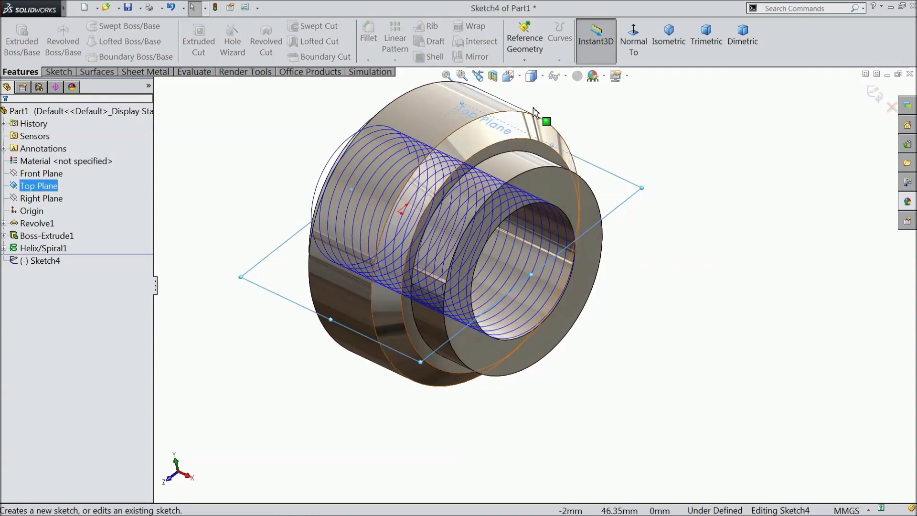
left_click(633, 43)
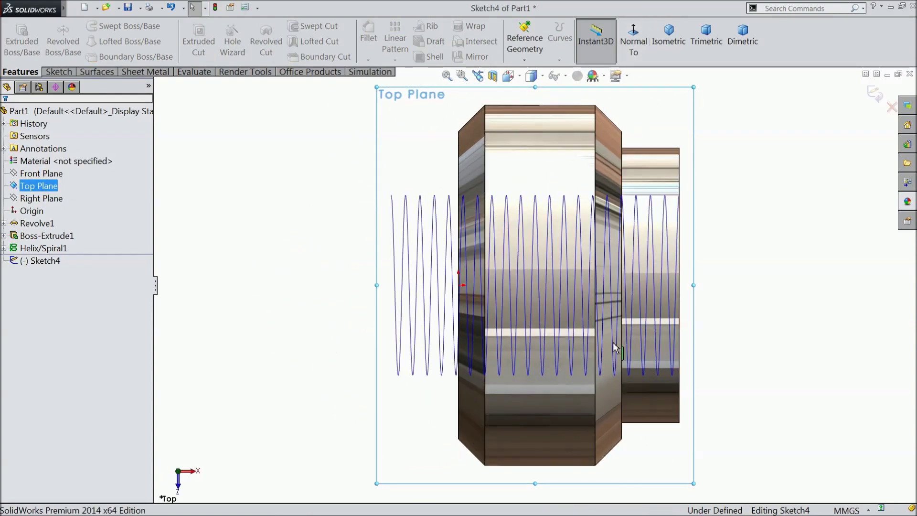
scroll(405, 213, "down", 2)
scroll(422, 224, "down", 2)
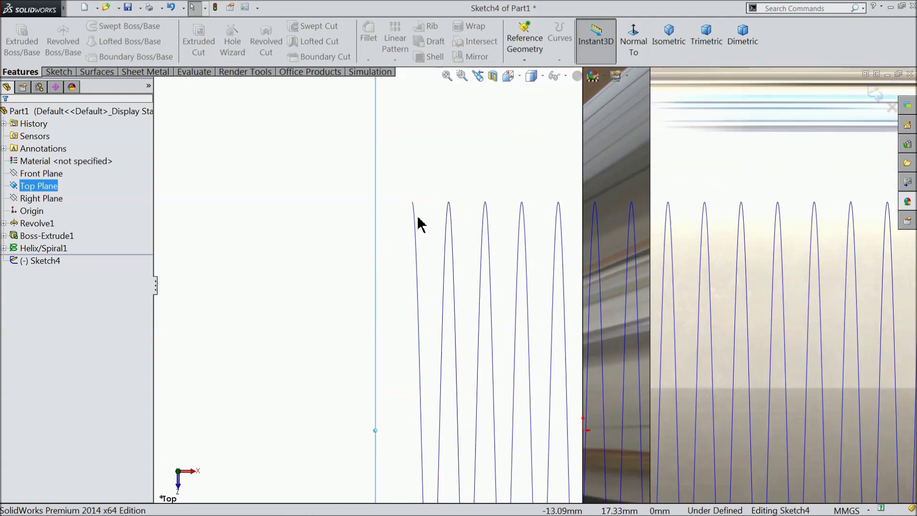
Draw a closed triangular thread profile beside the helix.
left_click(57, 71)
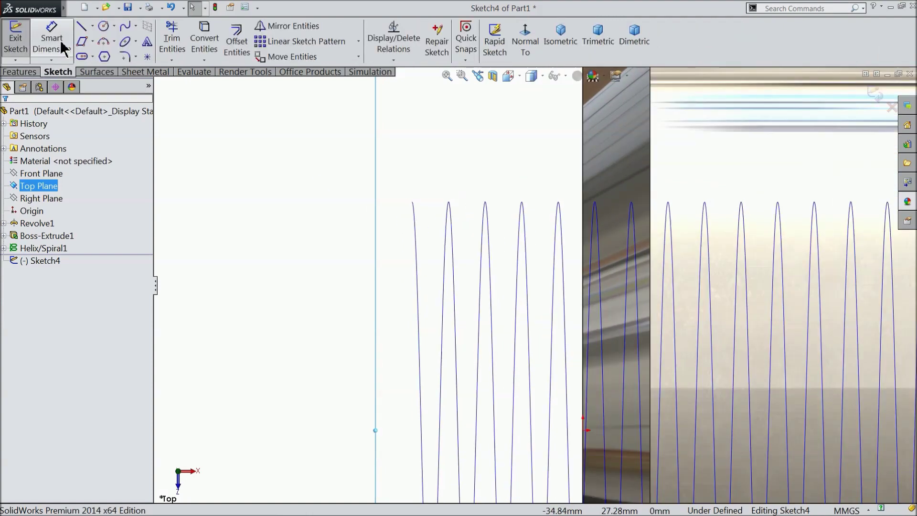
left_click(81, 26)
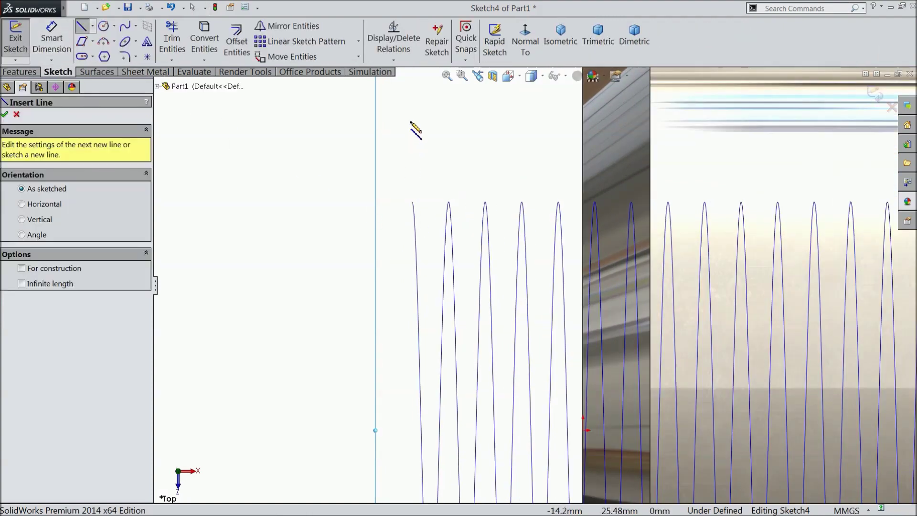
left_click(409, 103)
left_click(366, 173)
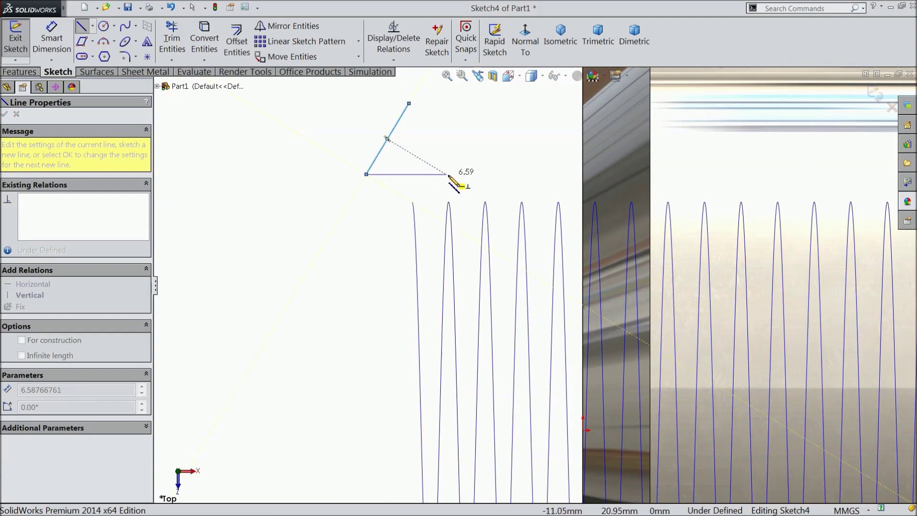
left_click(444, 174)
left_click(409, 103)
scroll(416, 176, "up", 3)
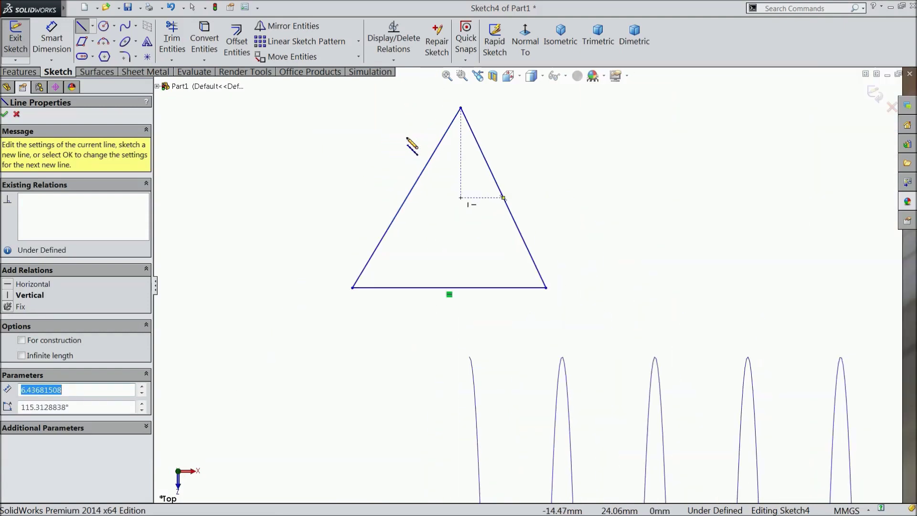
Add a vertical construction line from the triangle's apex to its base.
left_click(460, 109)
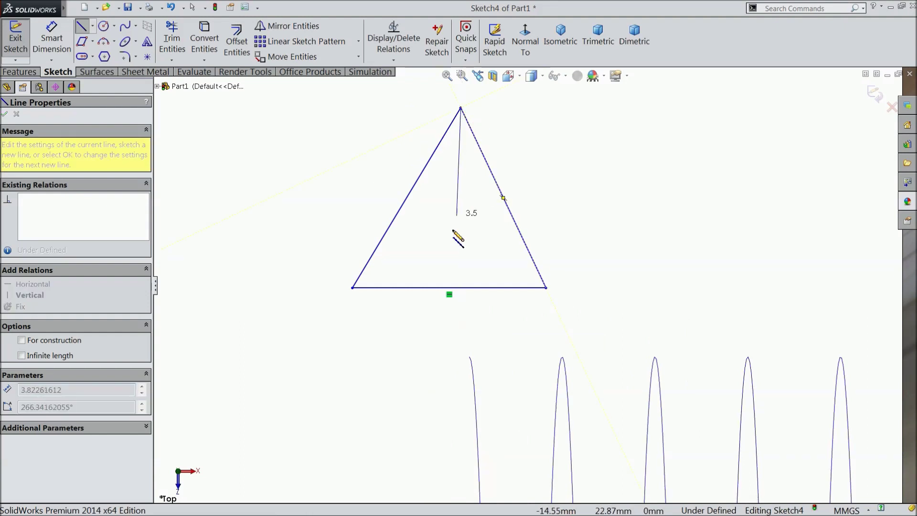
left_click(450, 288)
right_click(365, 174)
left_click(403, 86)
left_click(457, 207)
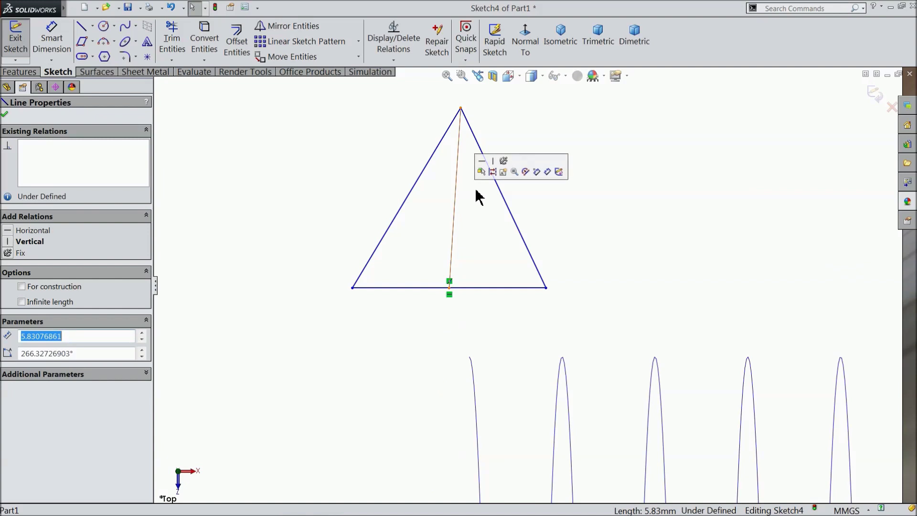
left_click(498, 171)
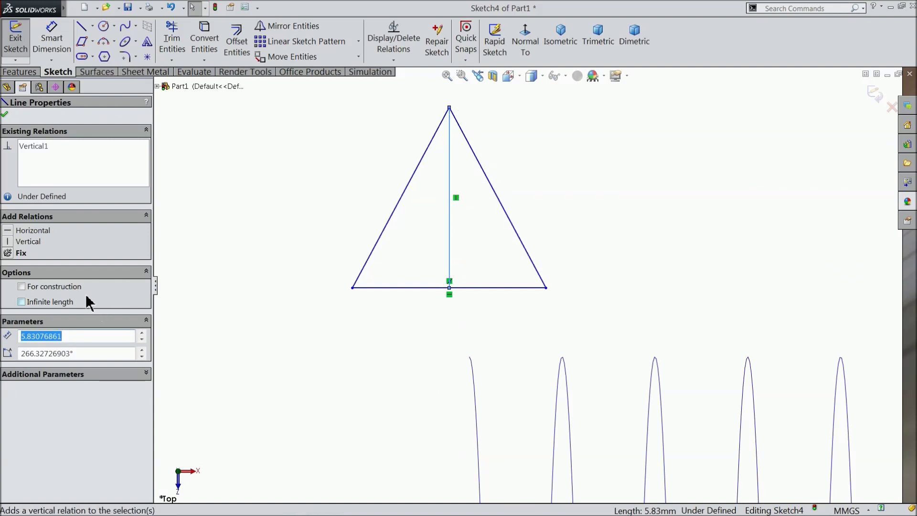
left_click(6, 116)
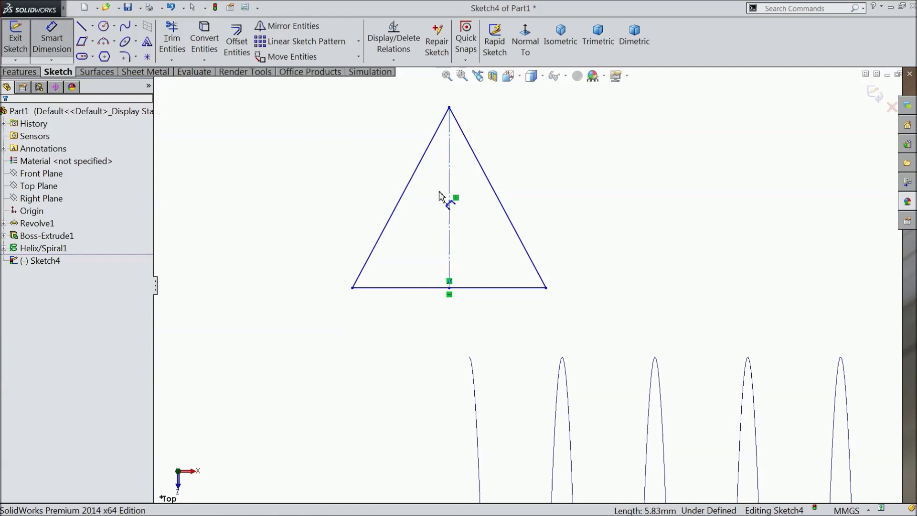
Dimension the vertical centerline to 4.50 mm and the two slanted sides to 60°.
left_click(453, 204)
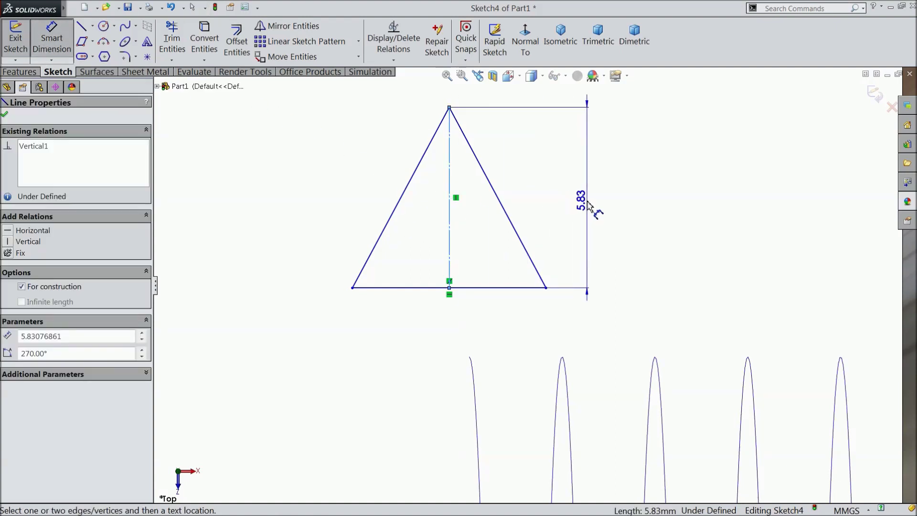
left_click(589, 206)
type("4.5")
left_click(536, 189)
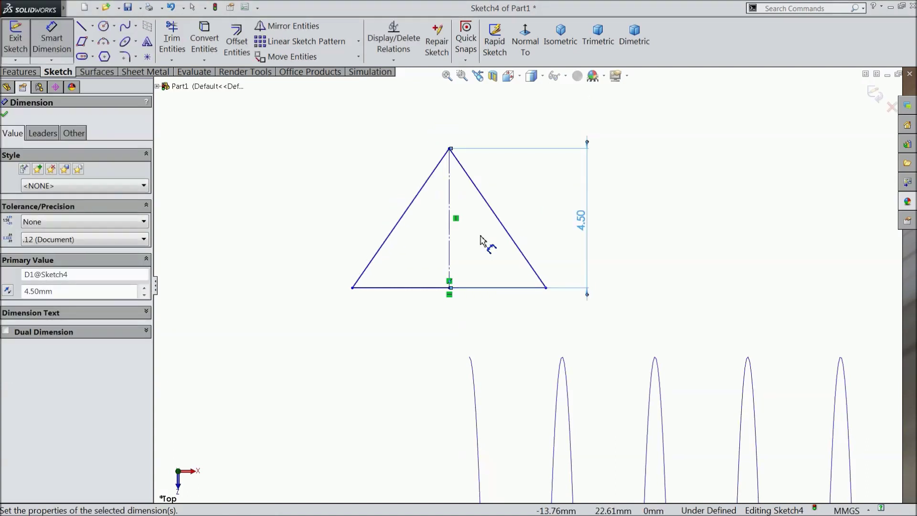
left_click(423, 199)
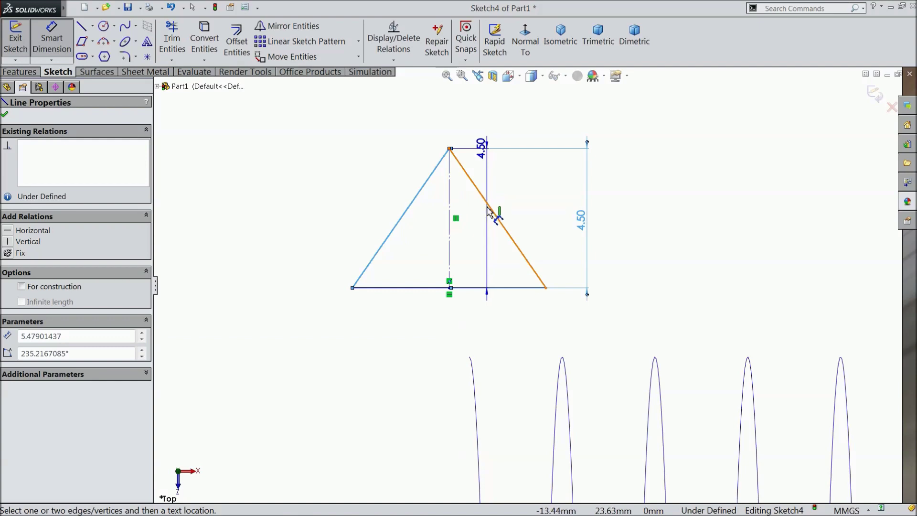
left_click(492, 211)
left_click(447, 327)
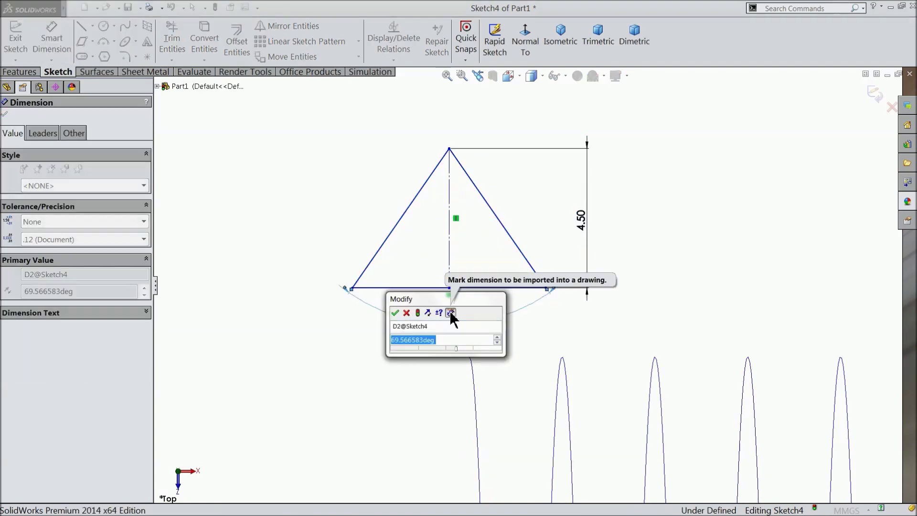
type("60")
left_click(396, 313)
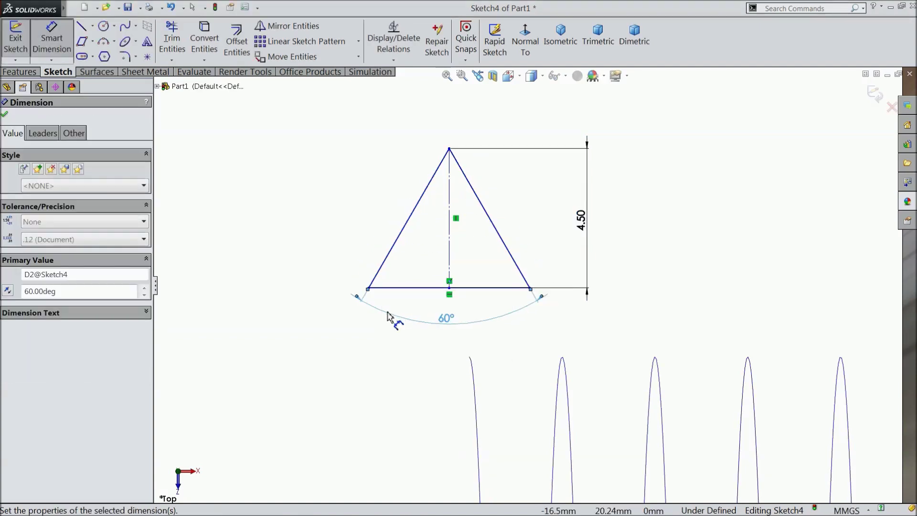
left_click(5, 116)
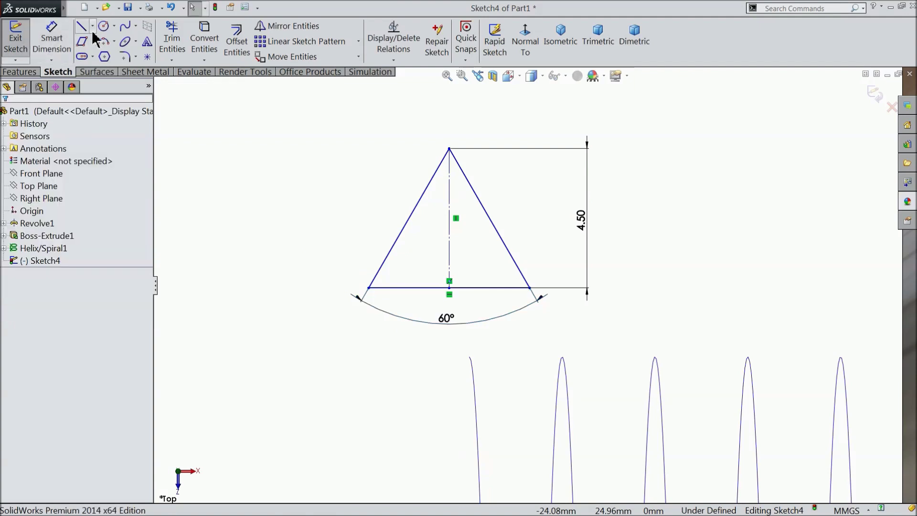
left_click(94, 25)
Draw a horizontal centerline from the vertical line's midpoint to the slanted side.
left_click(97, 52)
scroll(471, 237, "up", 3)
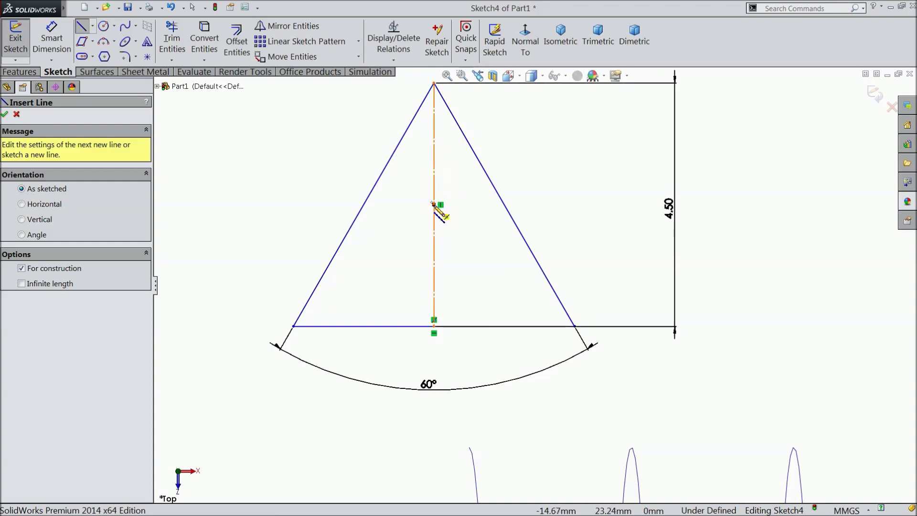
left_click(433, 204)
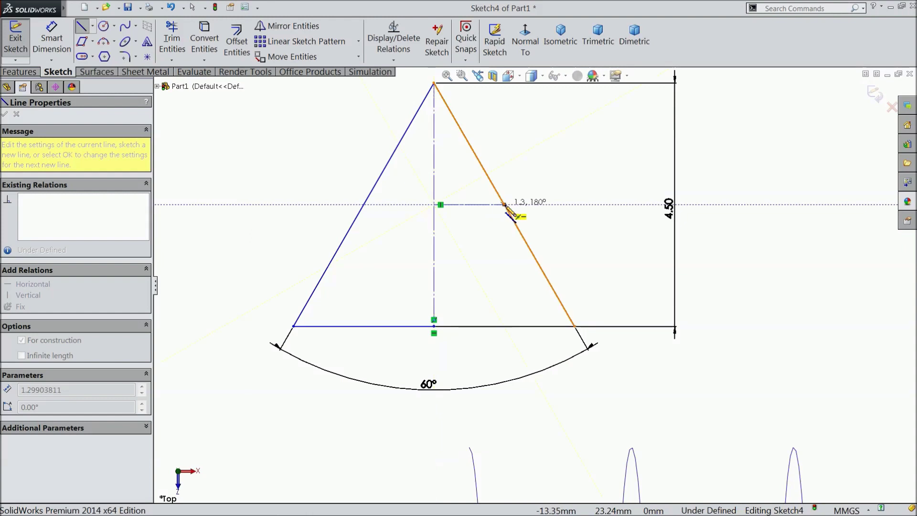
left_click(505, 205)
right_click(528, 180)
left_click(544, 95)
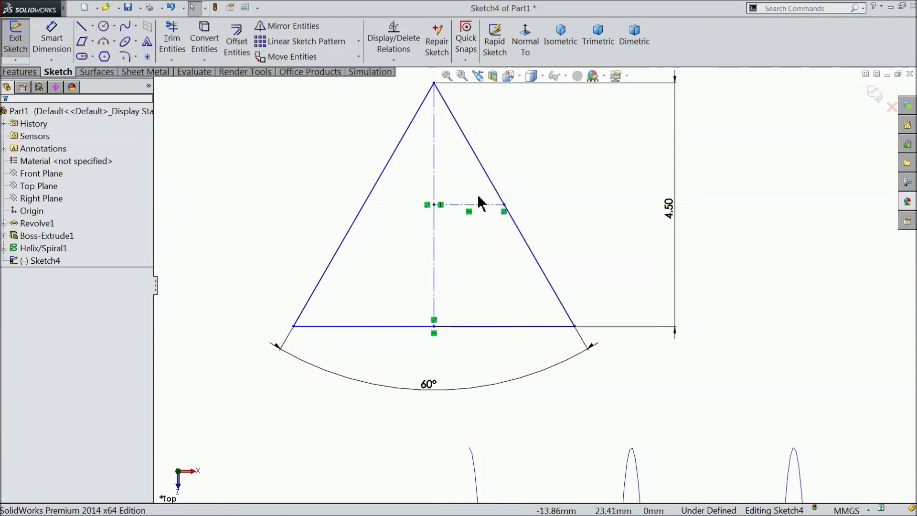
scroll(529, 292, "up", 2)
scroll(566, 375, "up", 1)
scroll(549, 352, "down", 2)
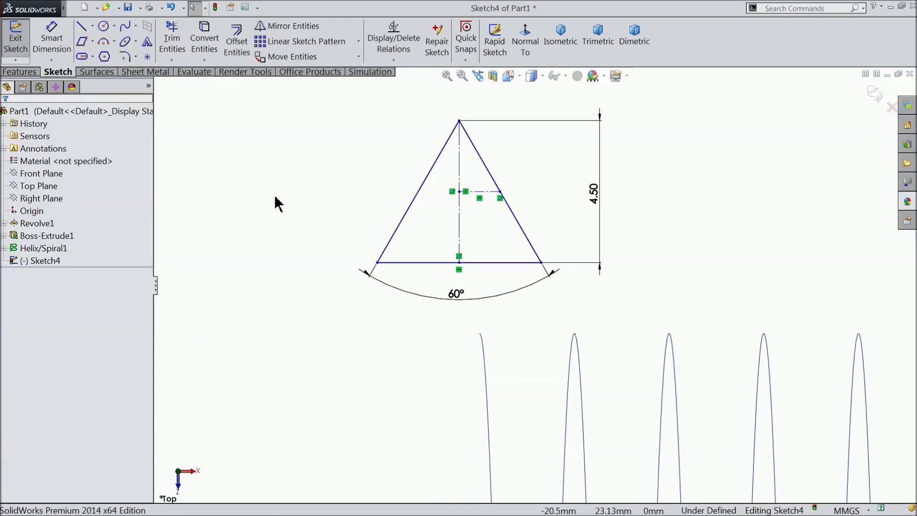
Pierce the centerline midpoint onto the helix and exit Sketch4.
left_click(462, 195)
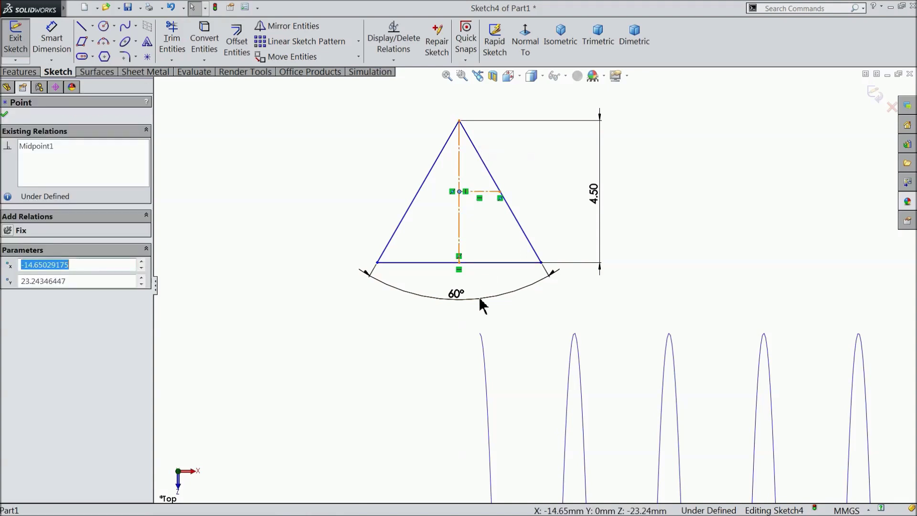
left_click(485, 374, "ctrl")
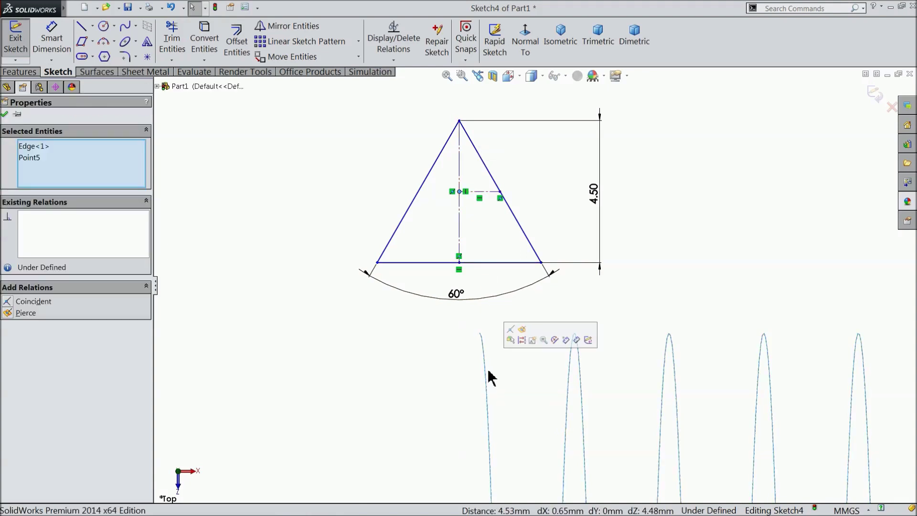
left_click(521, 330)
scroll(538, 385, "up", 2)
scroll(534, 370, "up", 2)
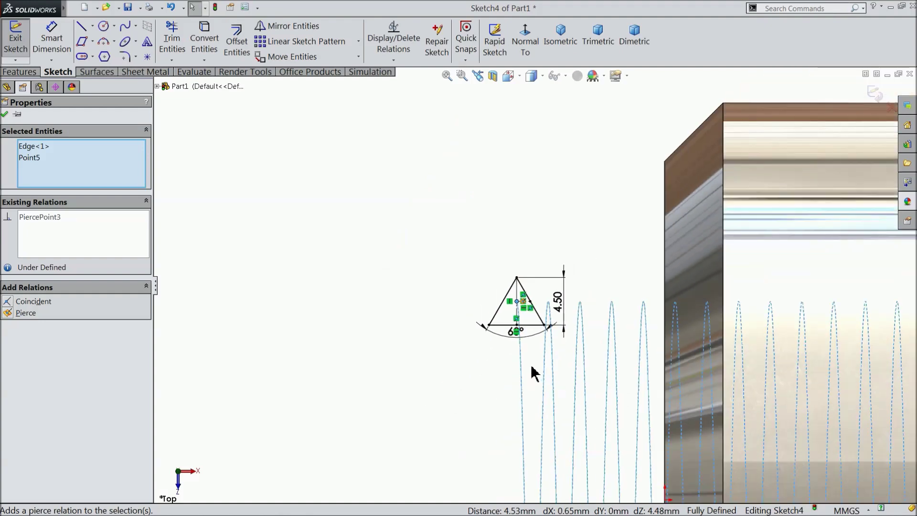
scroll(525, 315, "up", 1)
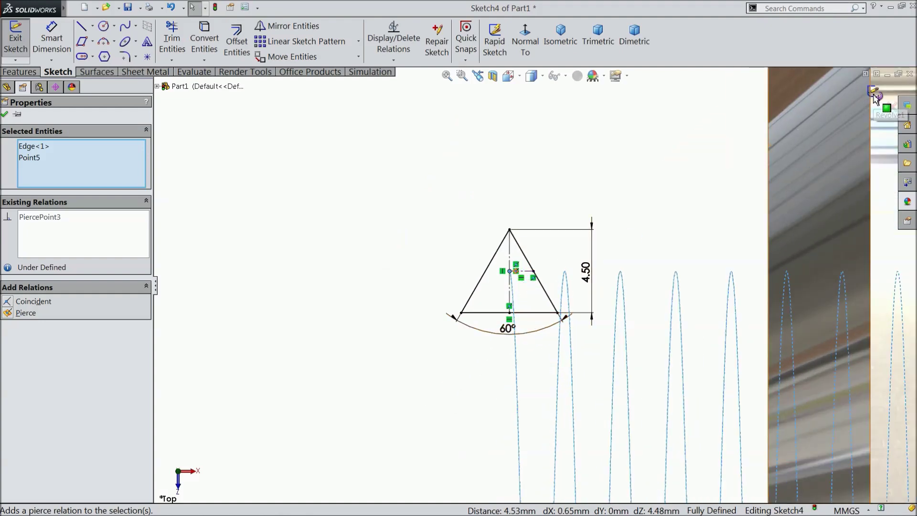
left_click(891, 106)
left_click(20, 72)
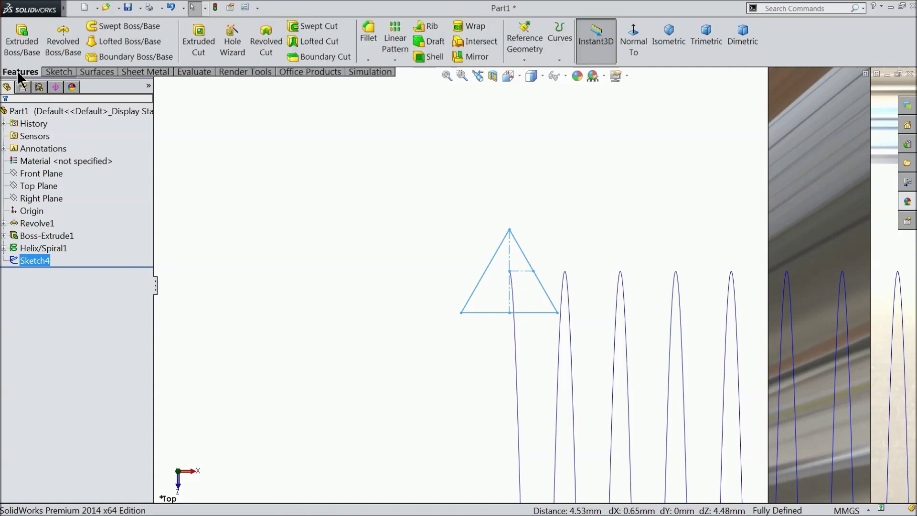
Cut-sweep the triangle profile along Helix/Spiral1 to form the bore thread.
key("z")
key("z")
key("z")
mouse_move(399, 249)
middle_mouse_down()
mouse_move(432, 304)
mouse_move(633, 328)
middle_mouse_up()
scroll(632, 327, "down", 2)
scroll(482, 293, "down", 2)
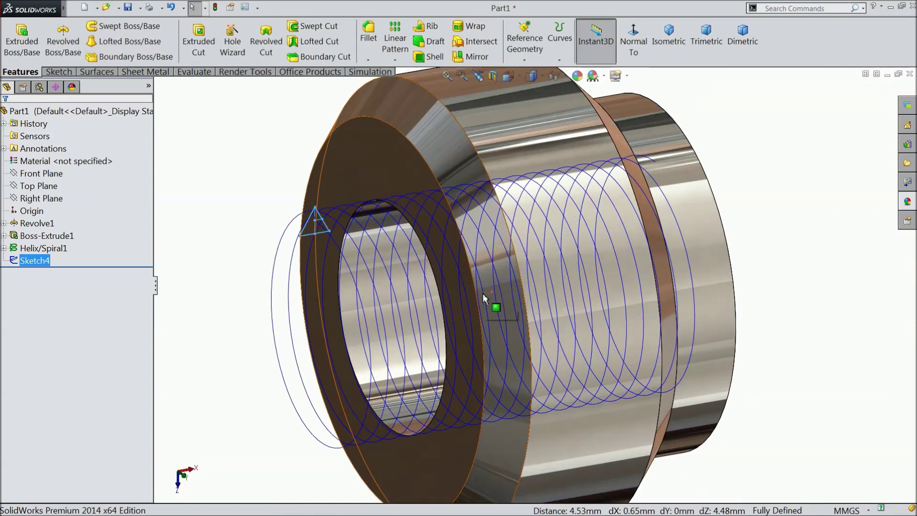
scroll(482, 293, "down", 2)
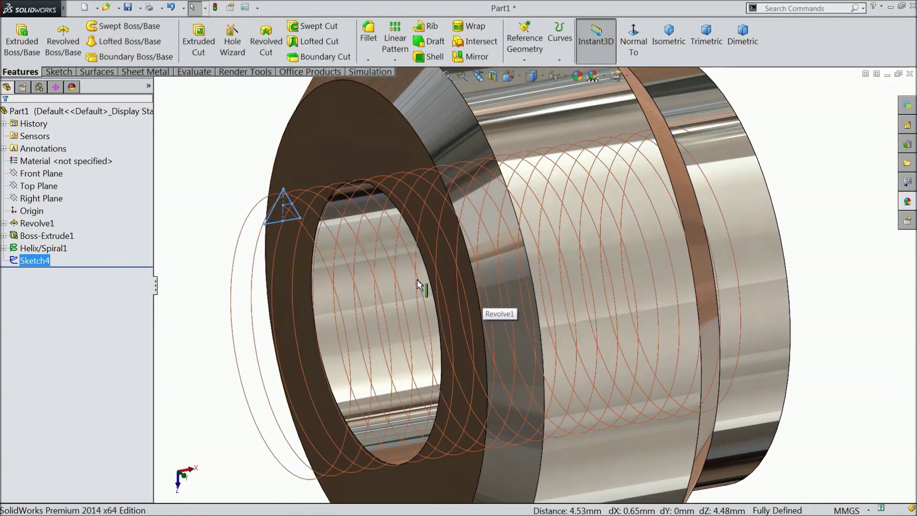
left_click(309, 28)
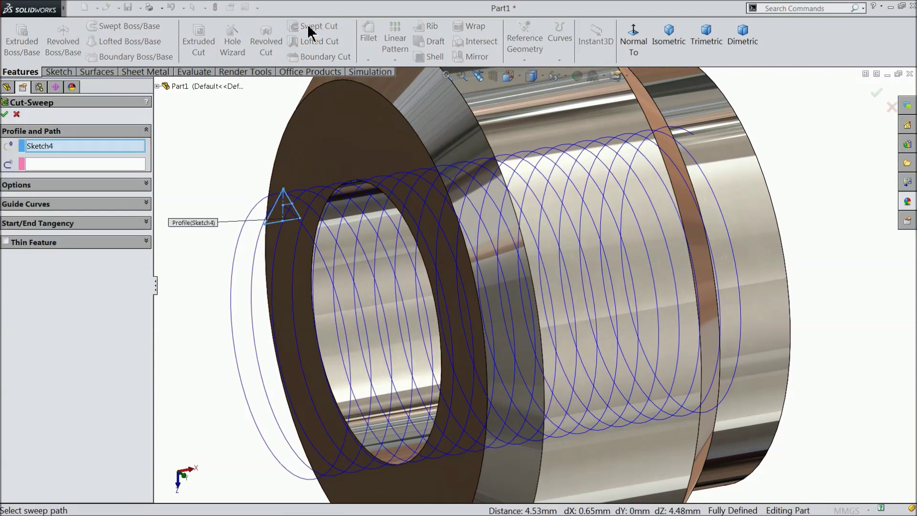
left_click(58, 163)
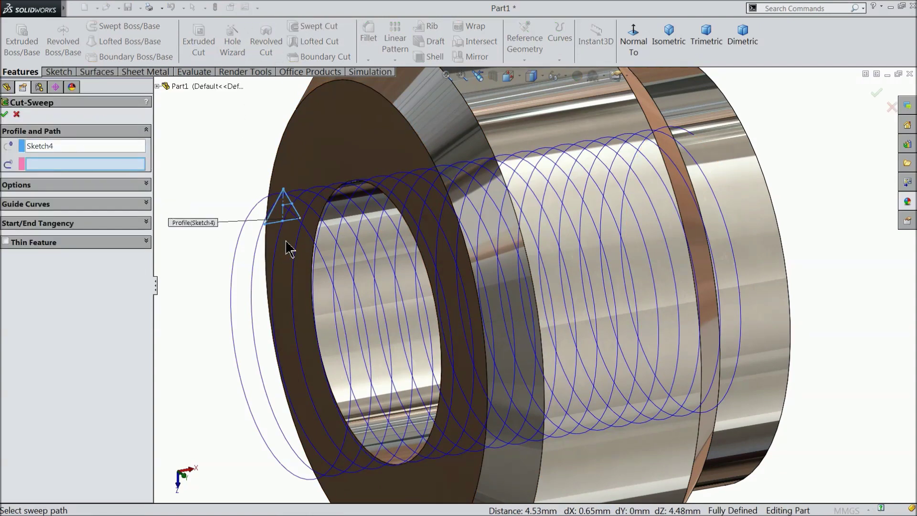
left_click(251, 263)
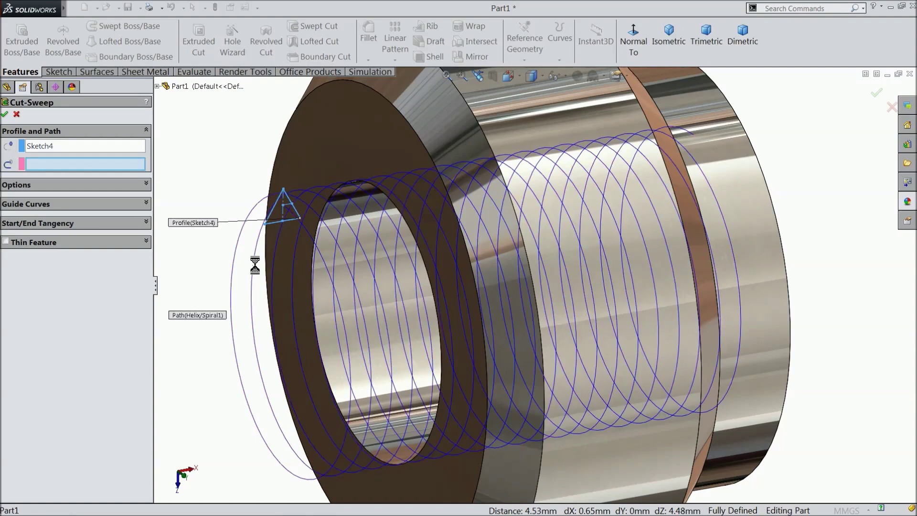
key("f")
mouse_move(311, 289)
middle_mouse_down()
mouse_move(259, 278)
mouse_move(299, 286)
middle_mouse_up()
scroll(473, 337, "down", 3)
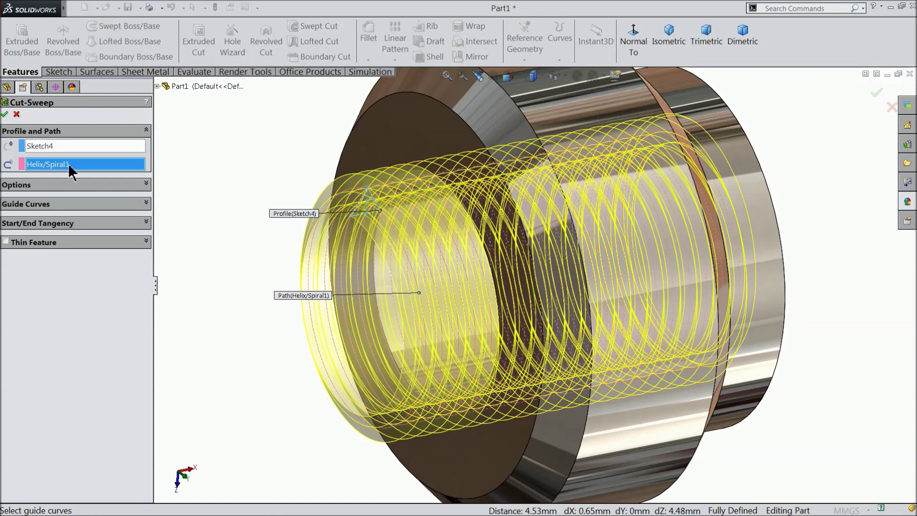
left_click(7, 115)
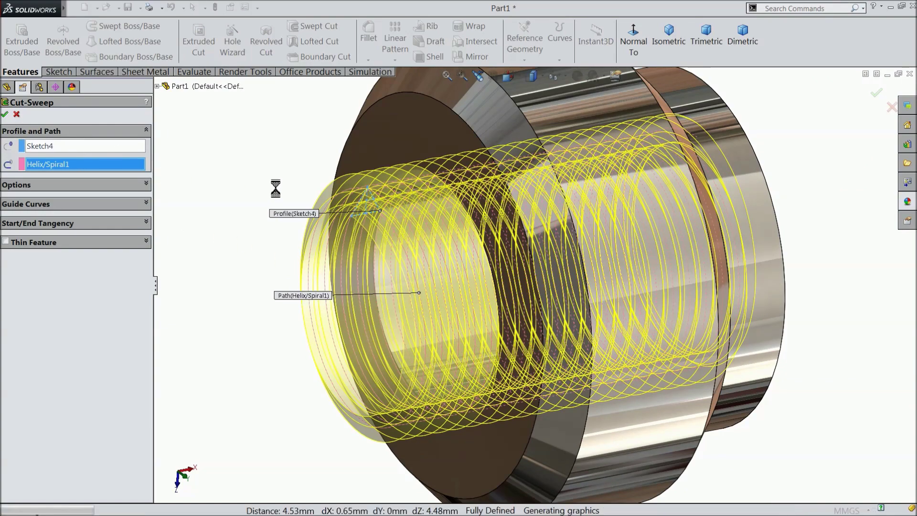
middle_click_drag(277, 187, 211, 202)
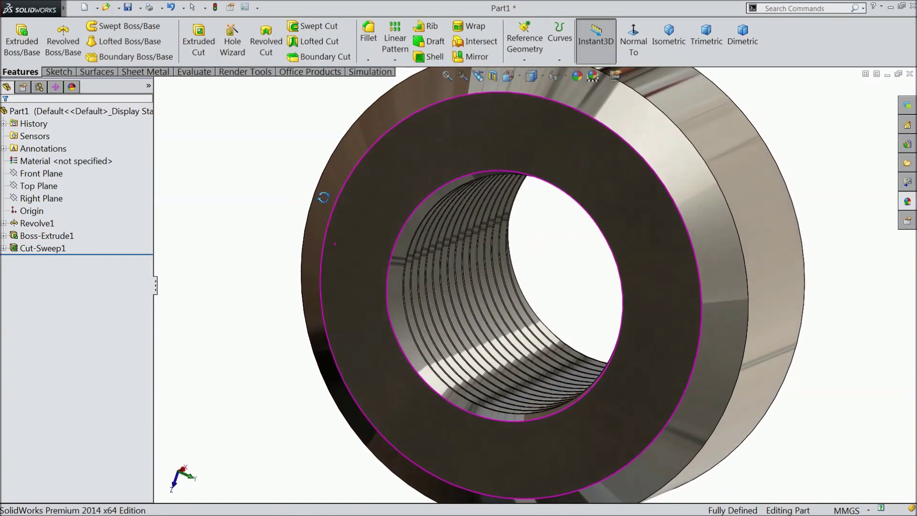
scroll(389, 246, "up", 5)
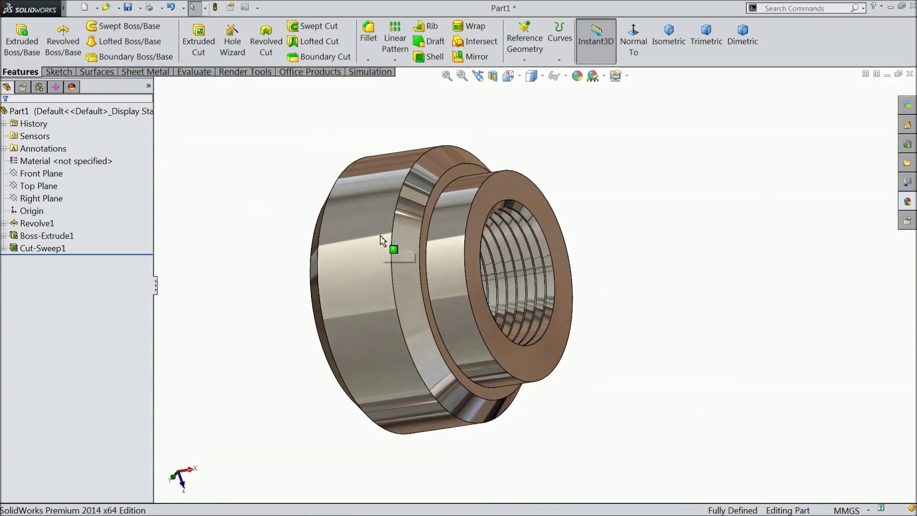
mouse_move(389, 246)
middle_mouse_down()
mouse_move(264, 277)
mouse_move(409, 273)
mouse_move(488, 328)
mouse_move(352, 287)
mouse_move(370, 307)
mouse_move(512, 344)
middle_mouse_up()
Draw a six-sided polygon from the origin in a new sketch on the front face.
left_click(513, 204)
left_click(525, 179)
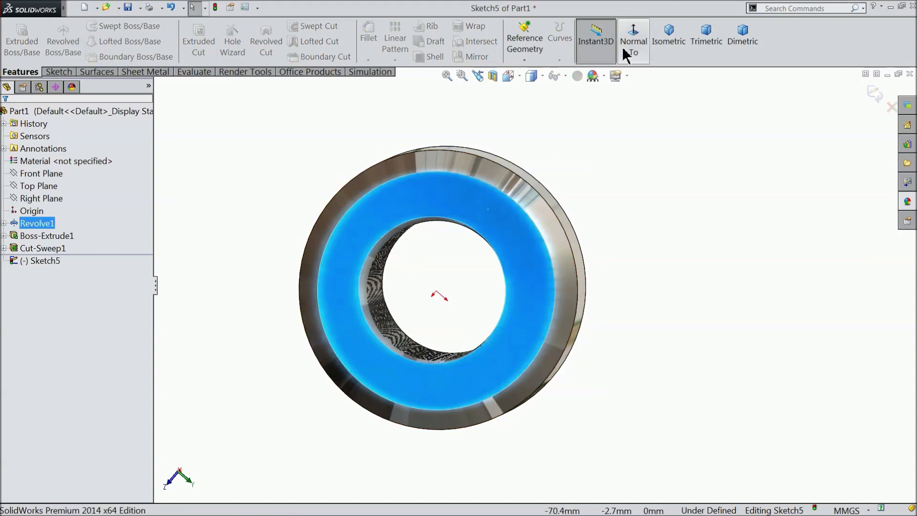
left_click(631, 43)
left_click(59, 72)
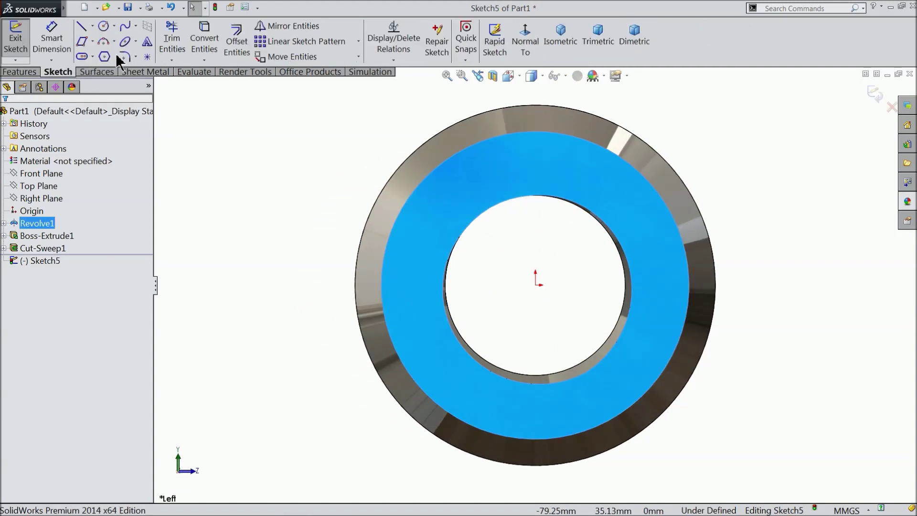
left_click(103, 57)
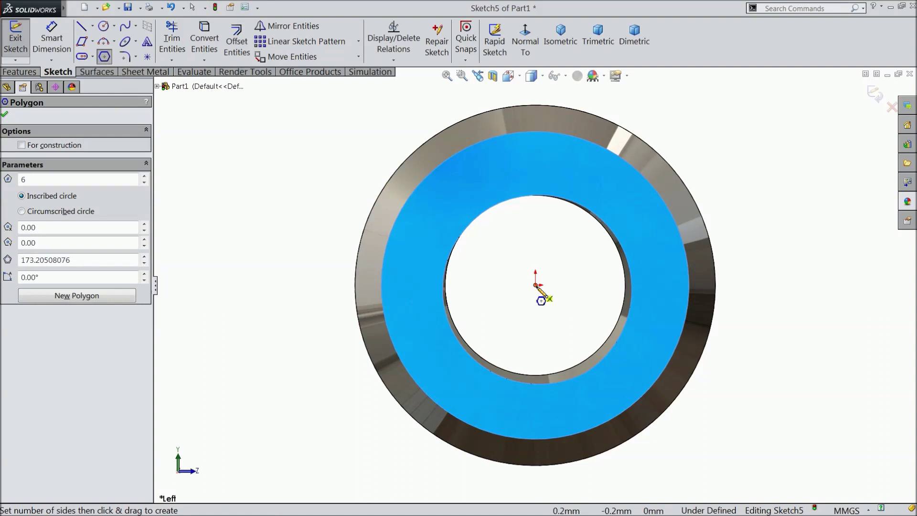
left_click_drag(536, 286, 376, 203)
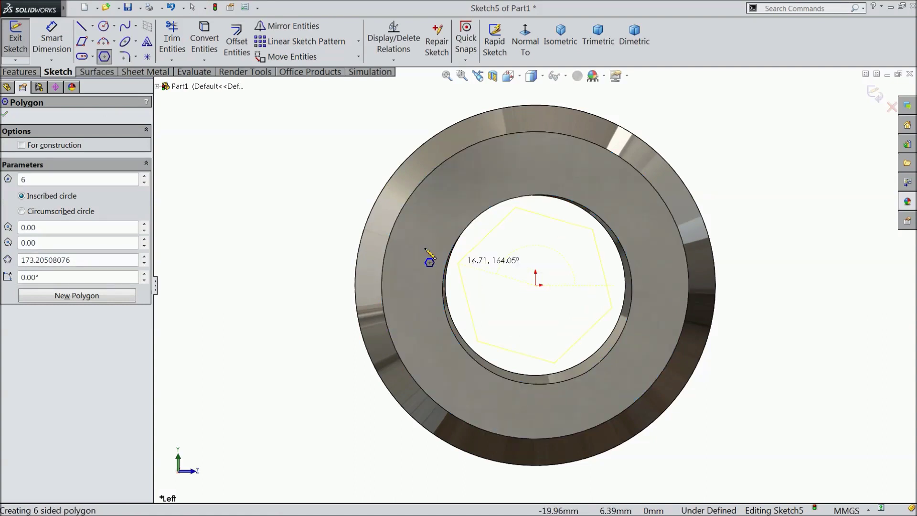
left_click(373, 204)
right_click(295, 146)
left_click(312, 118)
scroll(430, 165, "down", 2)
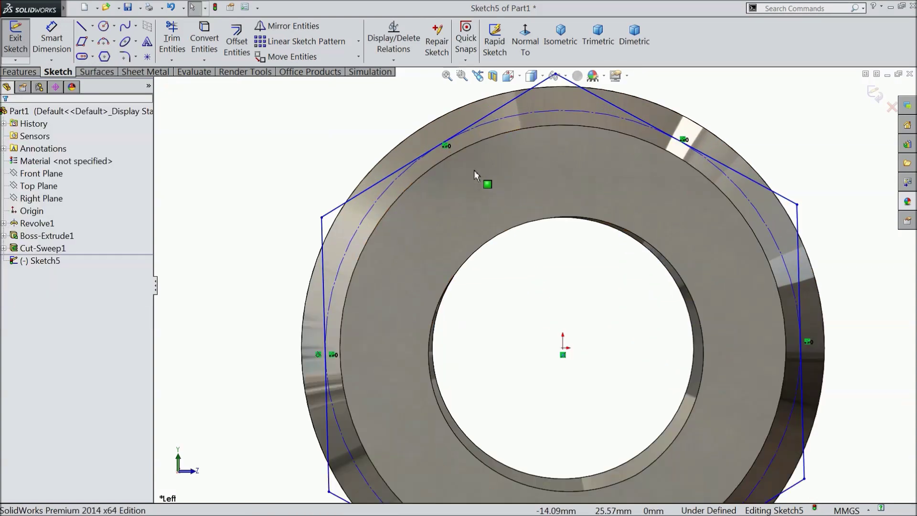
Make one hexagon side tangent to the face's circular edge.
left_click(402, 173)
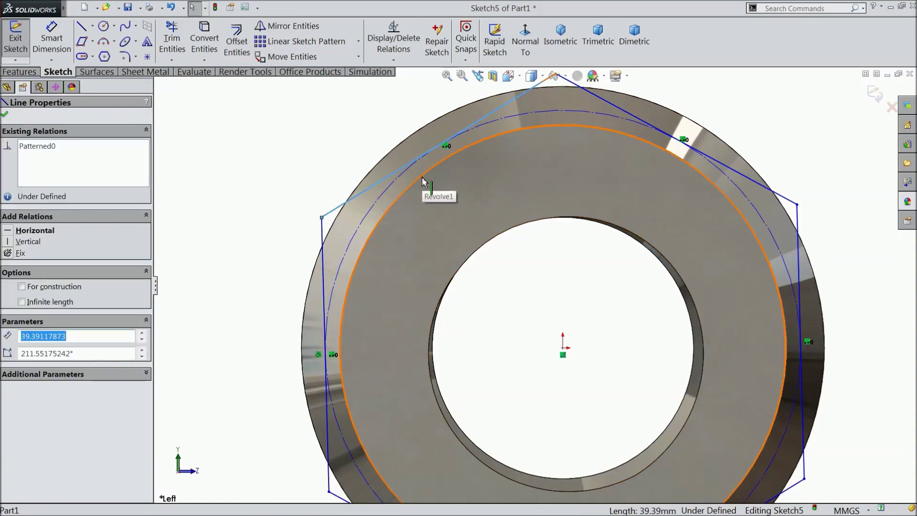
left_click(423, 181, "ctrl")
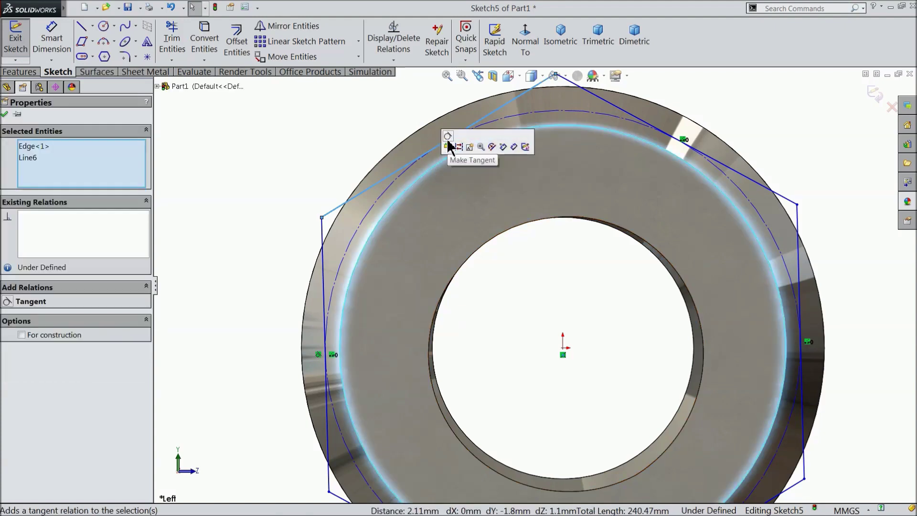
left_click(450, 144)
scroll(502, 273, "up", 3)
scroll(542, 246, "up", 2)
scroll(574, 337, "down", 1)
scroll(510, 330, "down", 2)
left_click(16, 71)
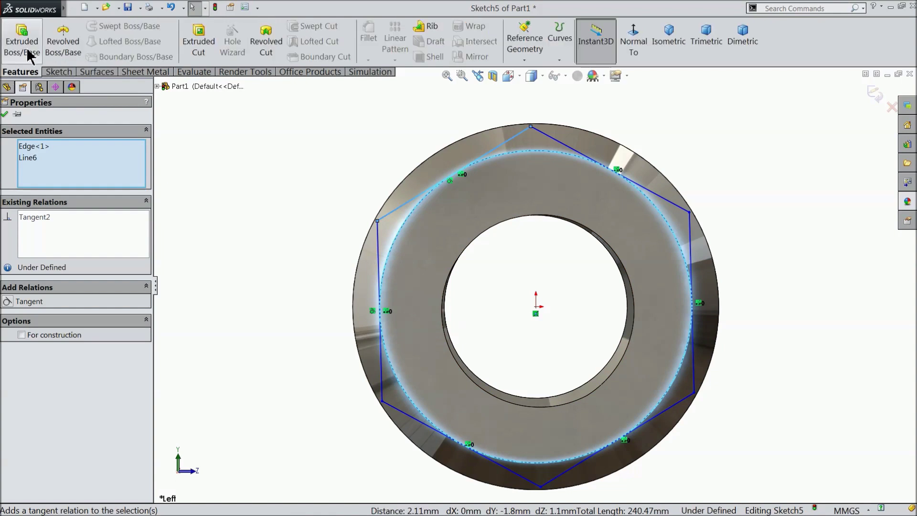
Extrude-cut the hexagon sketch Through All with Flip side to cut enabled.
left_click(199, 44)
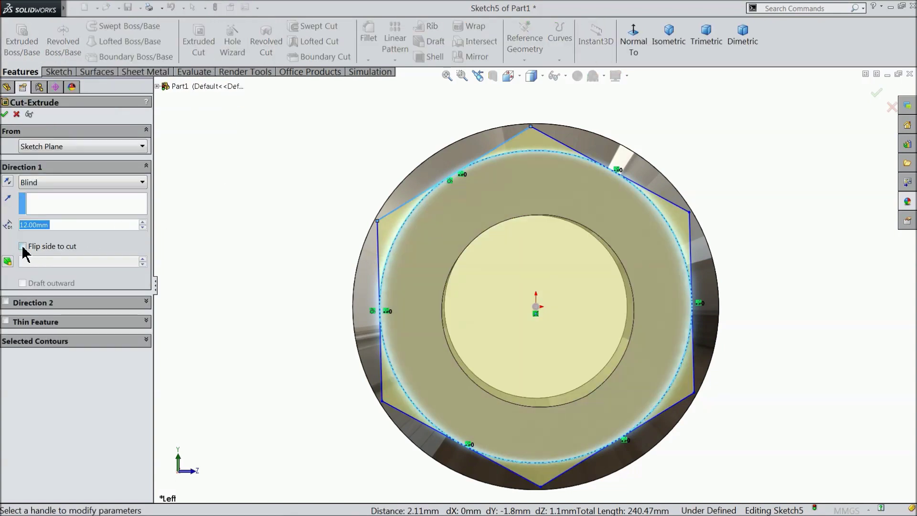
left_click(23, 247)
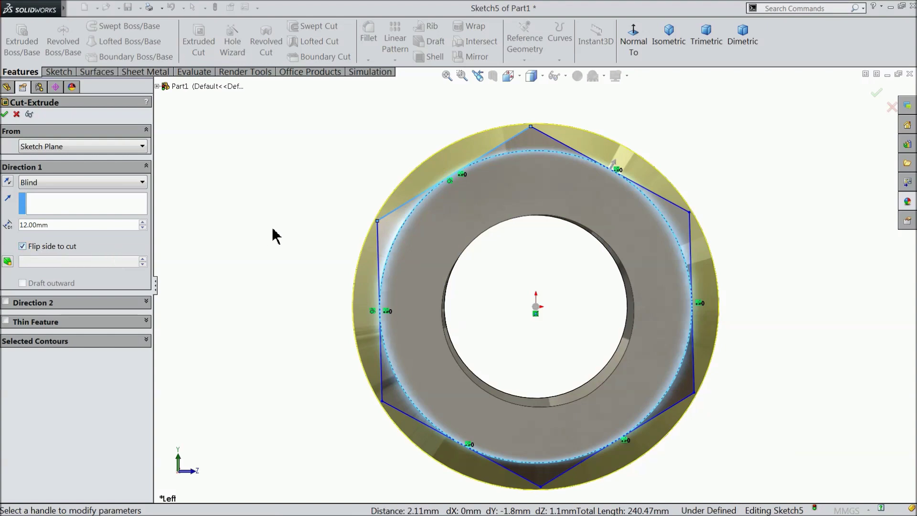
middle_click_drag(280, 225, 238, 256)
left_click(47, 183)
left_click(63, 206)
middle_click_drag(274, 200, 301, 191)
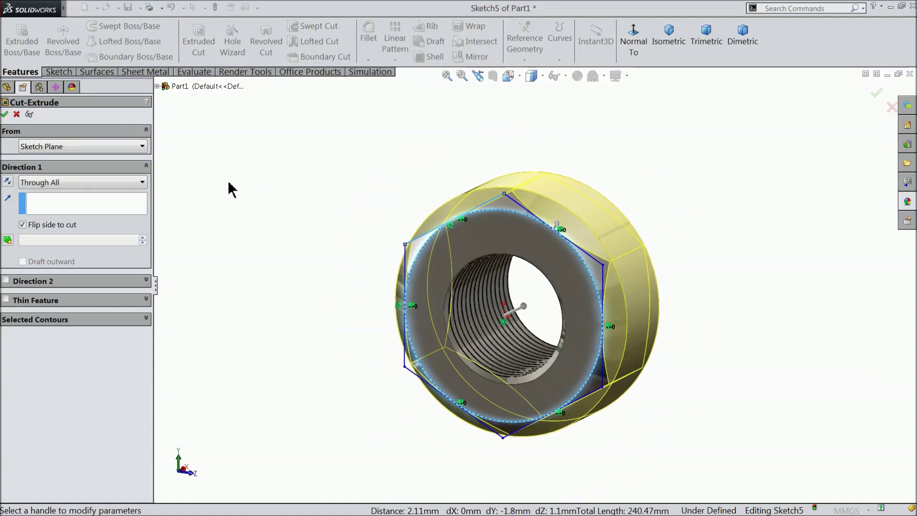
key("f")
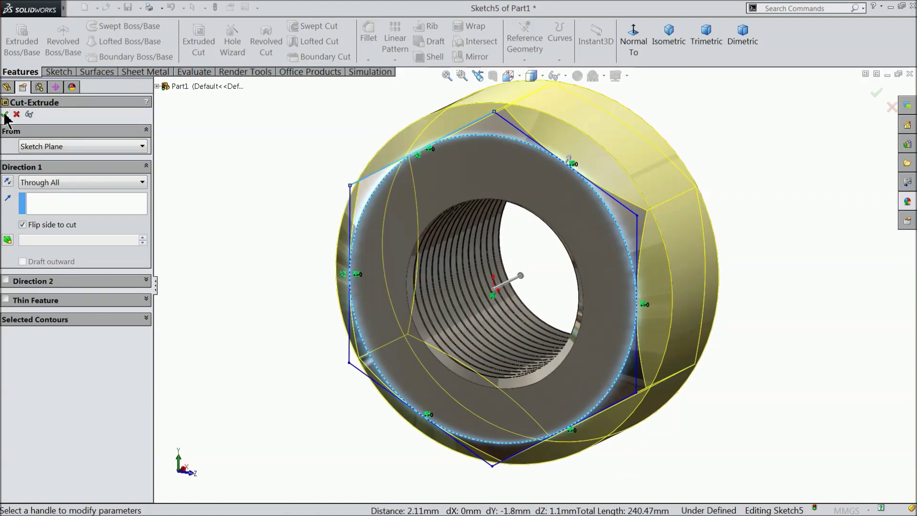
left_click(6, 115)
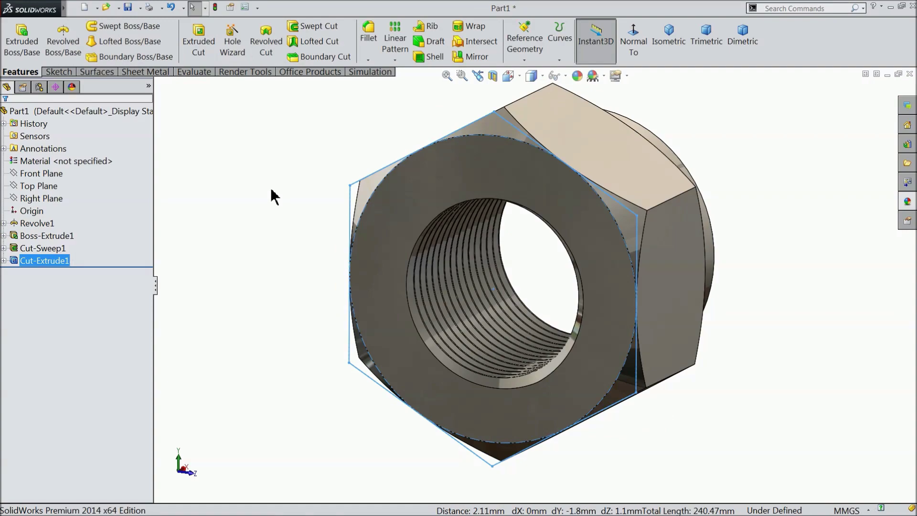
left_click(287, 205)
mouse_move(294, 210)
middle_mouse_down()
mouse_move(206, 212)
mouse_move(304, 213)
mouse_move(308, 168)
mouse_move(304, 199)
mouse_move(225, 221)
mouse_move(481, 266)
mouse_move(518, 317)
mouse_move(174, 221)
middle_mouse_up()
Open a new Top Plane sketch and view it head-on.
left_click(32, 187)
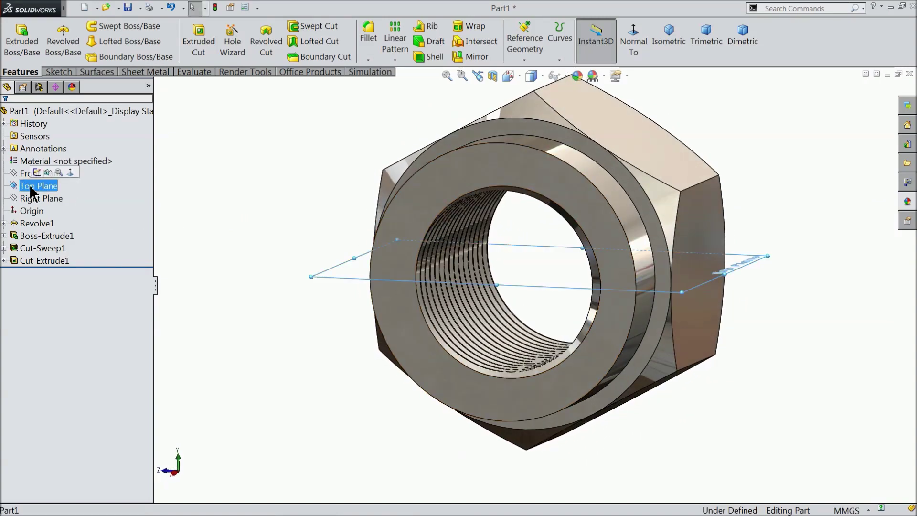
left_click(37, 174)
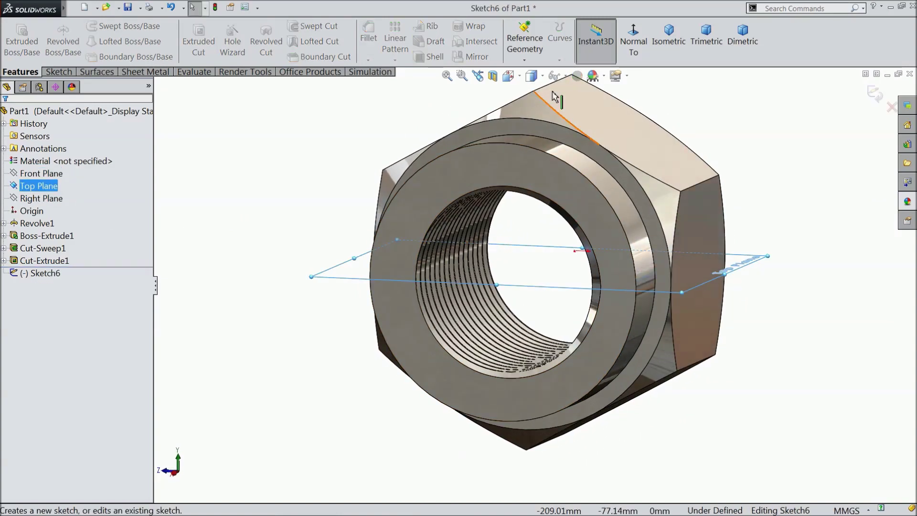
left_click(629, 48)
scroll(670, 324, "up", 3)
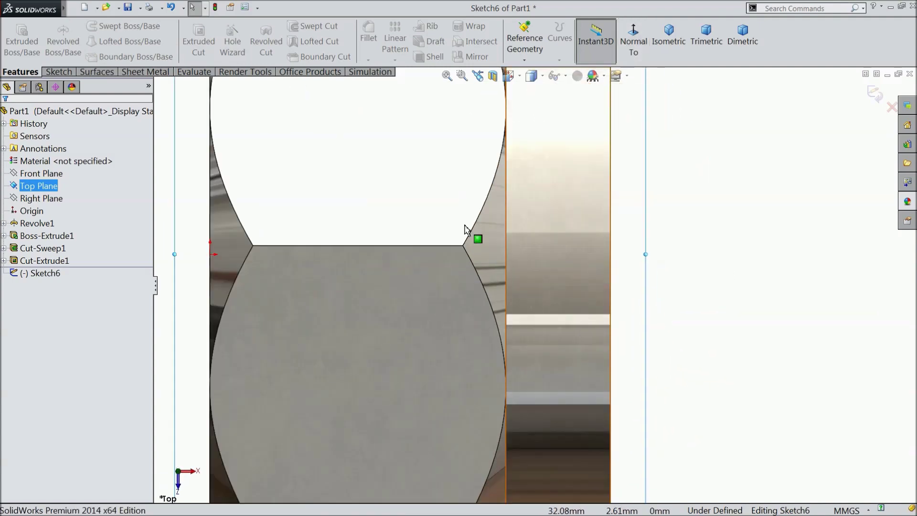
Draw a horizontal construction centerline along the nut's side.
left_click(59, 73)
left_click(91, 27)
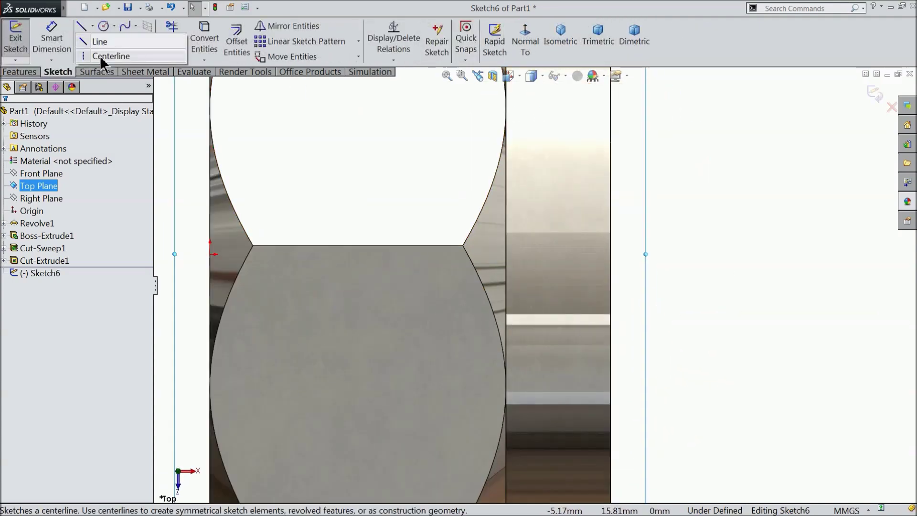
left_click(105, 57)
scroll(617, 279, "up", 2)
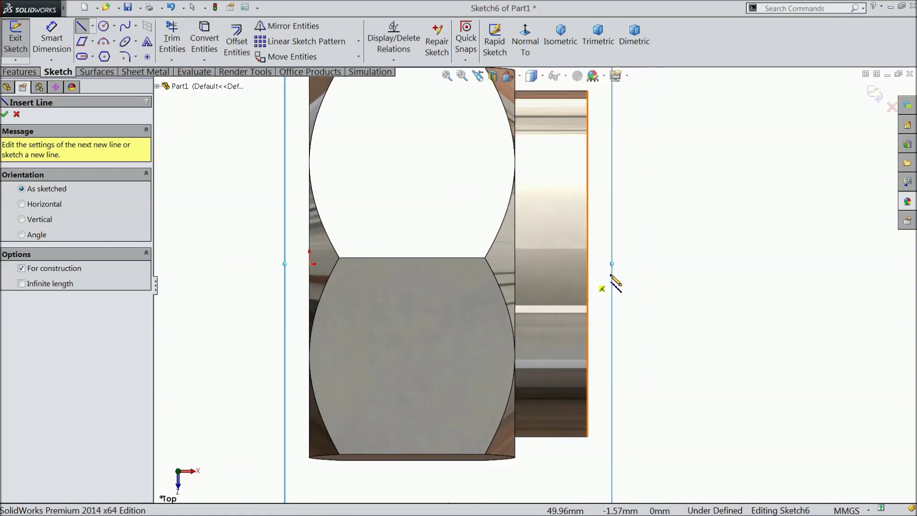
left_click(588, 265)
left_click(498, 264)
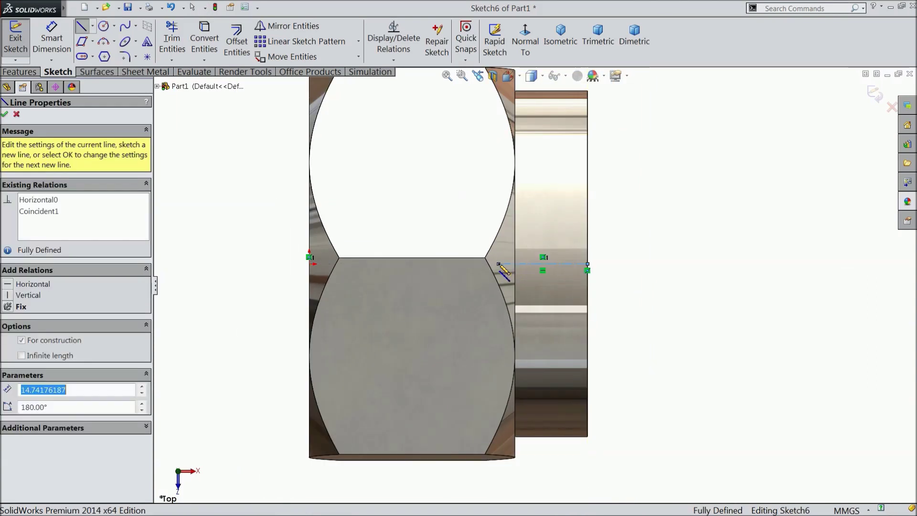
right_click(543, 208)
left_click(573, 93)
scroll(554, 248, "down", 3)
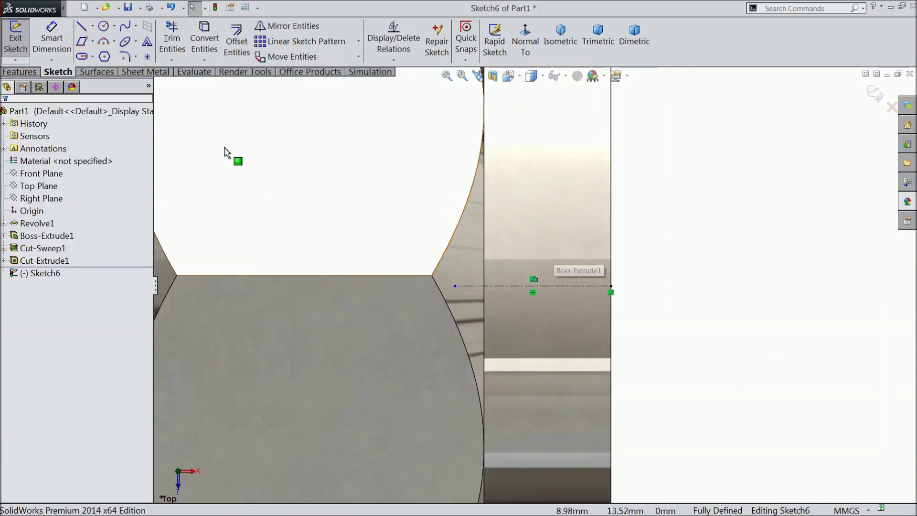
Draw a corner rectangle spanning the nut's edge for the slot.
left_click(92, 40)
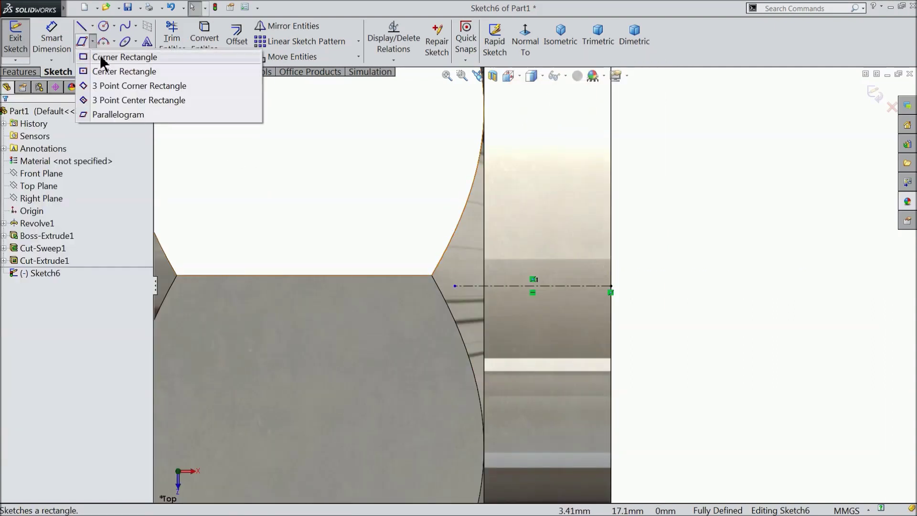
left_click(100, 56)
scroll(501, 287, "down", 2)
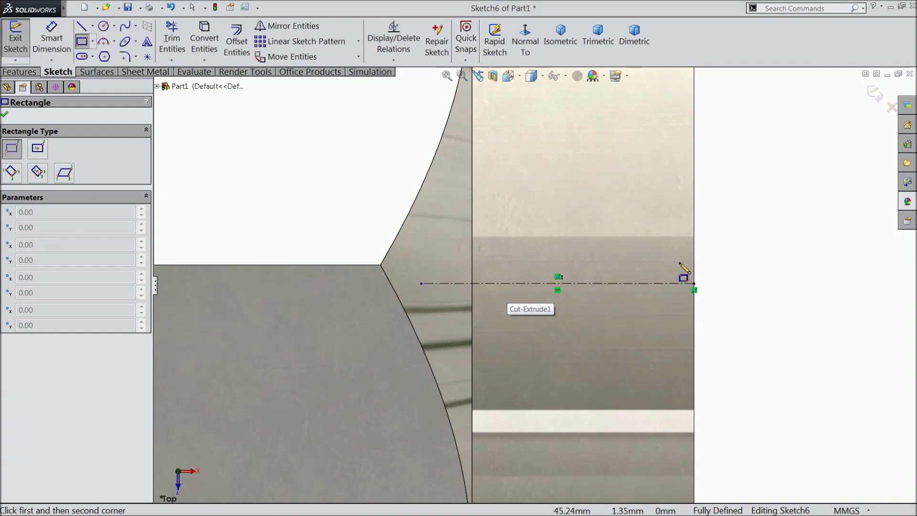
left_click(695, 213)
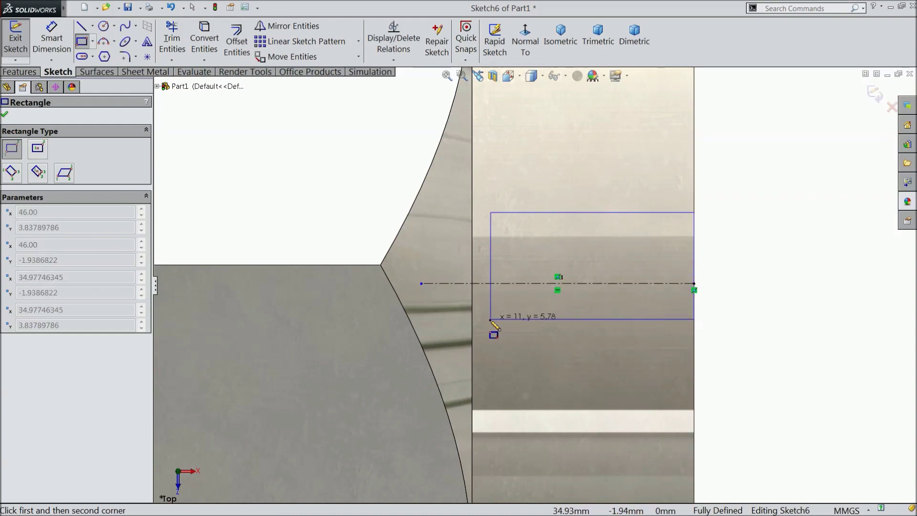
left_click(473, 347)
Dimension the rectangle's right edge to 9 mm.
left_click(52, 49)
scroll(731, 309, "down", 1)
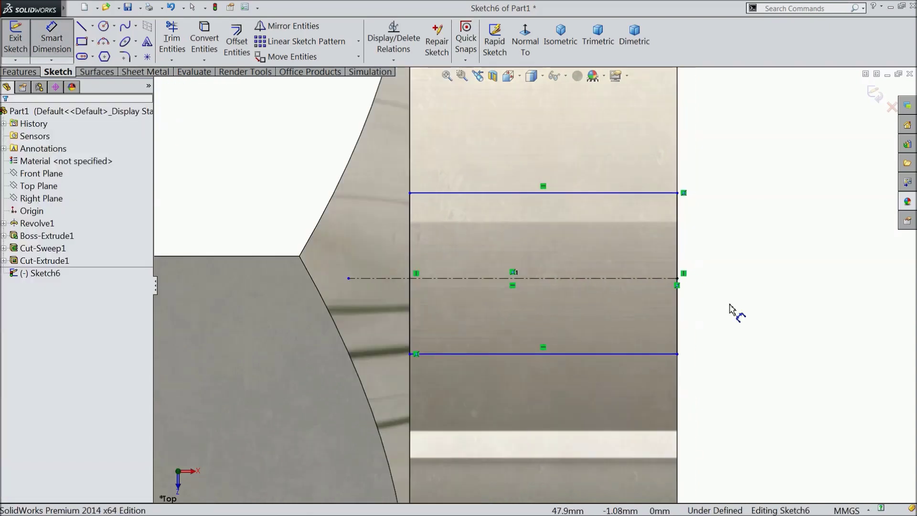
left_click(678, 264)
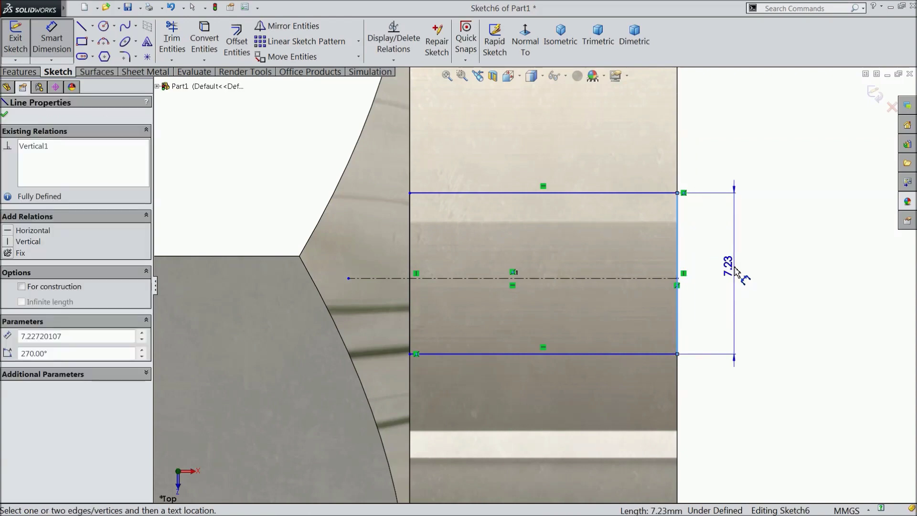
left_click(735, 271)
type("9")
left_click(684, 255)
scroll(660, 305, "up", 2)
scroll(654, 300, "up", 2)
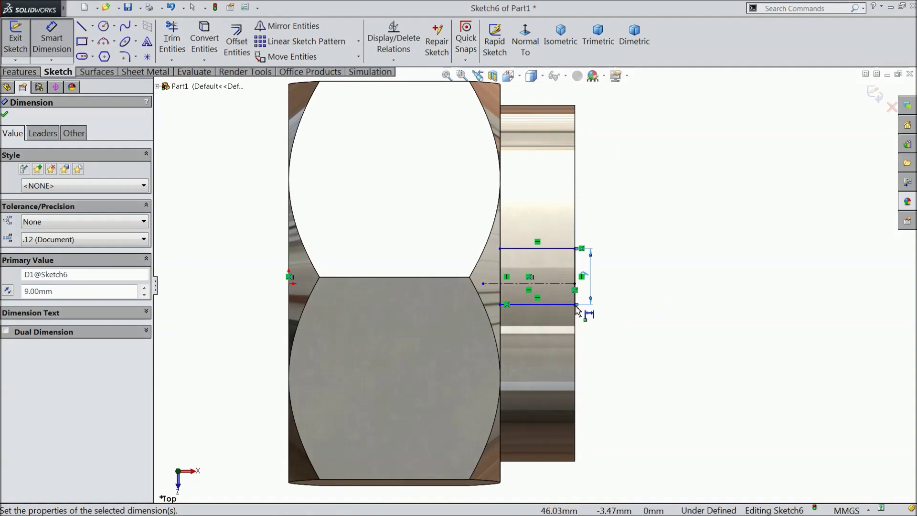
scroll(578, 310, "down", 3)
Make the rectangle's top and bottom lines symmetric about the centerline.
left_click(51, 36)
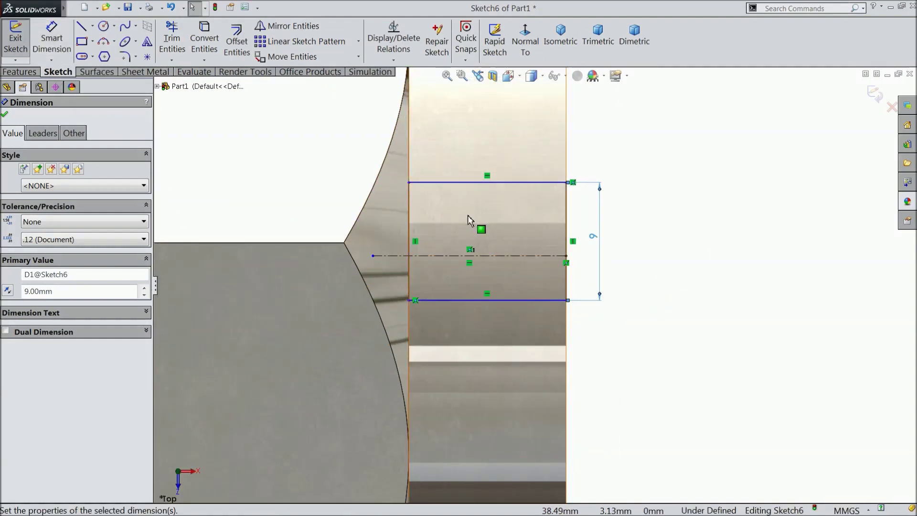
left_click_drag(542, 166, 502, 330)
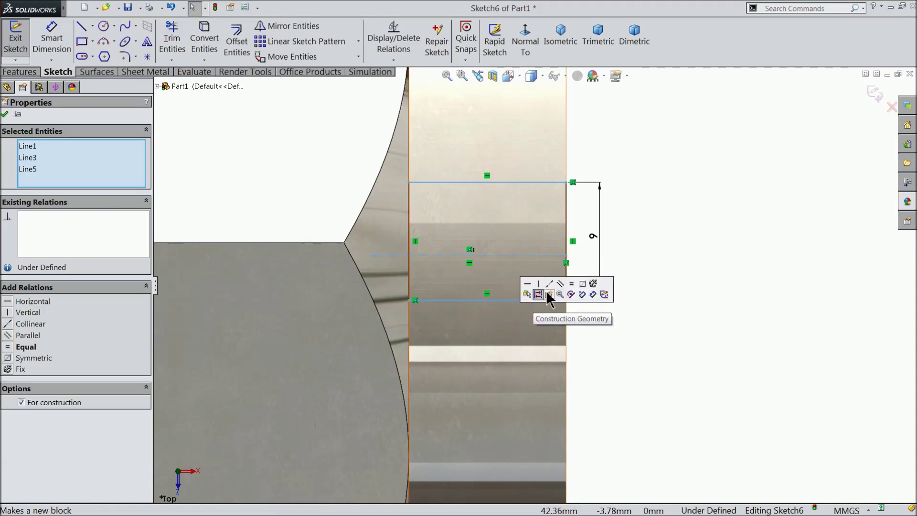
left_click(585, 287)
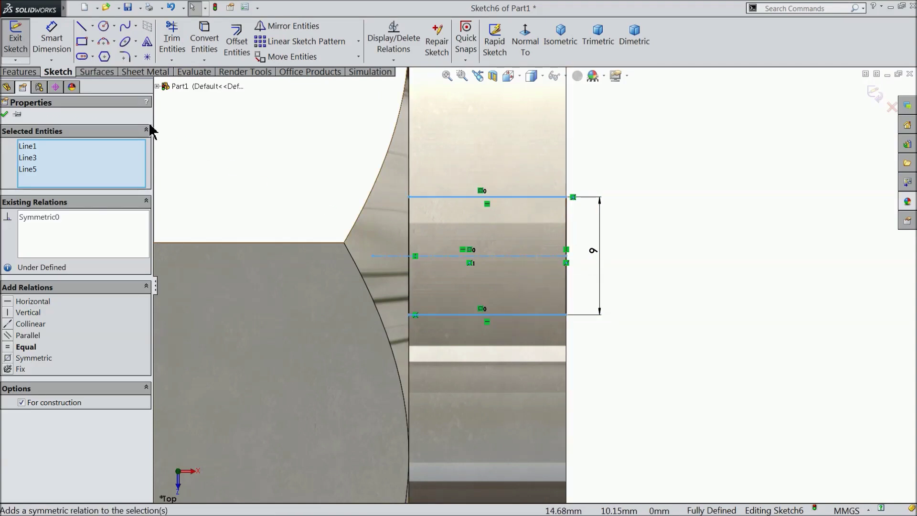
left_click(6, 115)
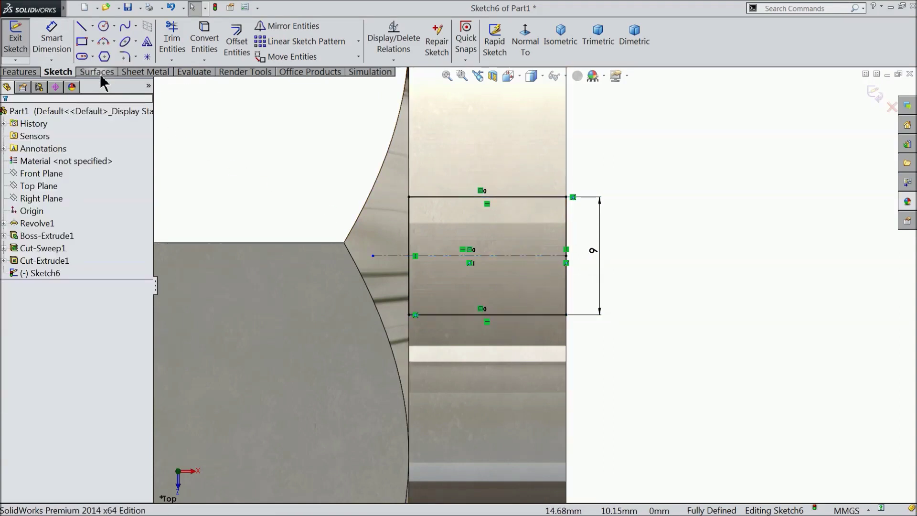
Fillet the slot rectangle's upper and lower left corners with 3 mm radii.
left_click(125, 57)
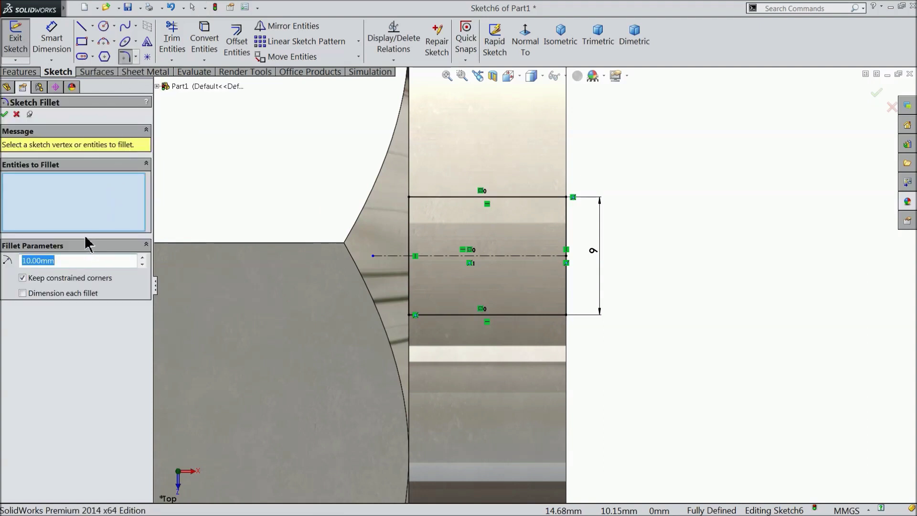
type("3")
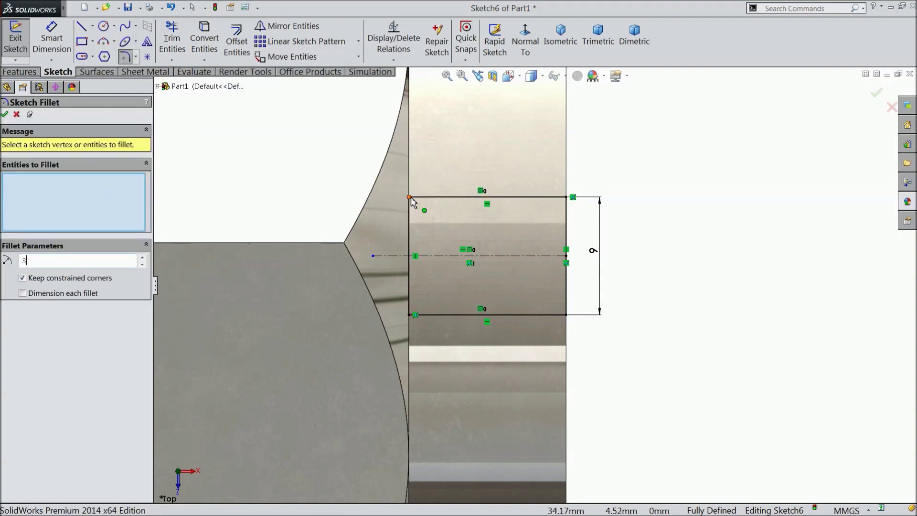
left_click(409, 197)
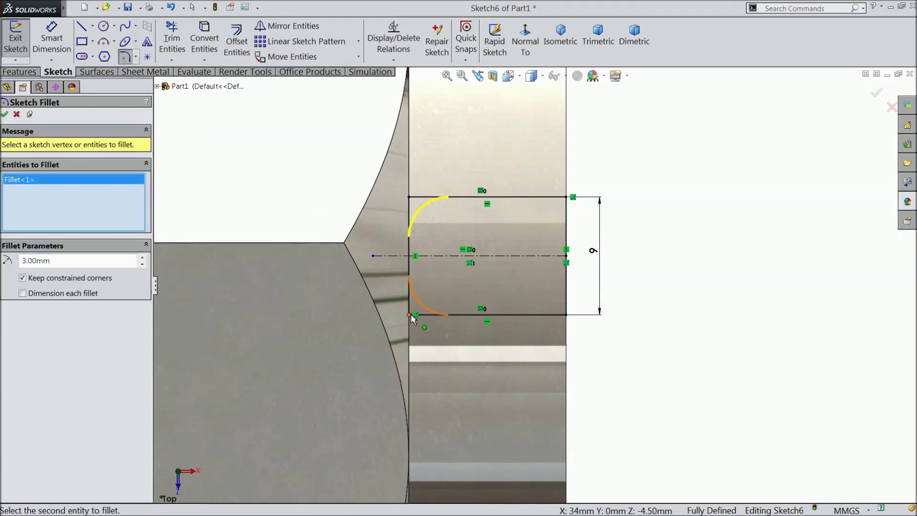
left_click(411, 315)
left_click(5, 114)
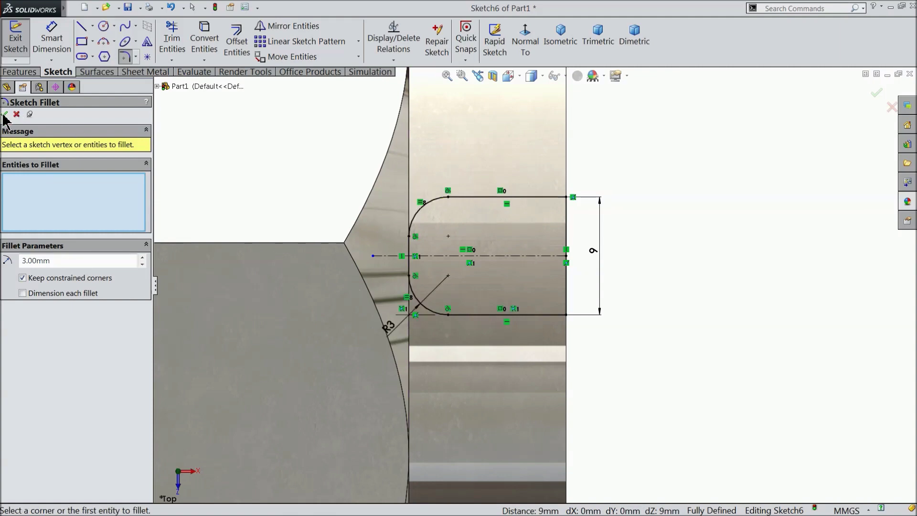
left_click(5, 115)
scroll(461, 204, "up", 5)
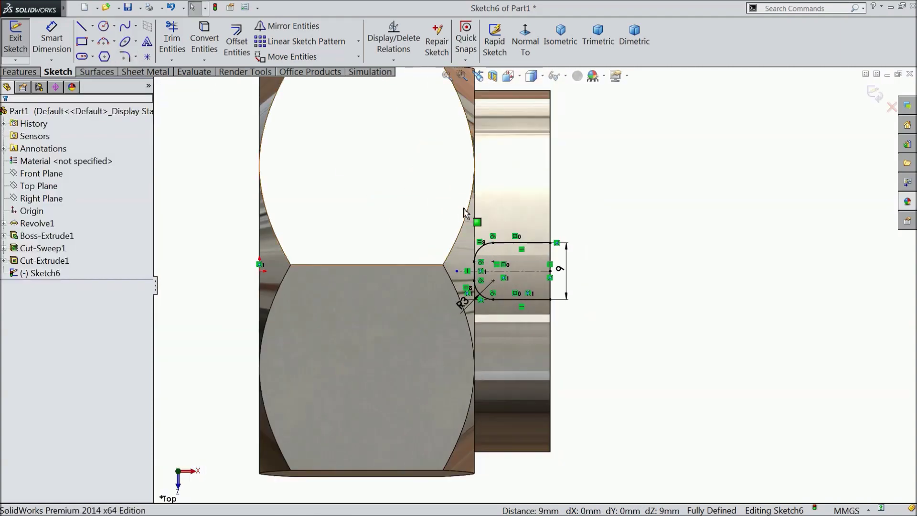
scroll(605, 322, "up", 3)
Extrude-cut the rounded slot sketch Through All to create Cut-Extrude2.
middle_click_drag(605, 322, 550, 344)
scroll(549, 348, "down", 3)
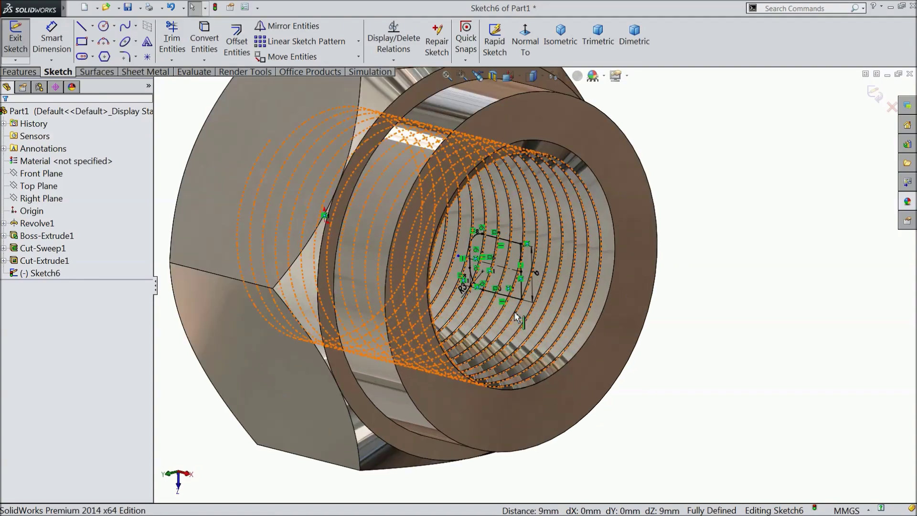
scroll(515, 308, "down", 3)
left_click(21, 72)
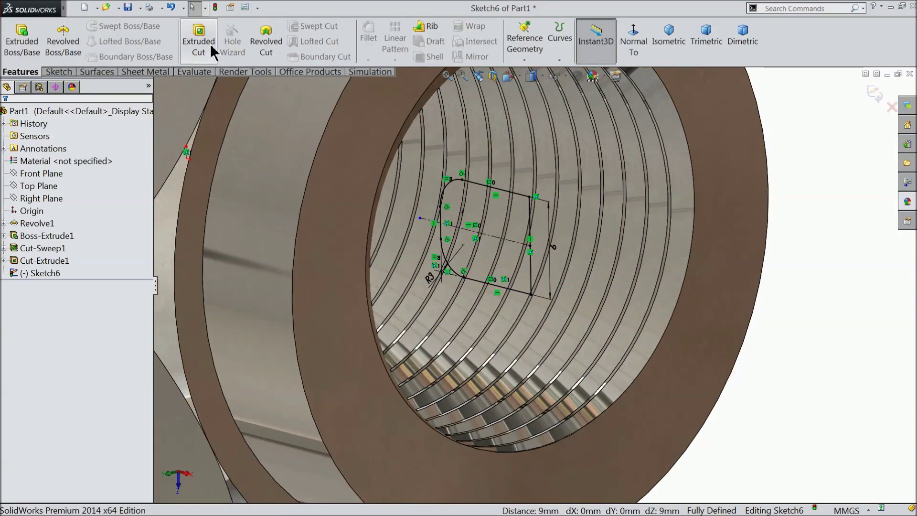
left_click(200, 43)
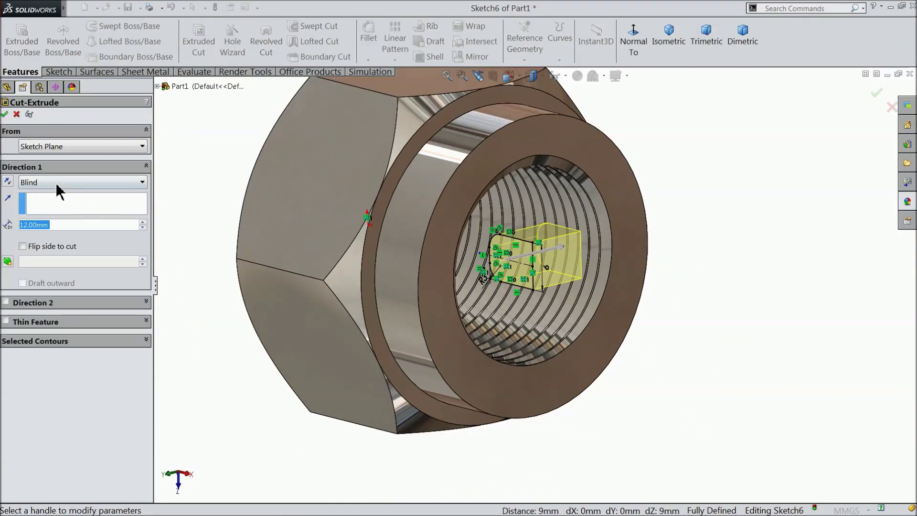
left_click(53, 183)
left_click(78, 202)
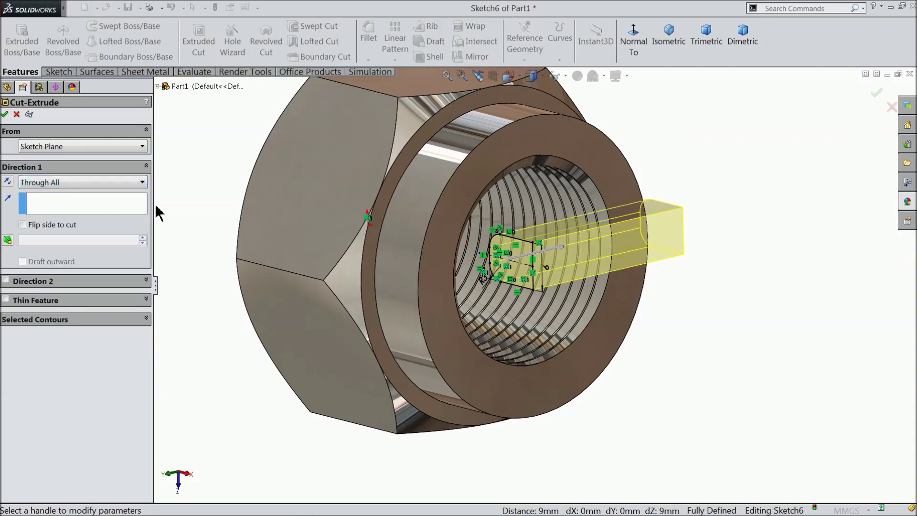
middle_click_drag(201, 168, 203, 172)
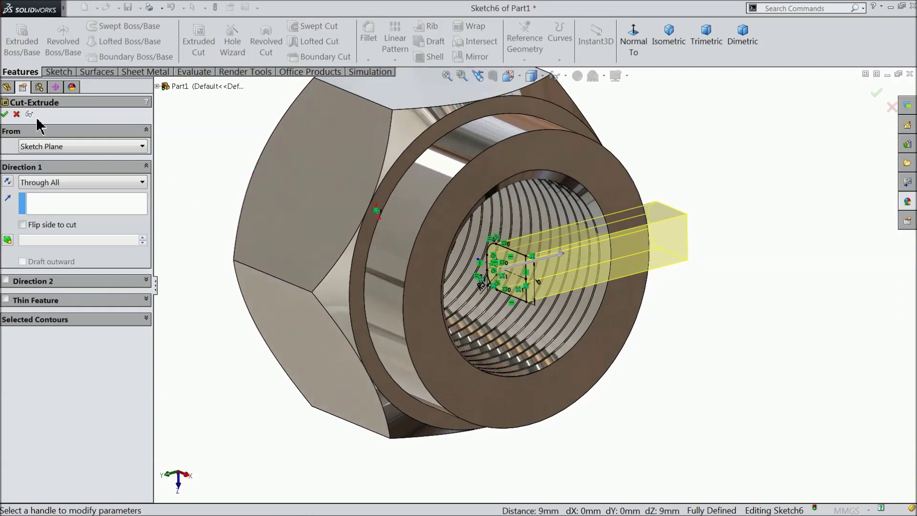
left_click(5, 115)
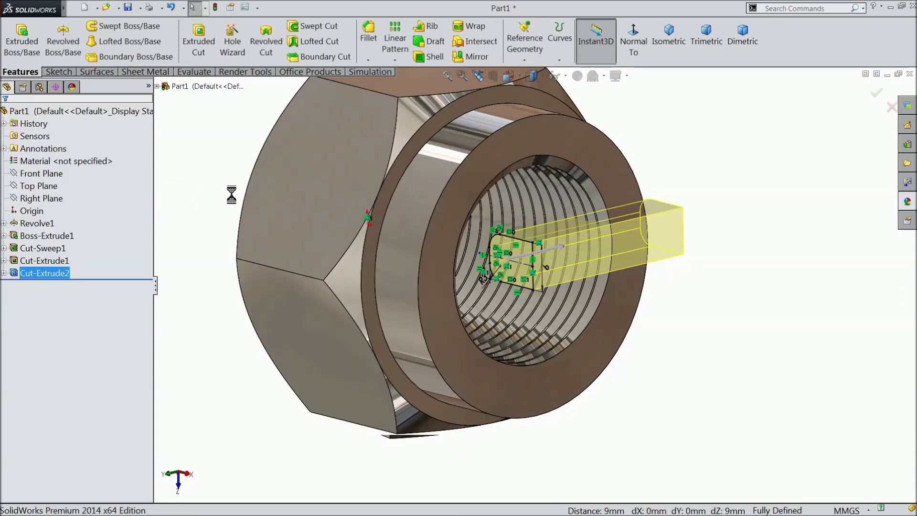
Orbit the nut to inspect the first slot in the crown.
left_click(226, 182)
mouse_move(588, 350)
middle_mouse_down()
mouse_move(494, 295)
mouse_move(518, 352)
mouse_move(537, 311)
mouse_move(530, 351)
mouse_move(523, 349)
middle_mouse_up()
middle_click_drag(566, 294, 593, 301)
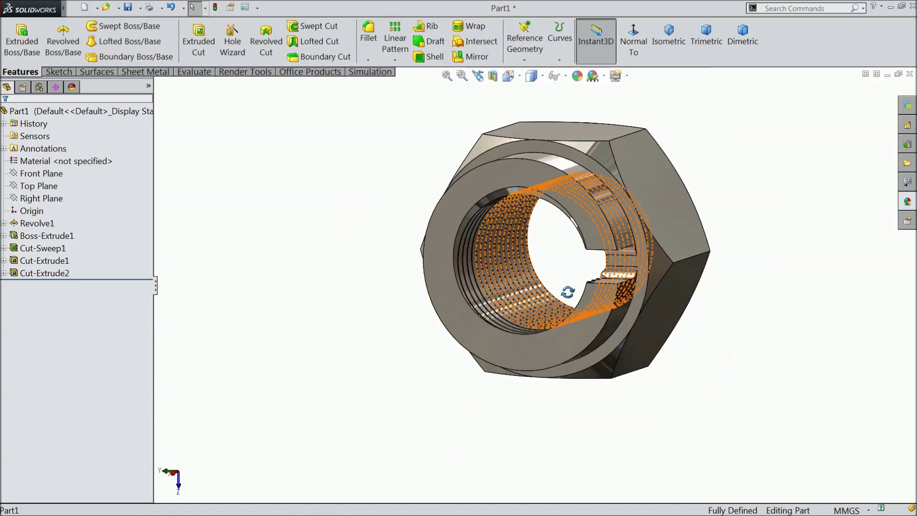
scroll(593, 301, "down", 2)
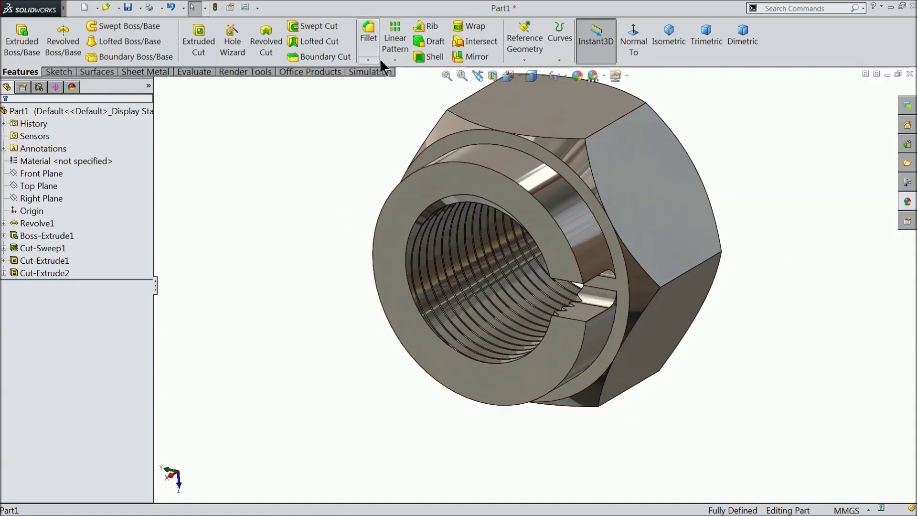
left_click(395, 59)
Start a circular pattern of Cut-Extrude2 around the crown's circular edge as axis.
left_click(419, 85)
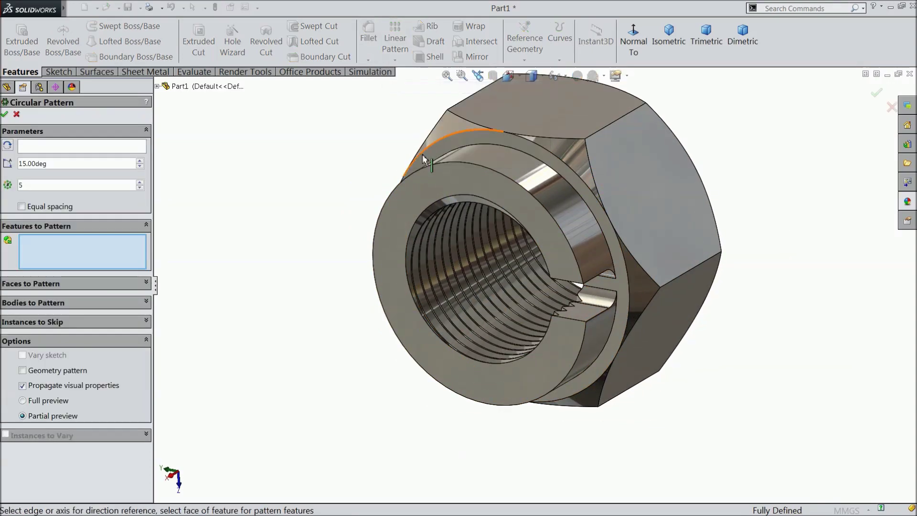
left_click(158, 87)
left_click(202, 249)
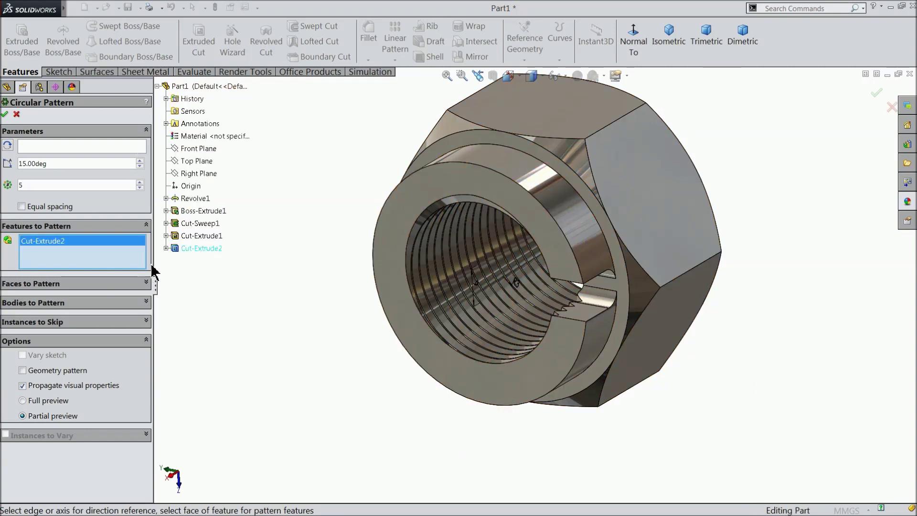
left_click(64, 147)
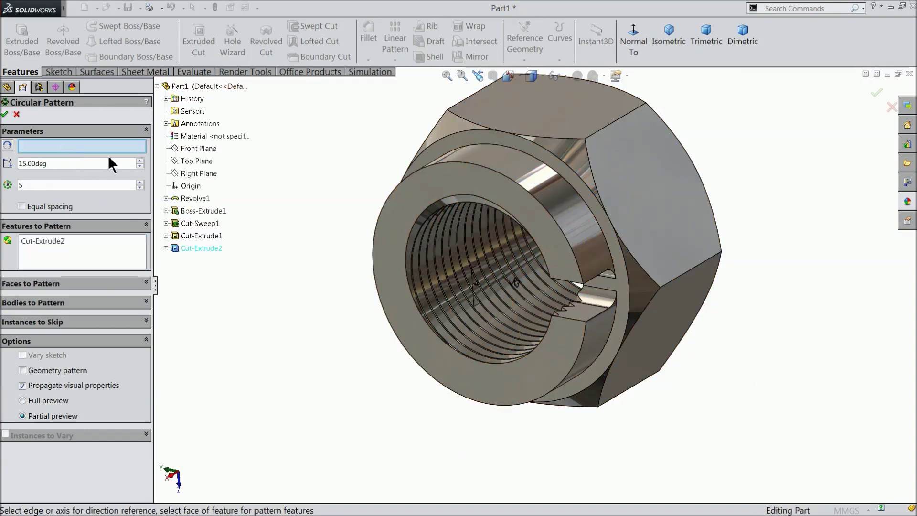
left_click(571, 173)
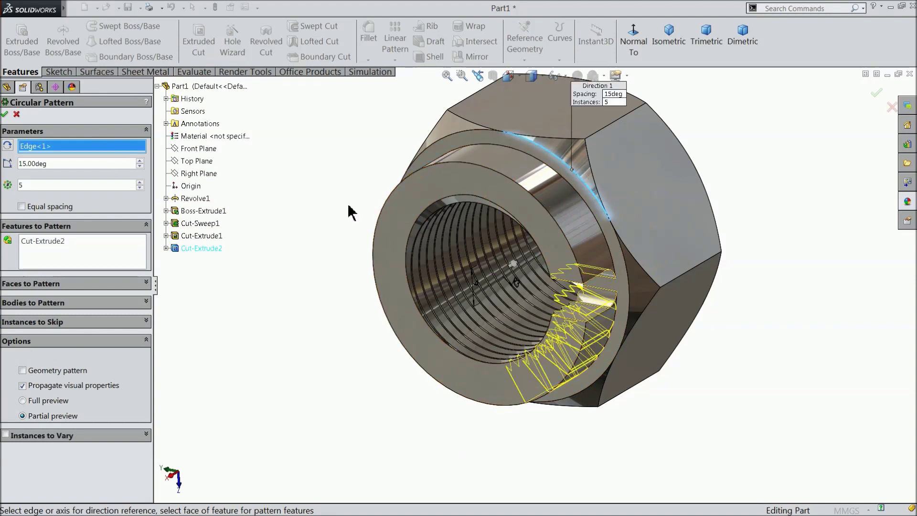
right_click(38, 151)
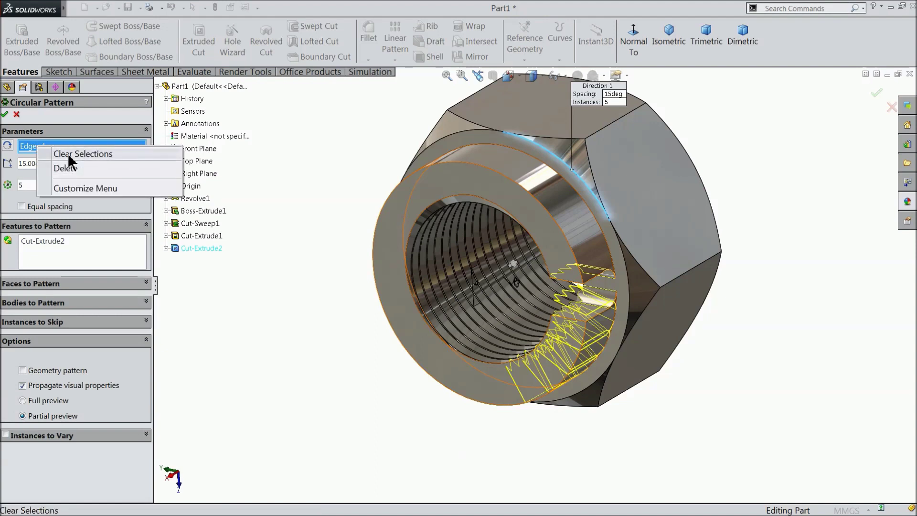
left_click(70, 155)
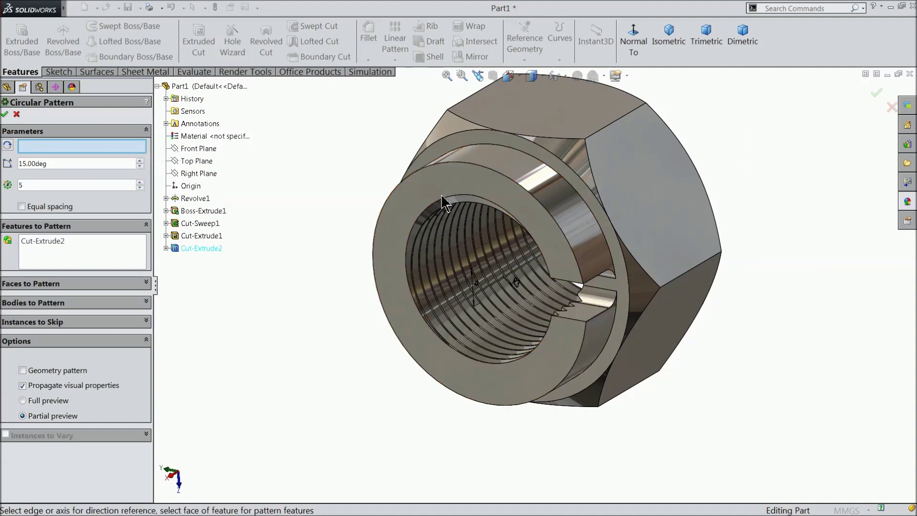
left_click(562, 180)
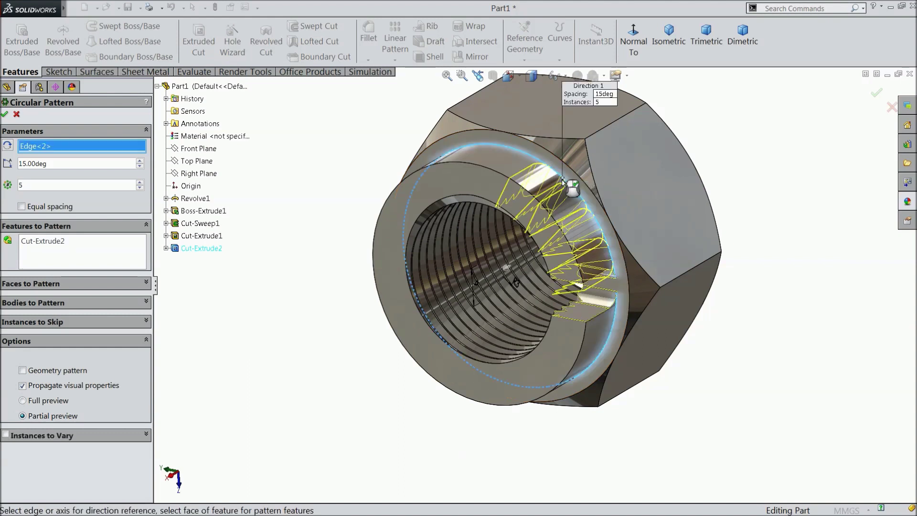
Set equal spacing over 360° with 8 instances and accept the pattern.
left_click_drag(57, 164, 26, 165)
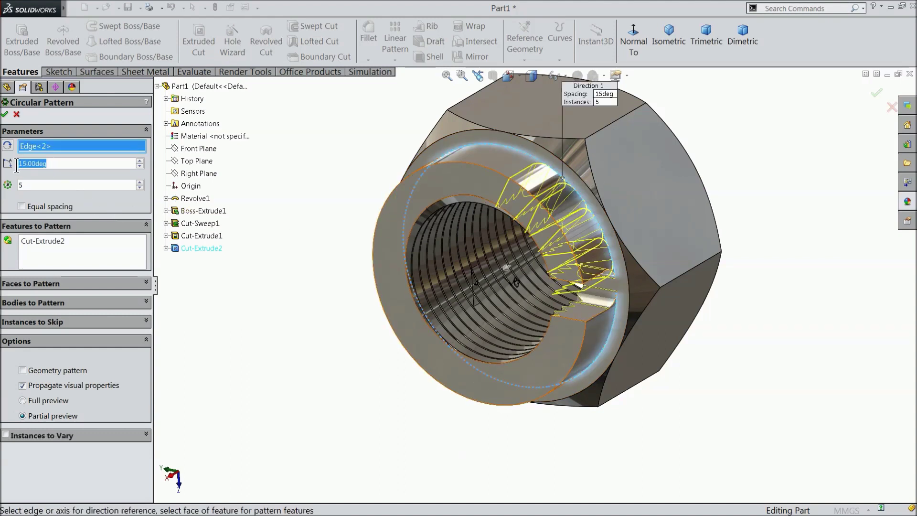
type("360")
key("Return")
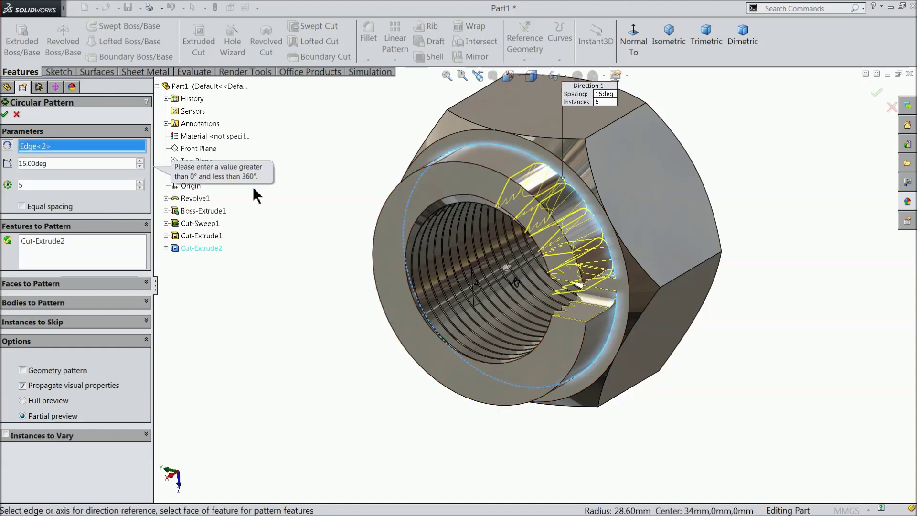
left_click(22, 207)
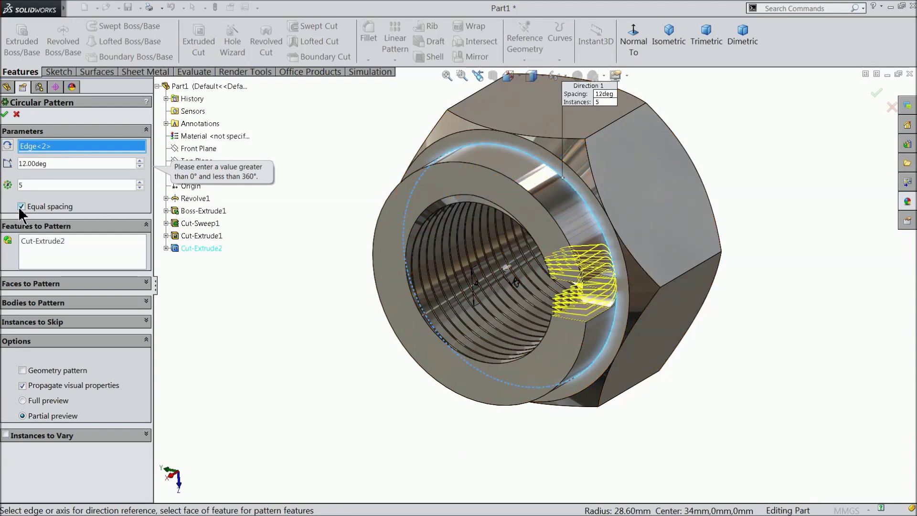
left_click_drag(56, 166, 7, 162)
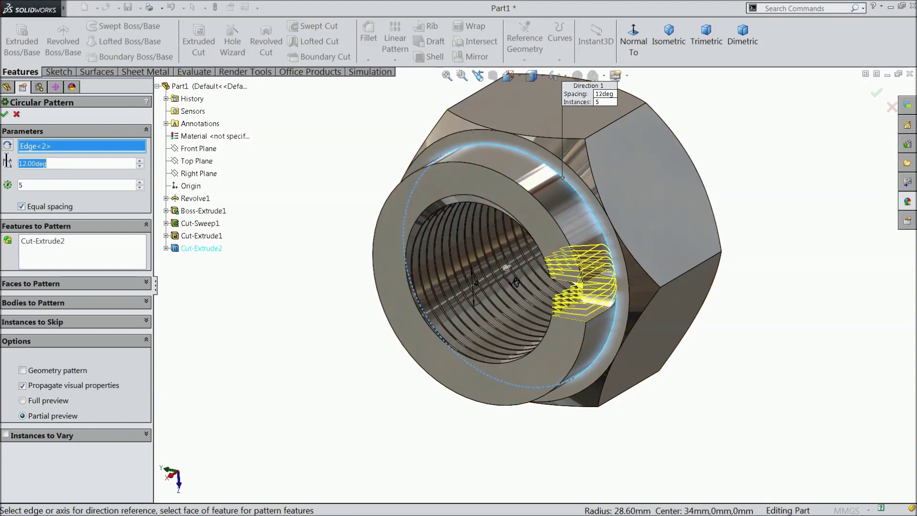
type("360")
key("Return")
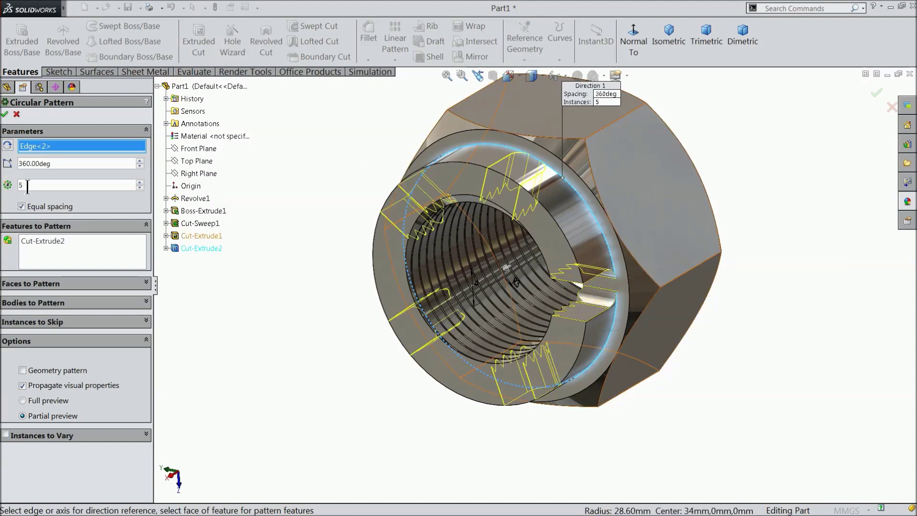
left_click(140, 182)
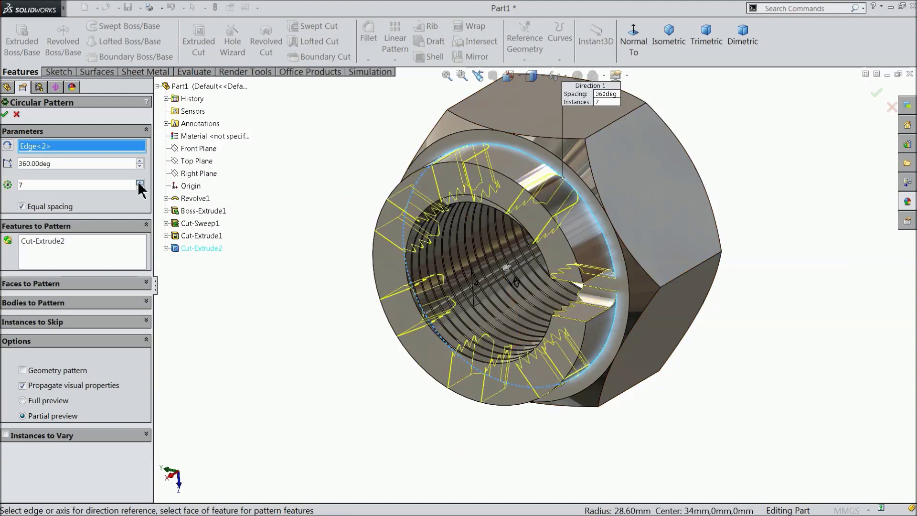
left_click(140, 183)
middle_click_drag(313, 246, 331, 228)
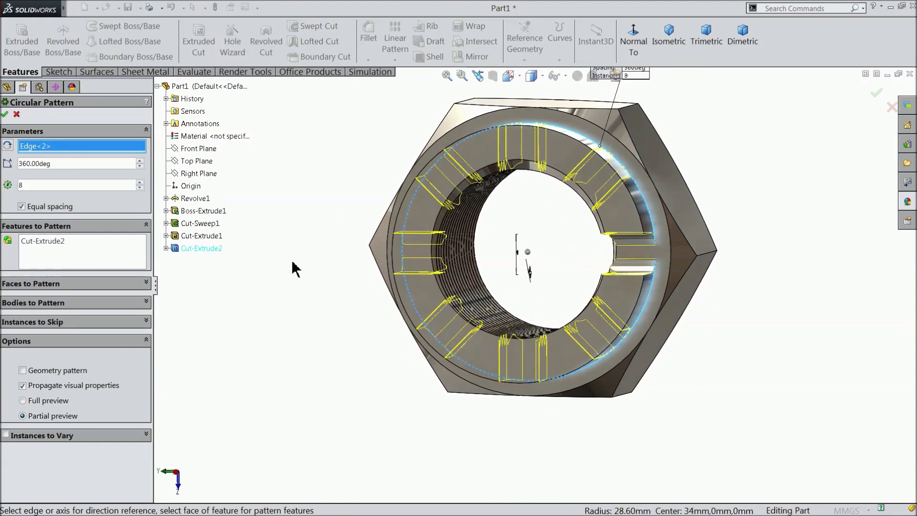
scroll(511, 271, "down", 2)
scroll(511, 271, "down", 1)
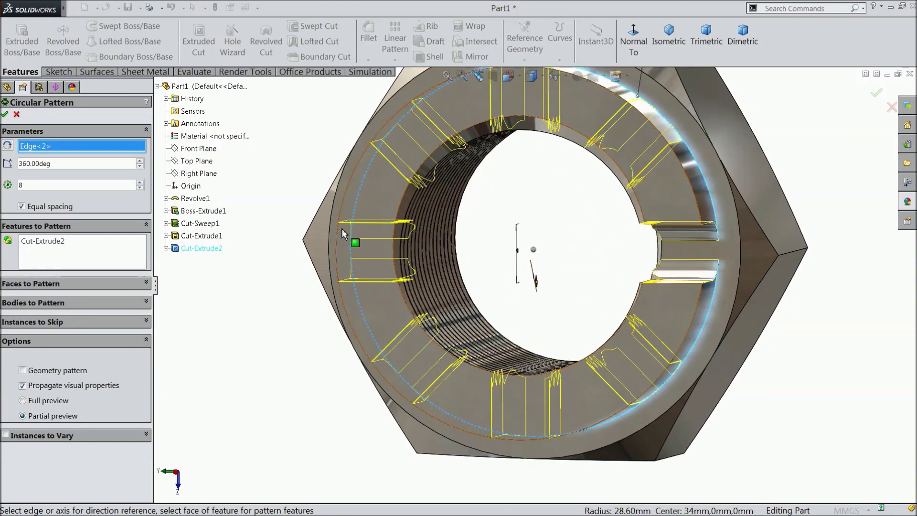
left_click(6, 114)
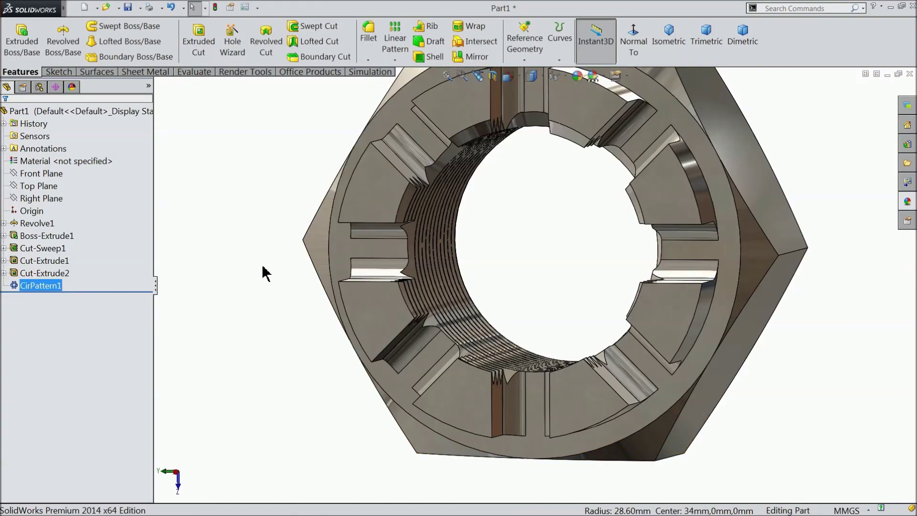
Inspect the eight patterned slots, then roll back to just below Boss-Extrude1.
left_click(265, 270)
mouse_move(268, 269)
middle_mouse_down()
mouse_move(322, 290)
mouse_move(280, 321)
middle_mouse_up()
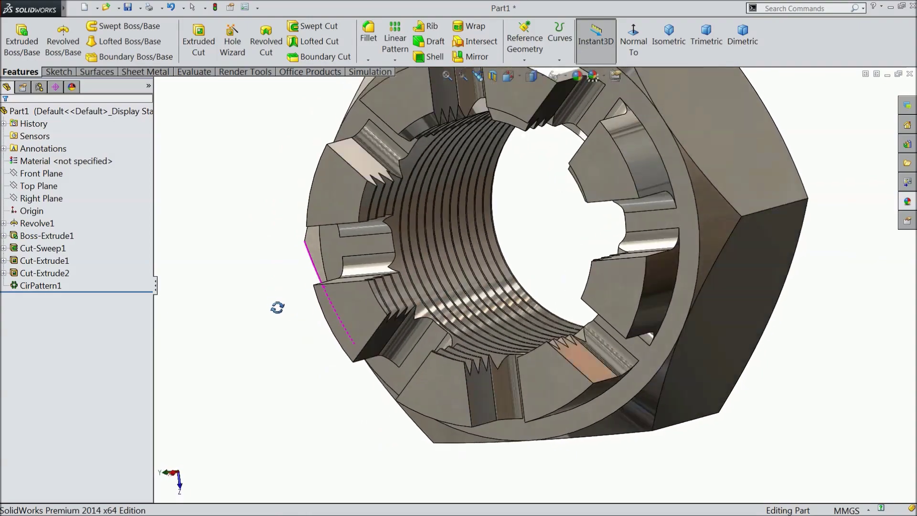
mouse_move(338, 299)
middle_mouse_down()
mouse_move(317, 330)
mouse_move(277, 303)
mouse_move(311, 324)
mouse_move(313, 266)
mouse_move(318, 321)
middle_mouse_up()
scroll(383, 287, "up", 3)
mouse_move(383, 287)
middle_mouse_down()
mouse_move(313, 313)
mouse_move(328, 327)
mouse_move(389, 318)
middle_mouse_up()
scroll(629, 266, "down", 3)
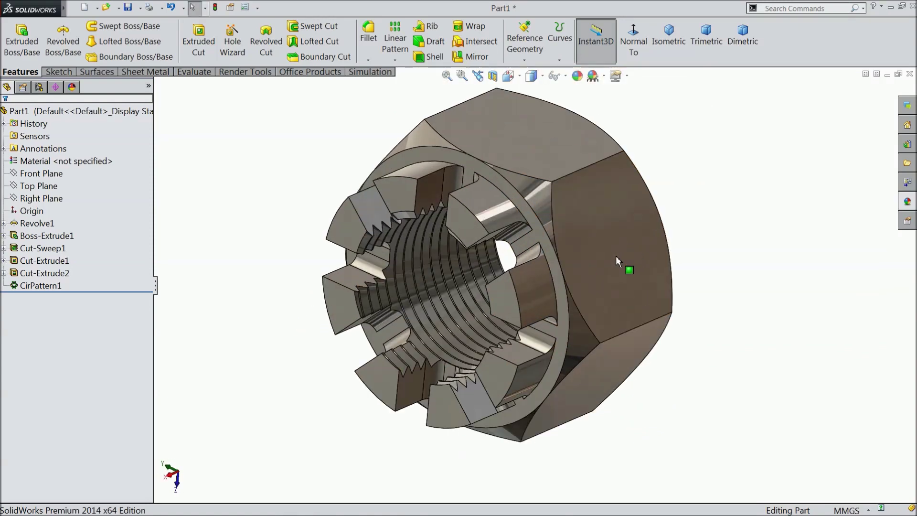
mouse_move(629, 266)
middle_mouse_down()
mouse_move(464, 286)
mouse_move(447, 246)
mouse_move(440, 291)
mouse_move(400, 299)
mouse_move(452, 248)
mouse_move(438, 326)
middle_mouse_up()
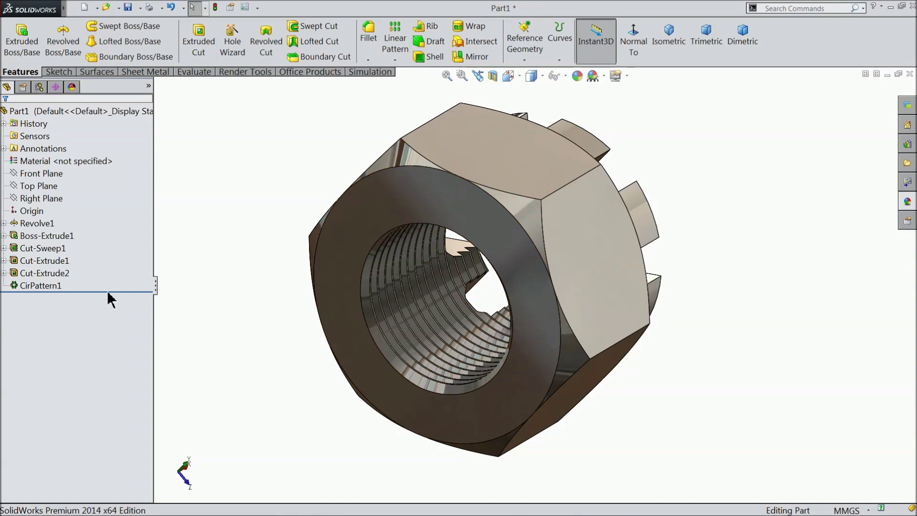
left_click_drag(118, 291, 115, 248)
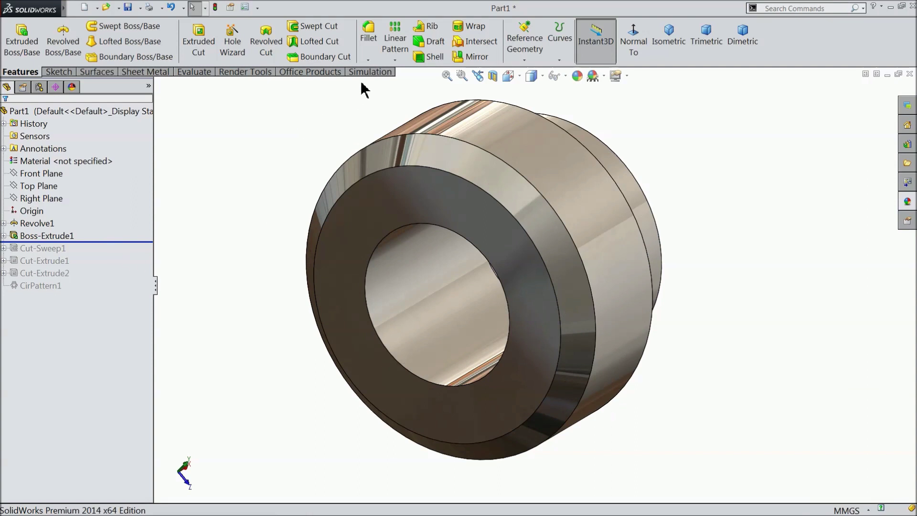
Add Chamfer1 to the bore's inner circular edge: 3 mm distance, 45° angle.
left_click(368, 60)
left_click(381, 86)
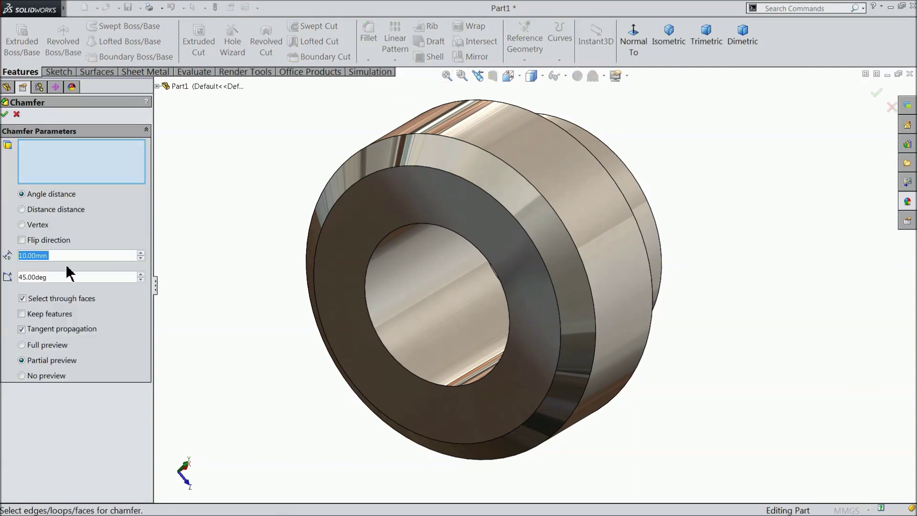
type("1")
key("Return")
left_click(366, 308)
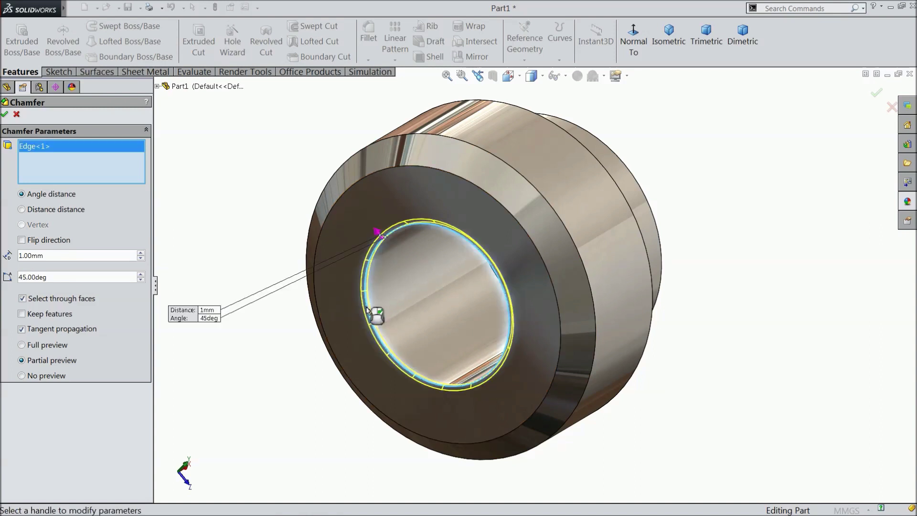
type("3")
key("Return")
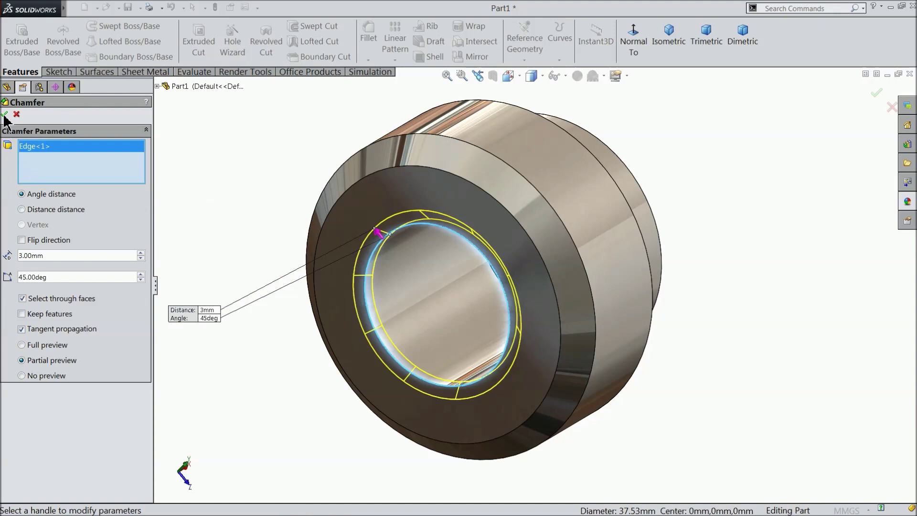
left_click(6, 114)
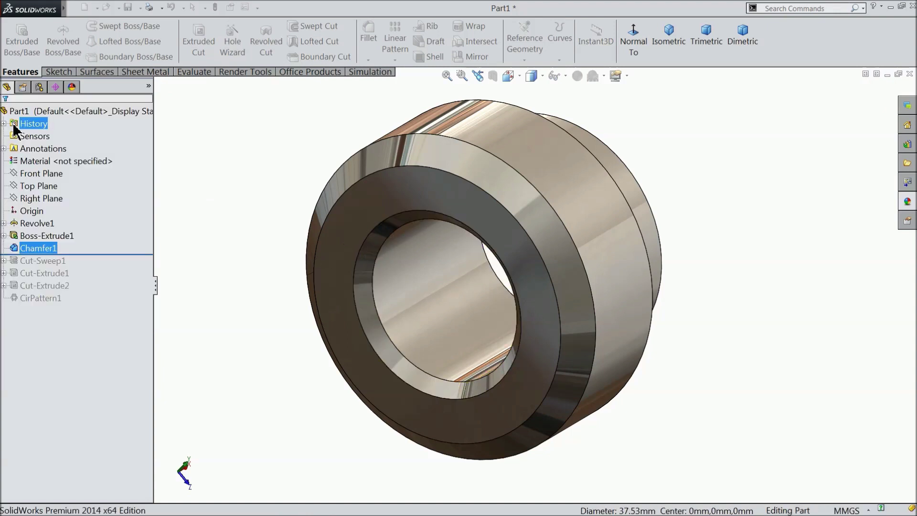
Roll forward past CirPattern1 and orbit to inspect the chamfered, threaded, slotted nut.
left_click(140, 255)
left_click_drag(122, 306, 118, 307)
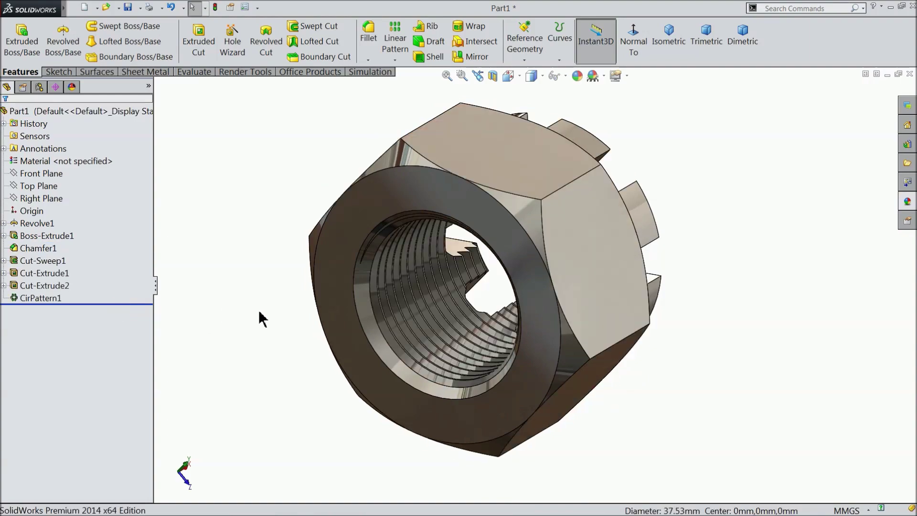
mouse_move(260, 313)
middle_mouse_down()
mouse_move(269, 263)
mouse_move(262, 287)
mouse_move(184, 313)
mouse_move(251, 306)
mouse_move(315, 314)
middle_mouse_up()
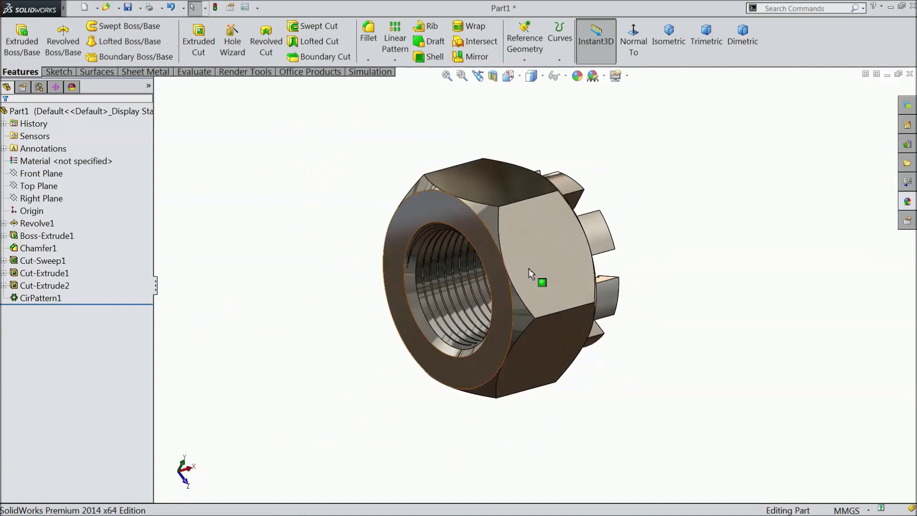
mouse_move(546, 269)
middle_mouse_down()
mouse_move(399, 348)
mouse_move(566, 333)
middle_mouse_up()
scroll(581, 271, "down", 3)
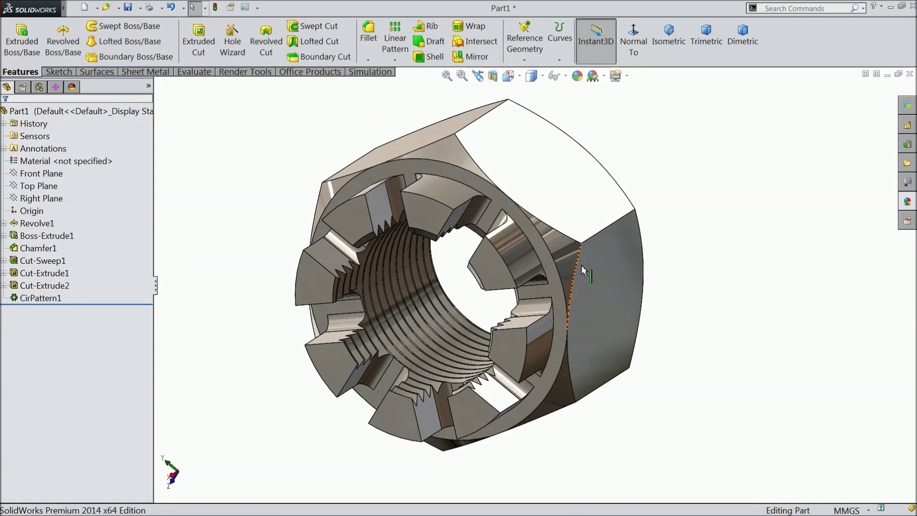
middle_click_drag(581, 269, 613, 247)
left_click(908, 204)
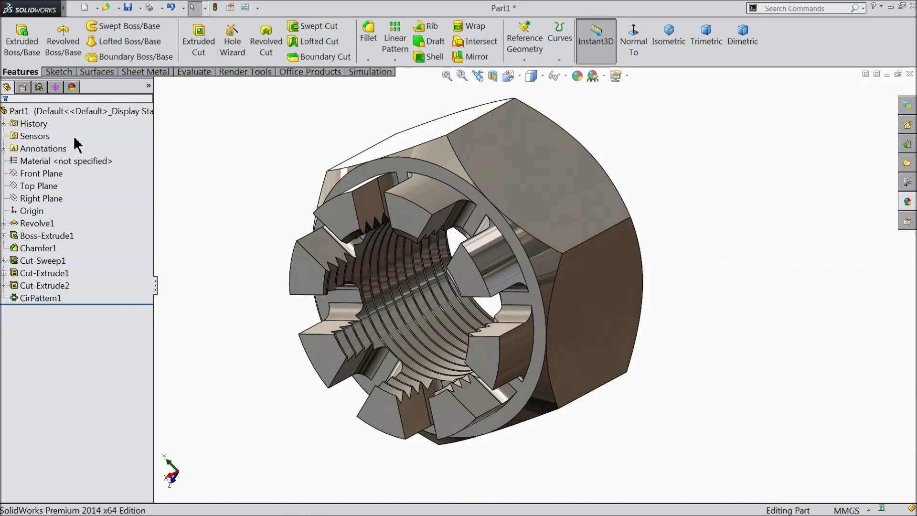
Assign Cast Alloy Steel through Edit Material, applying it and closing the editor.
left_click(67, 162)
right_click(65, 164)
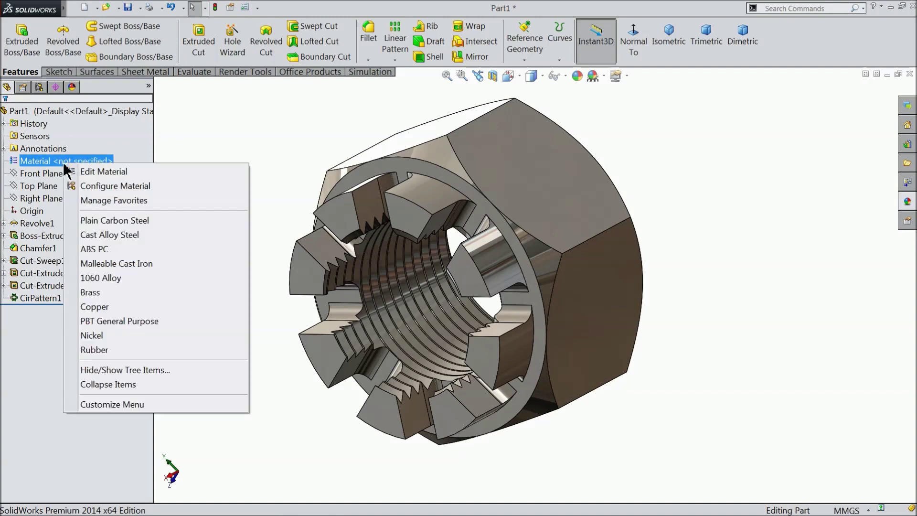
left_click(112, 169)
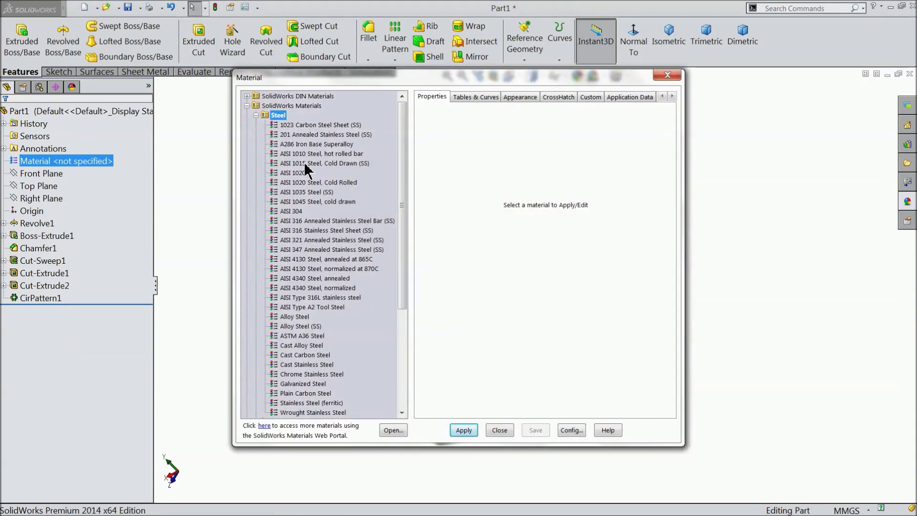
left_click(304, 347)
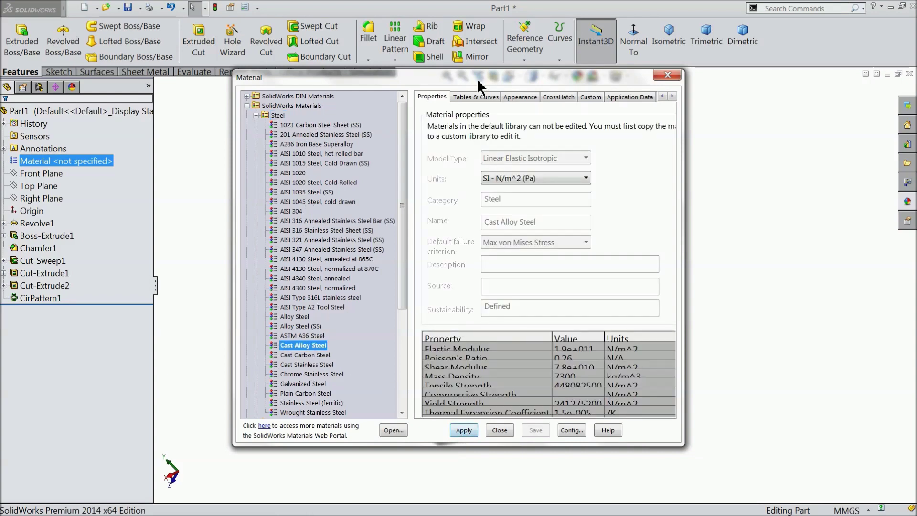
left_click_drag(478, 81, 208, 64)
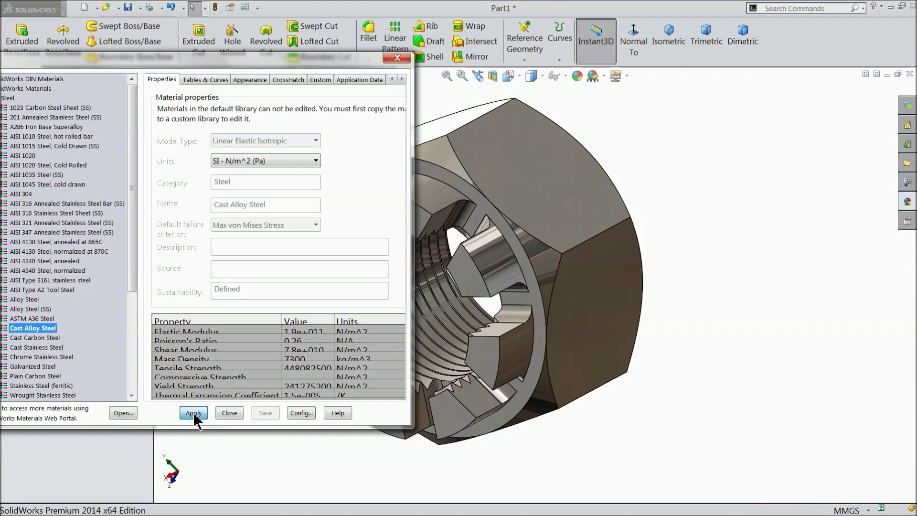
left_click(194, 414)
left_click(222, 414)
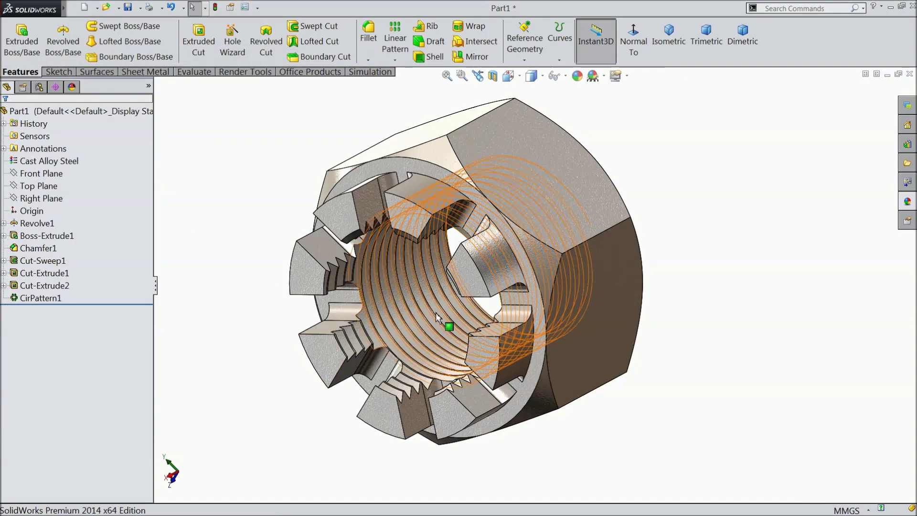